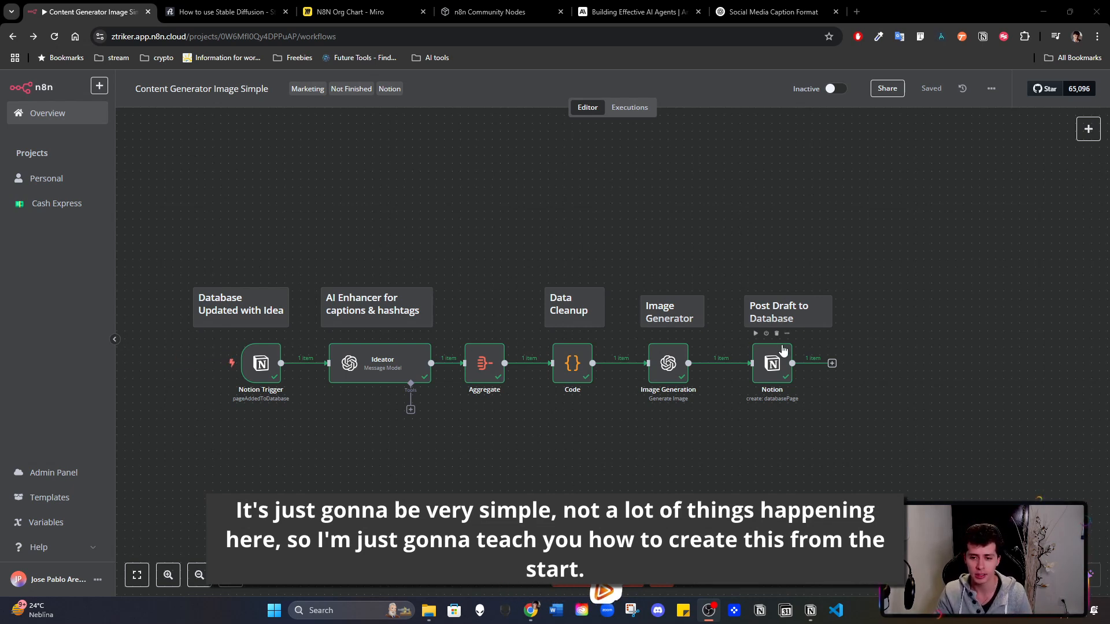
- Switch to Notion and review the Content Calendar database's columns, from the post title through the caption and hashtags
{"action": "left_click_drag", "start_coordinate": [173, 236], "coordinate": [967, 519]}
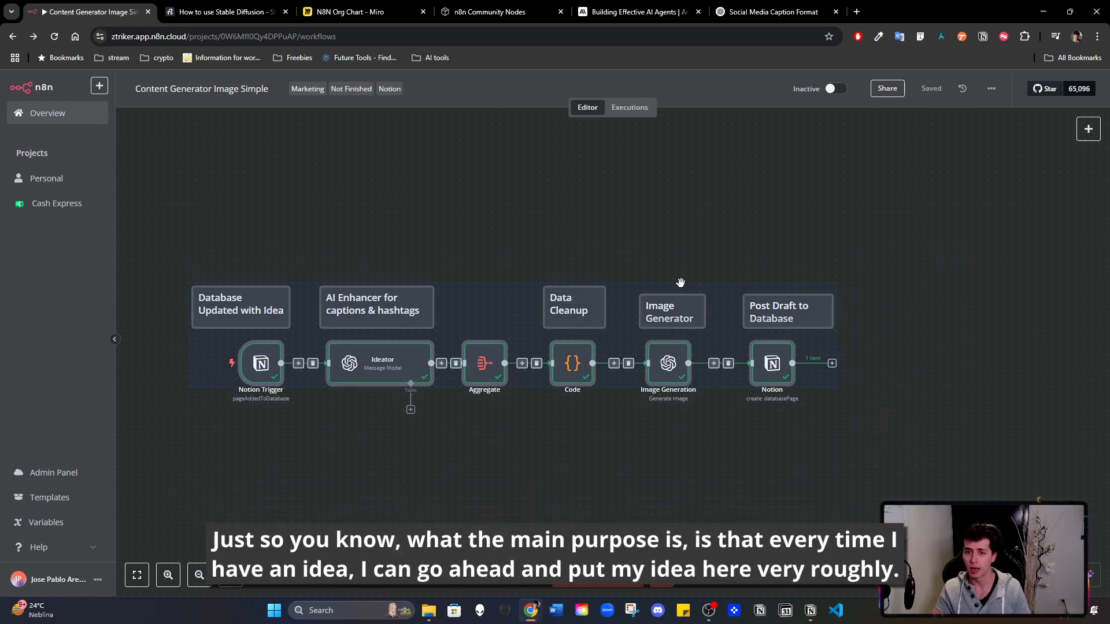
{"action": "left_click", "coordinate": [811, 619]}
{"action": "mouse_move", "coordinate": [294, 484]}
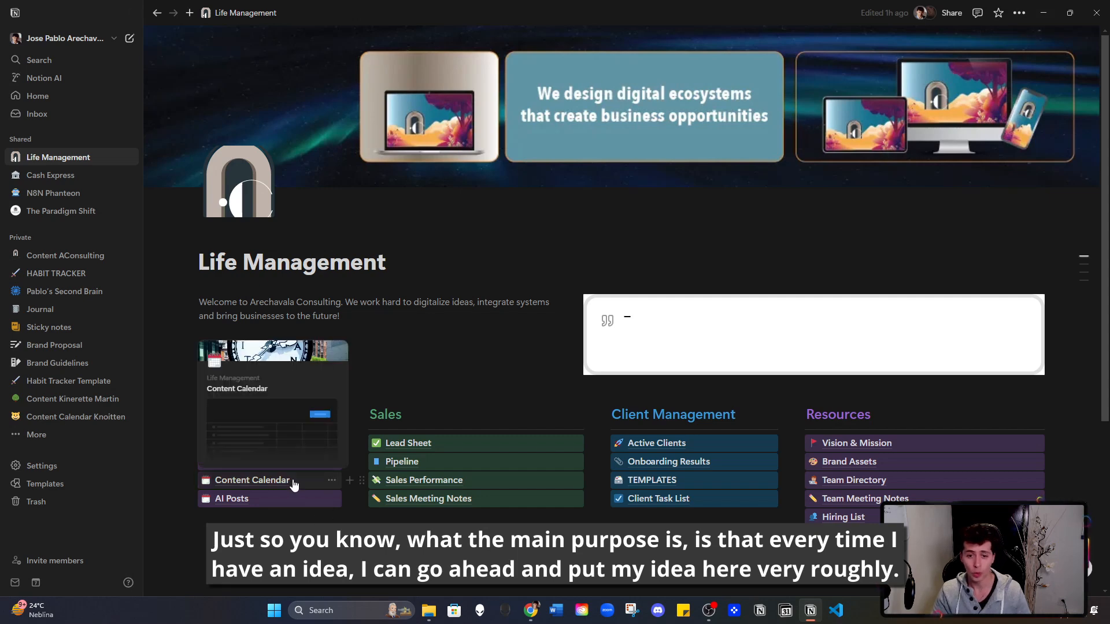
{"action": "left_click", "coordinate": [295, 482]}
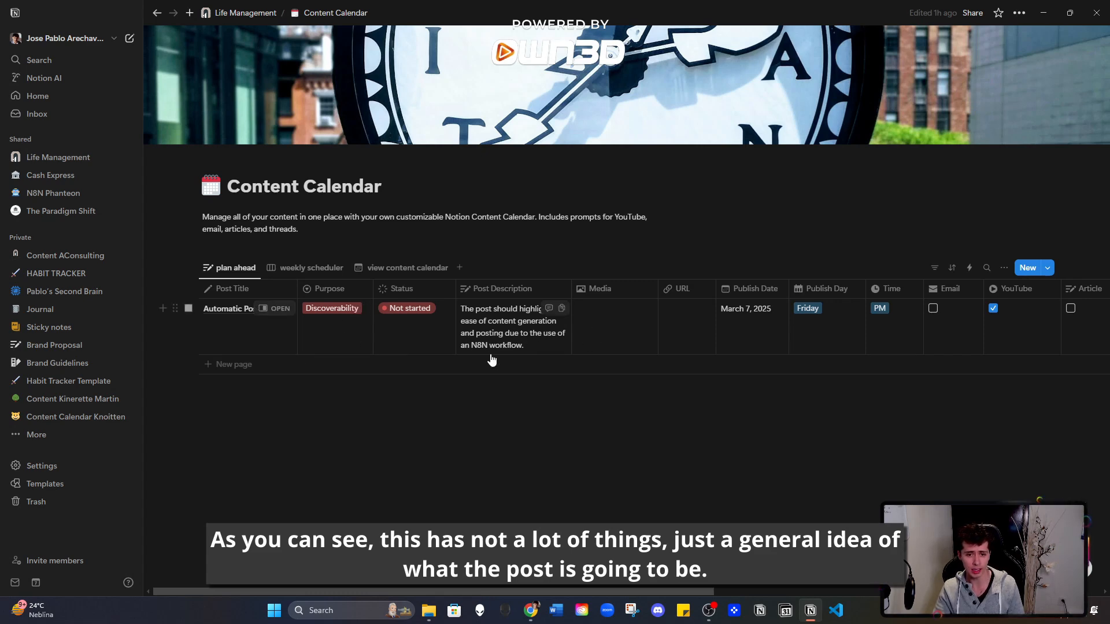
{"action": "left_click_drag", "start_coordinate": [442, 594], "coordinate": [483, 595]}
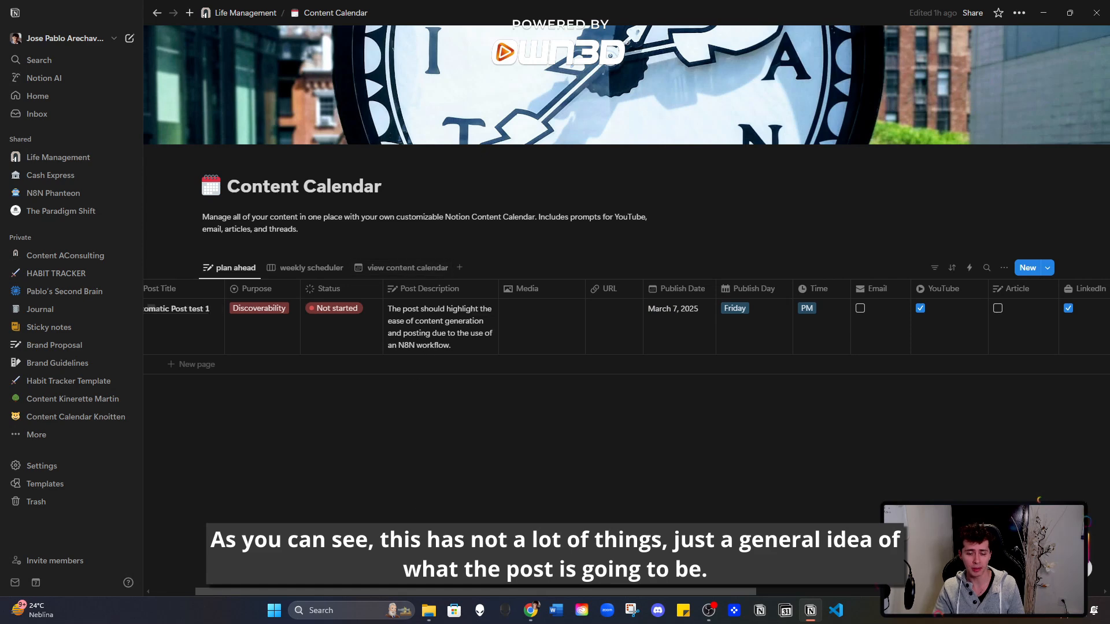
{"action": "left_click_drag", "start_coordinate": [459, 591], "coordinate": [604, 588]}
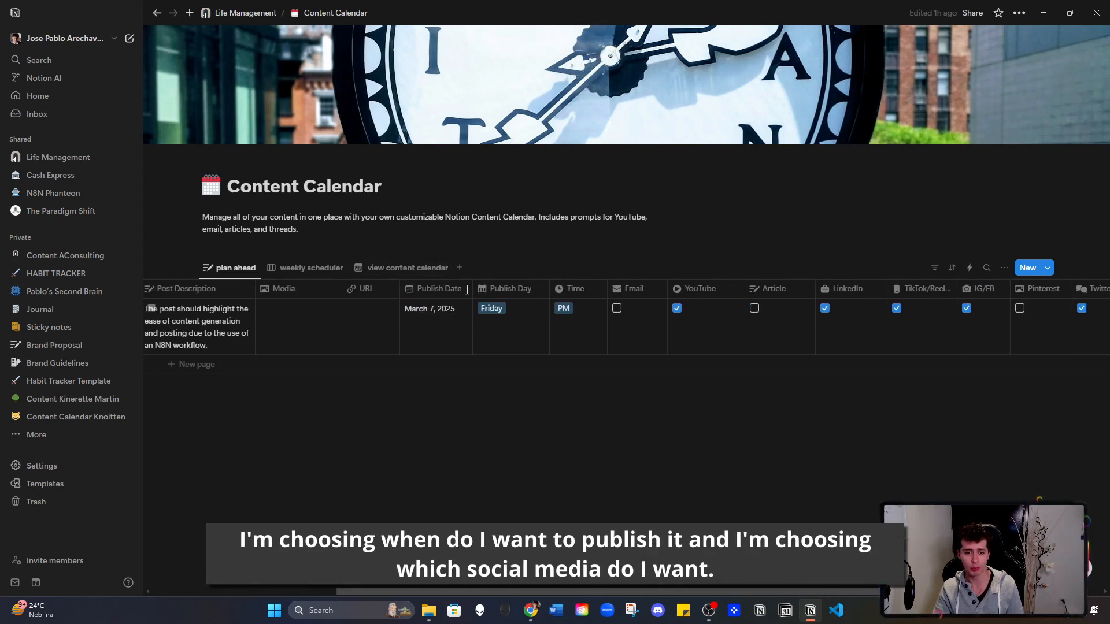
{"action": "left_click_drag", "start_coordinate": [549, 594], "coordinate": [625, 592]}
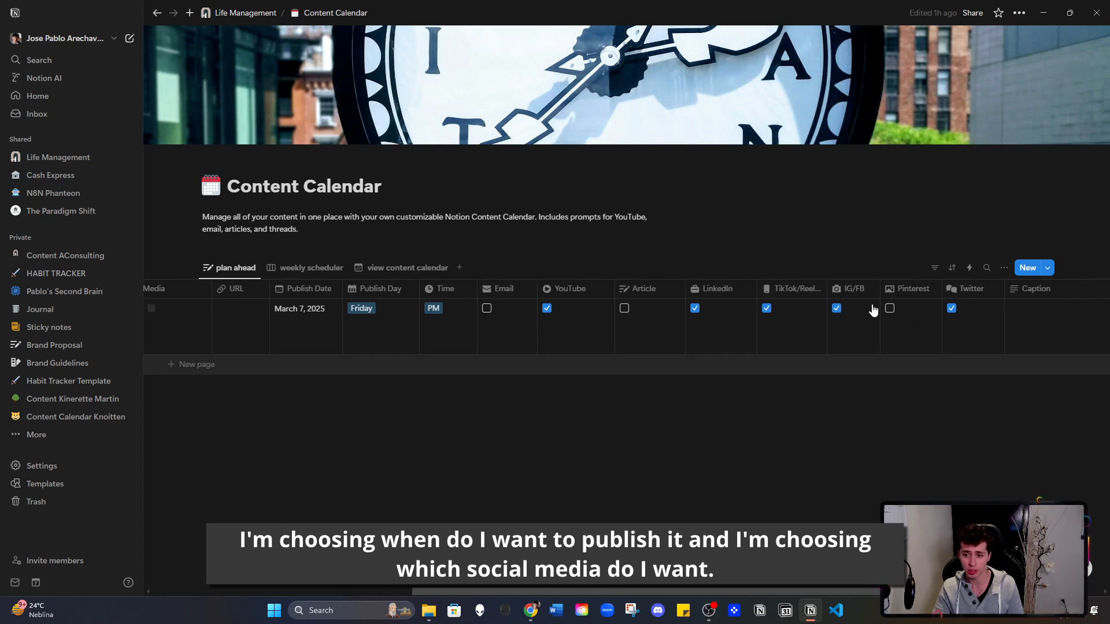
{"action": "left_click_drag", "start_coordinate": [539, 595], "coordinate": [667, 594]}
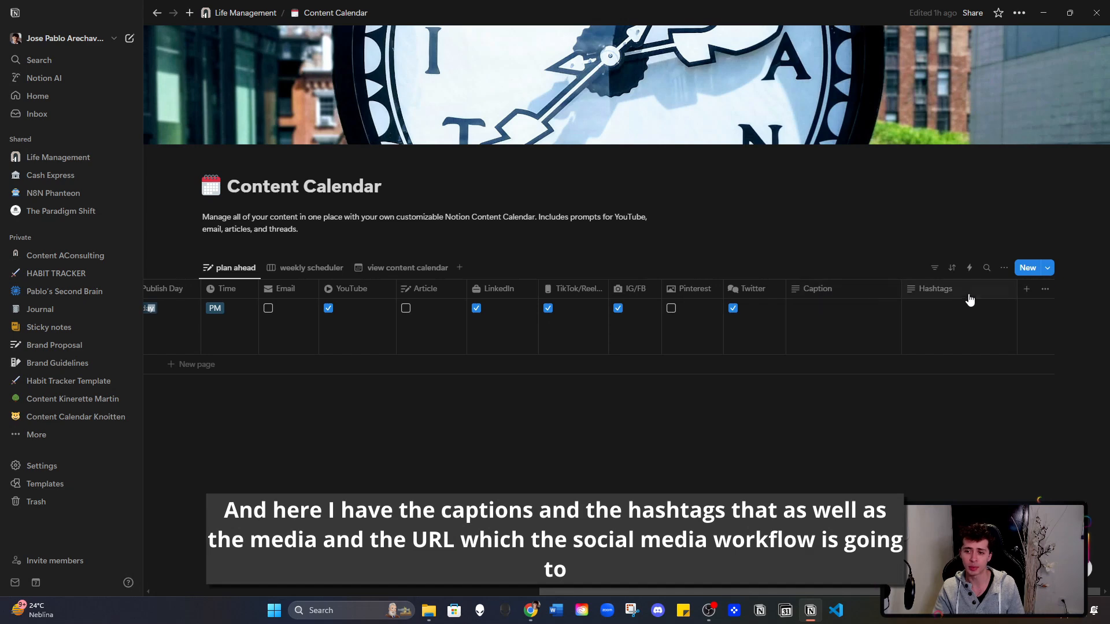
{"action": "left_click_drag", "start_coordinate": [739, 594], "coordinate": [382, 591]}
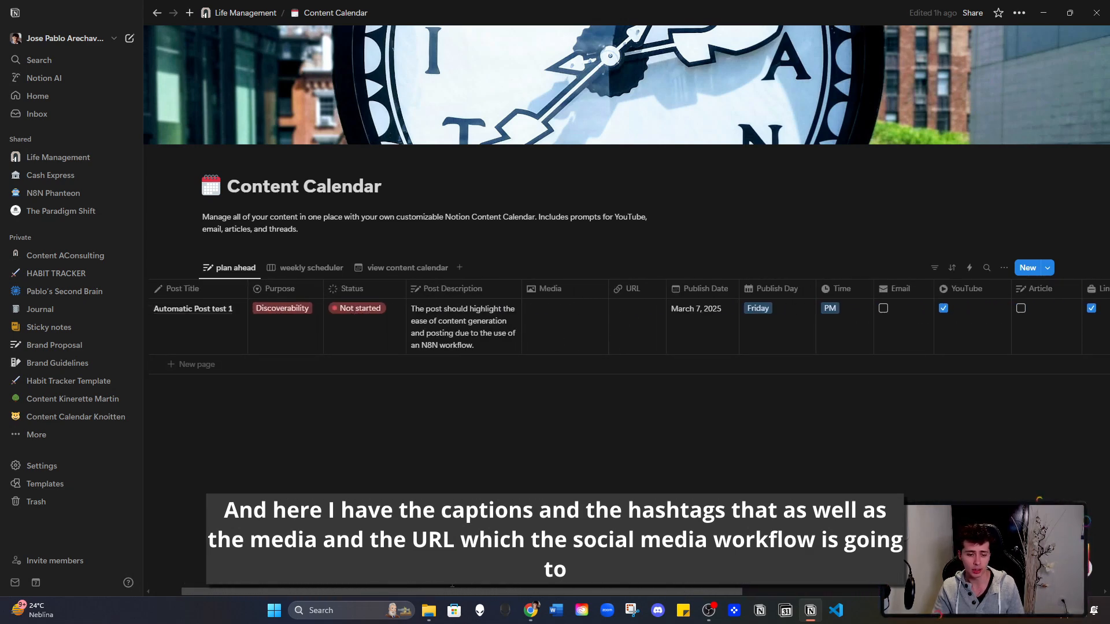
{"action": "left_click_drag", "start_coordinate": [462, 595], "coordinate": [433, 595]}
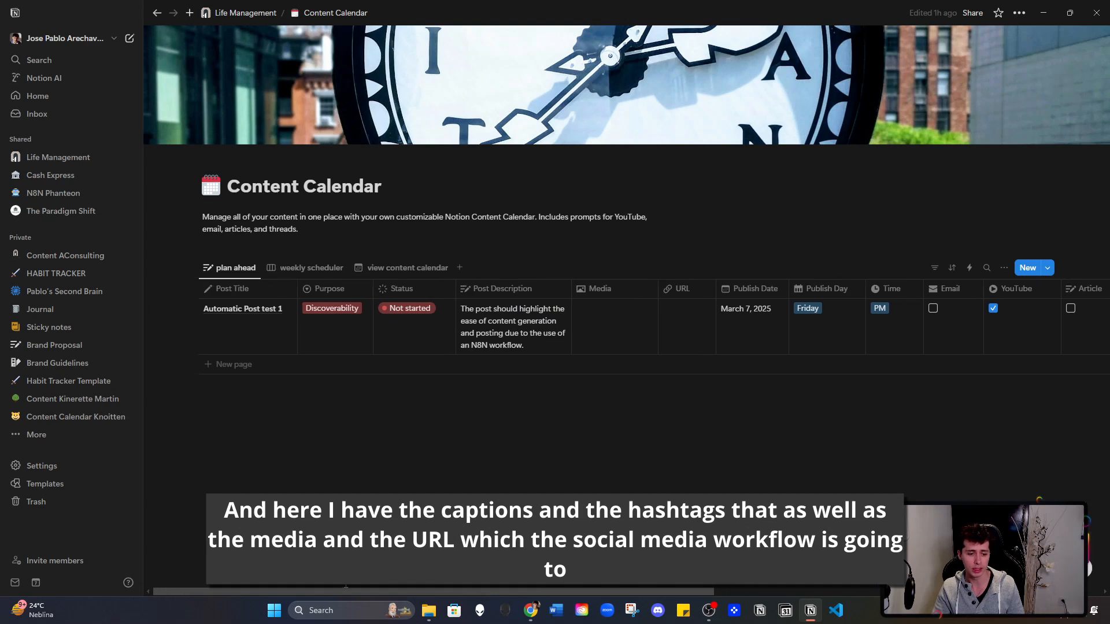
- Open the AI Posts database under Life Management and examine the generated post's image, captions and hashtags
{"action": "left_click", "coordinate": [246, 13]}
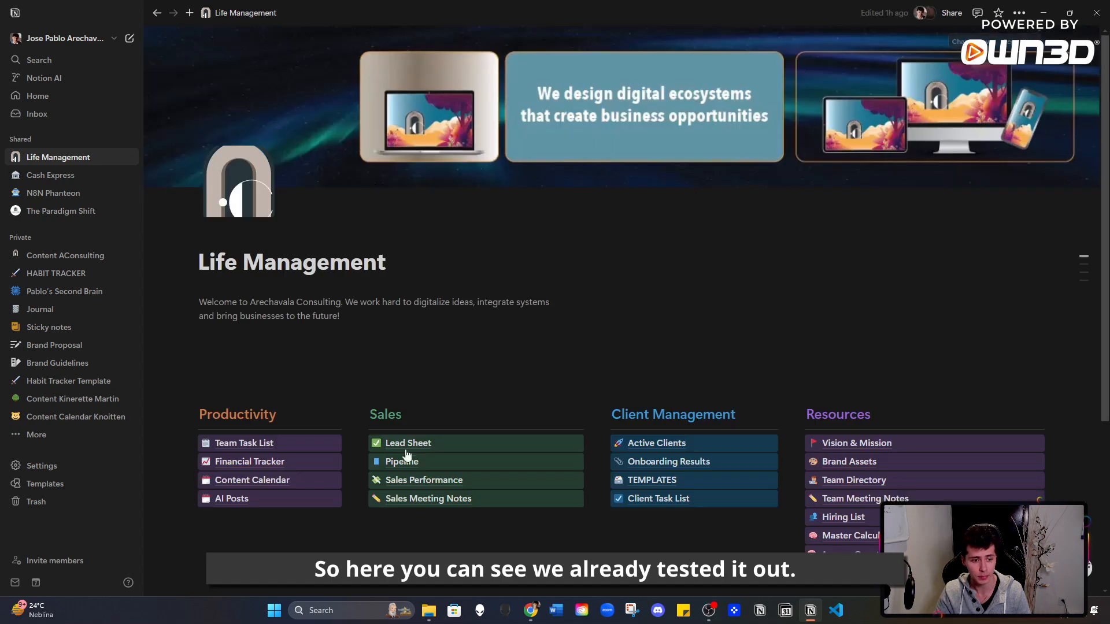
{"action": "left_click", "coordinate": [265, 504]}
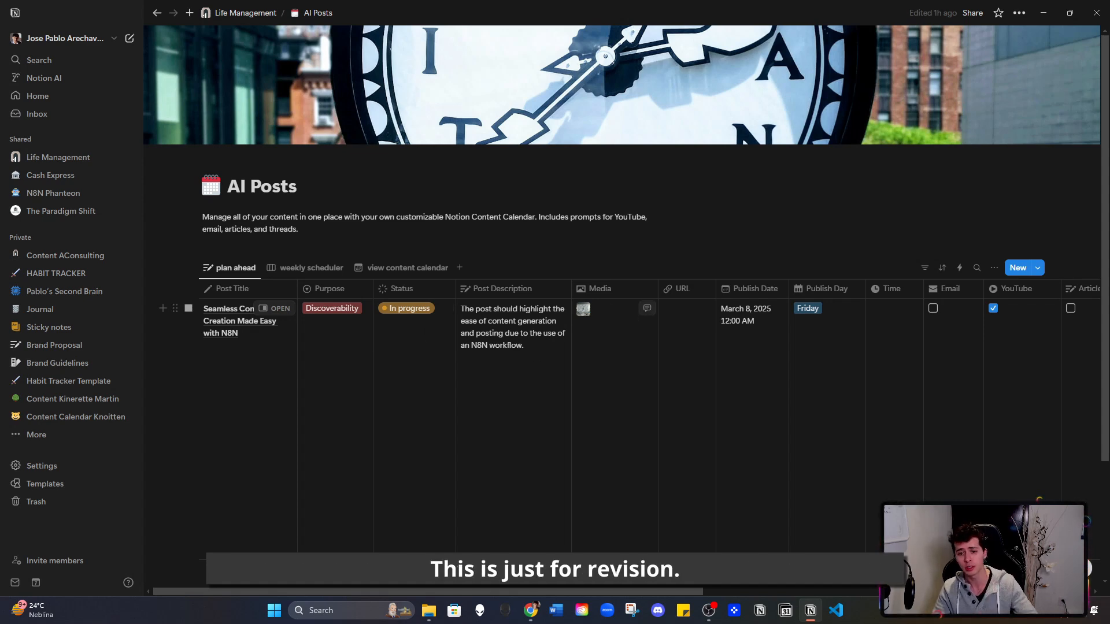
{"action": "left_click", "coordinate": [583, 308]}
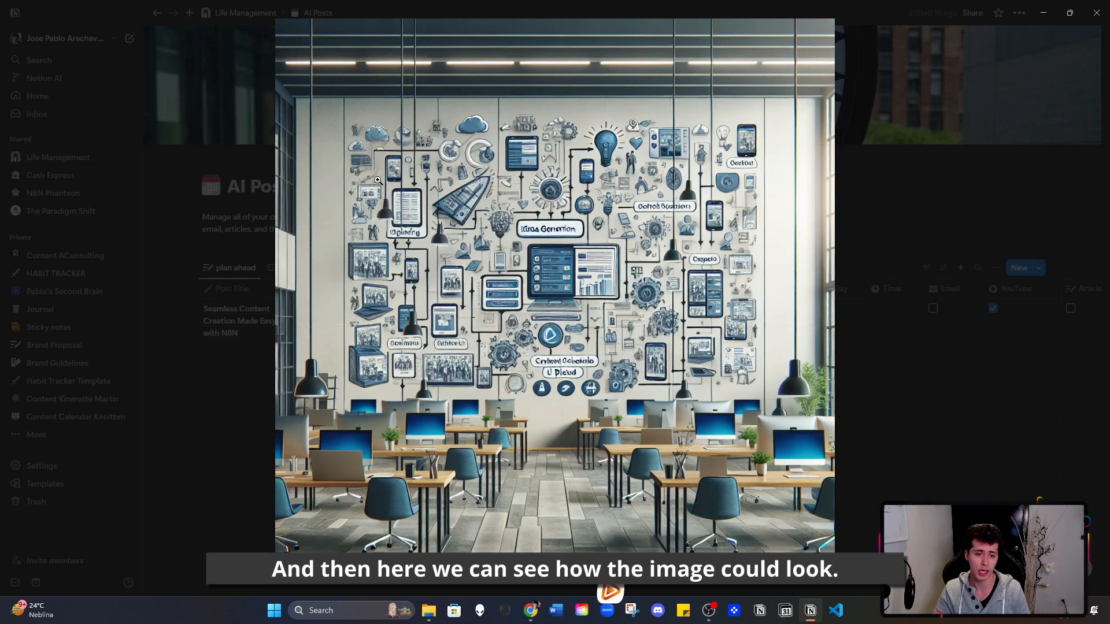
{"action": "left_click", "coordinate": [924, 81]}
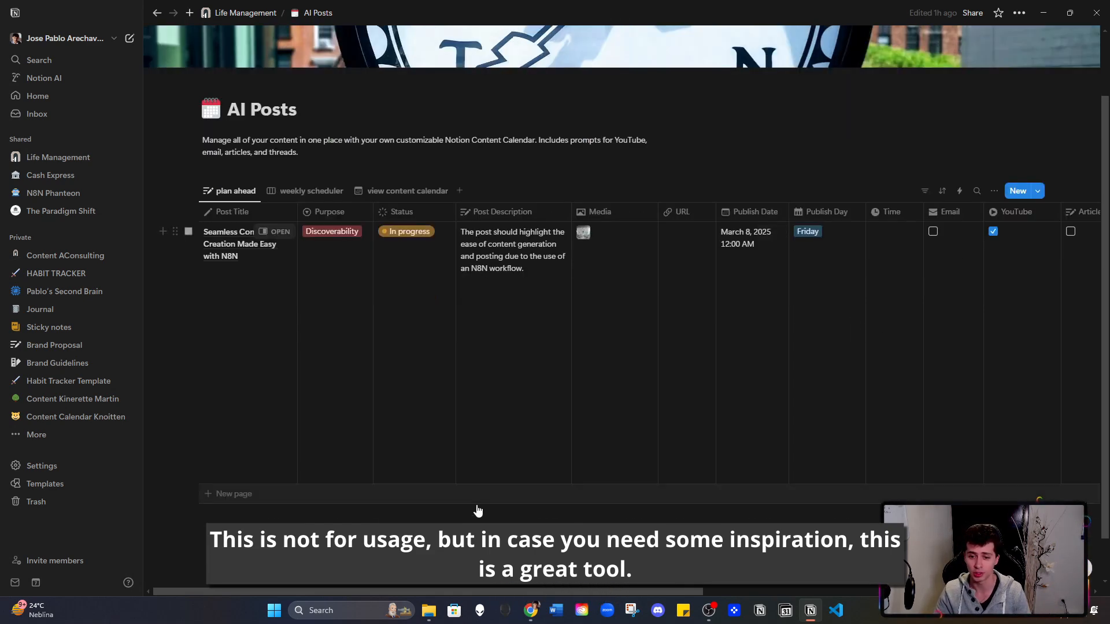
{"action": "left_click_drag", "start_coordinate": [552, 595], "coordinate": [901, 589]}
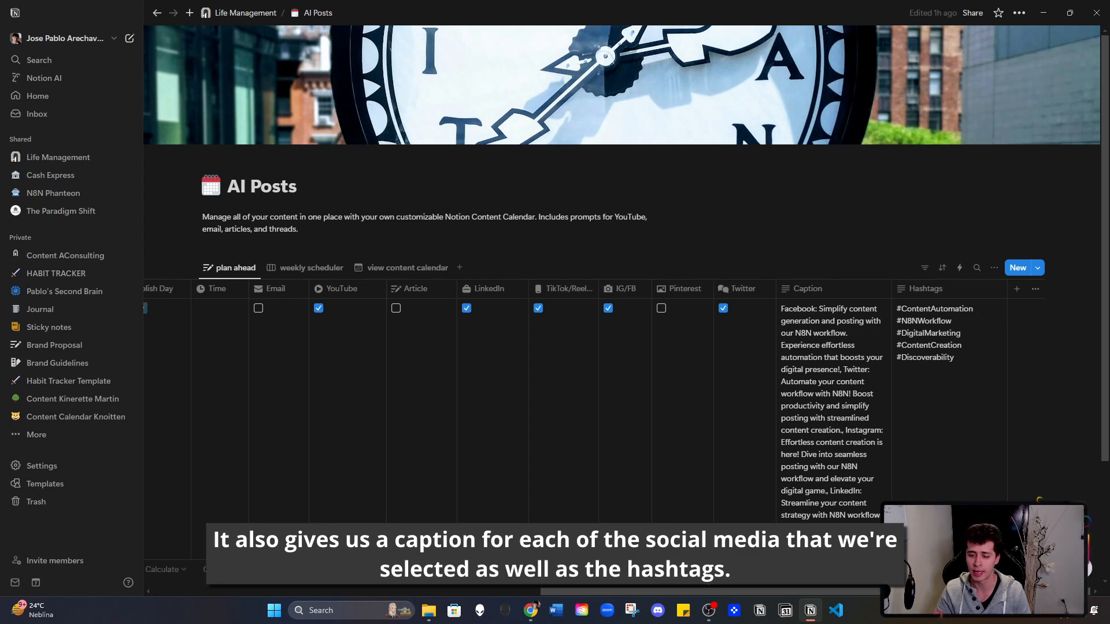
{"action": "left_click_drag", "start_coordinate": [681, 591], "coordinate": [293, 591]}
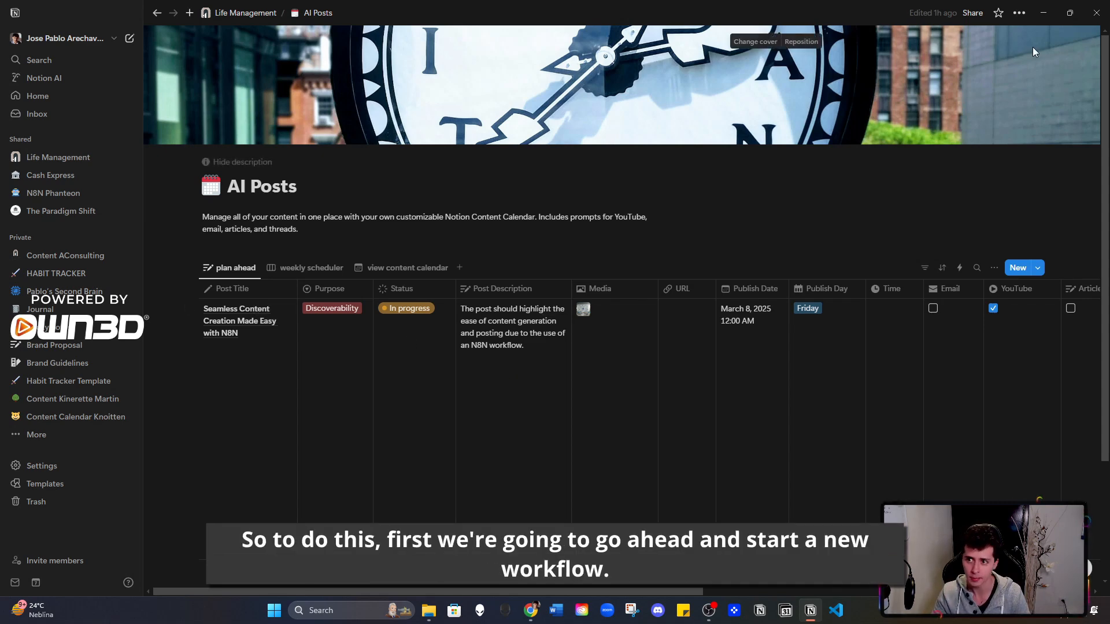
- Return to n8n and create a new workflow in the Personal project
{"action": "left_click", "coordinate": [1049, 8]}
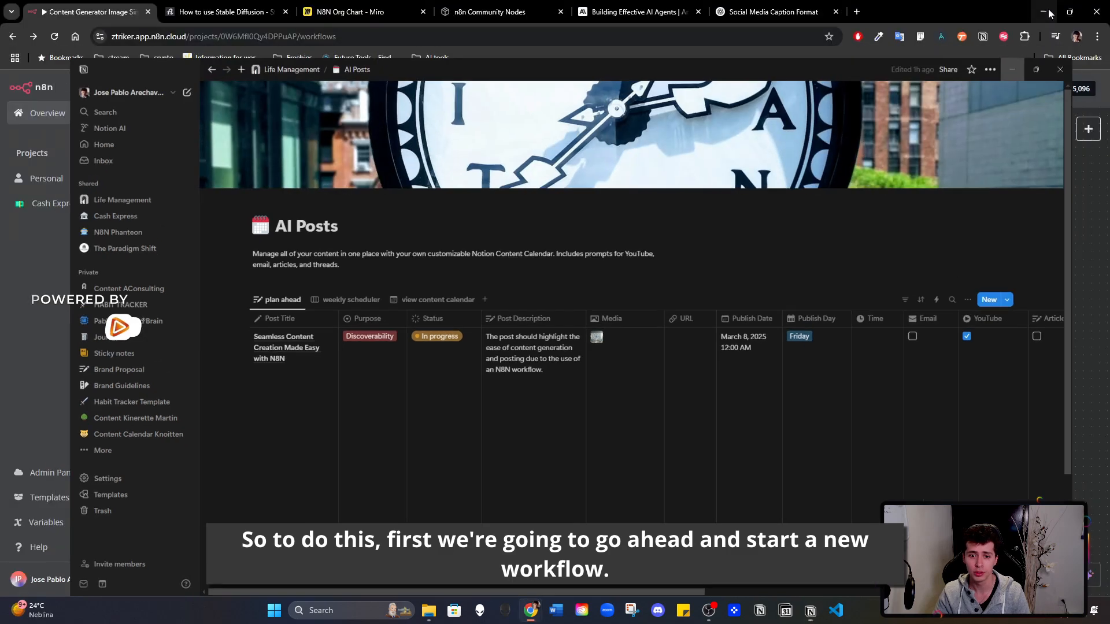
{"action": "left_click", "coordinate": [439, 184]}
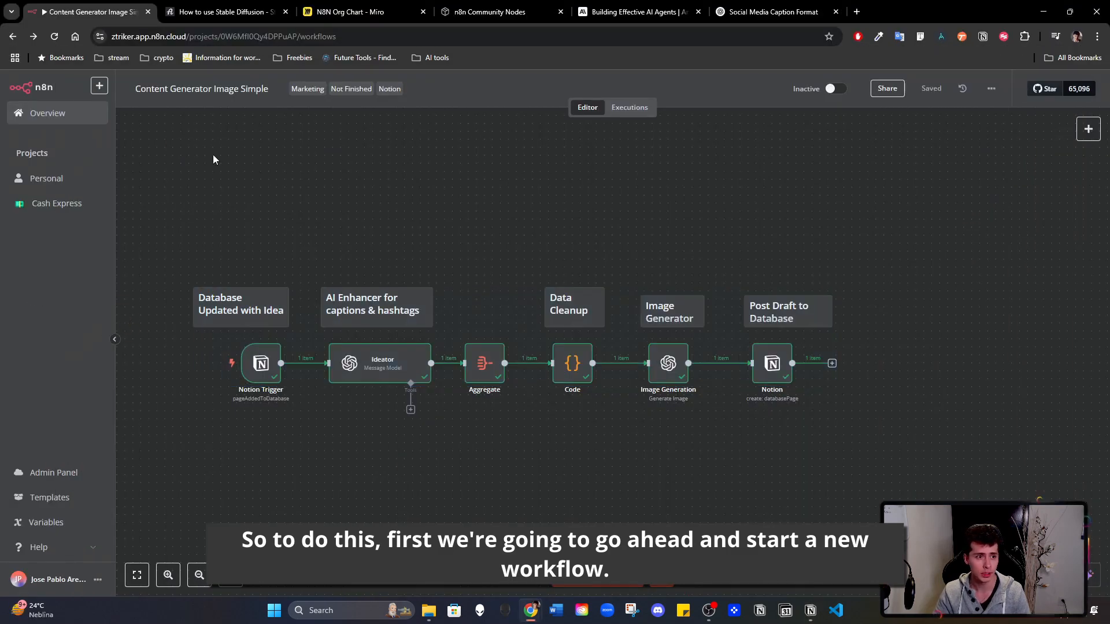
{"action": "left_click", "coordinate": [30, 179]}
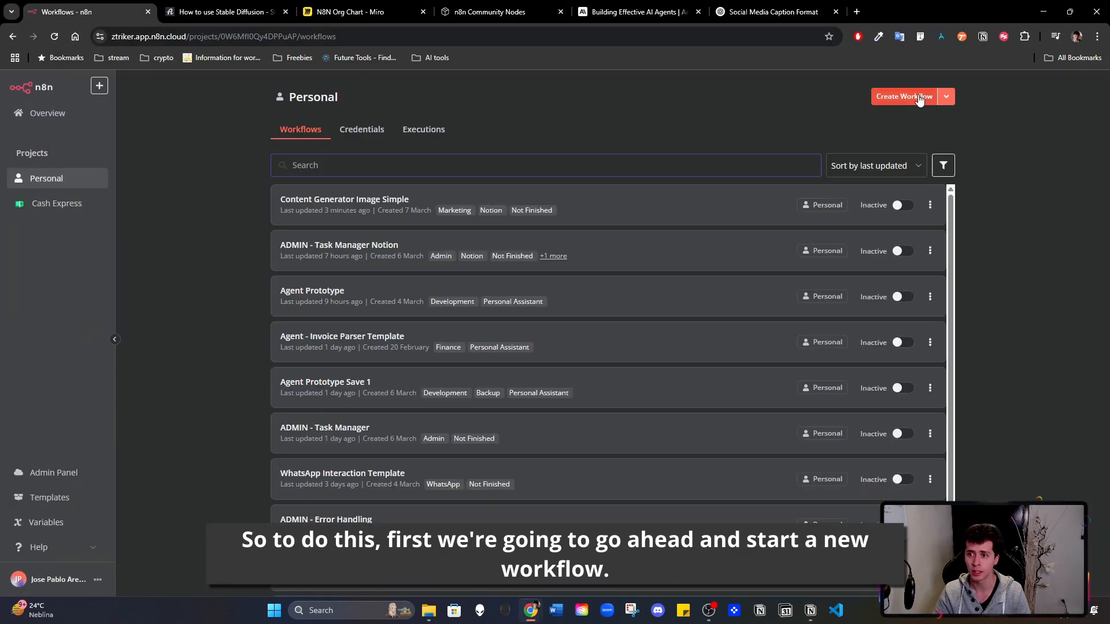
{"action": "left_click", "coordinate": [919, 97]}
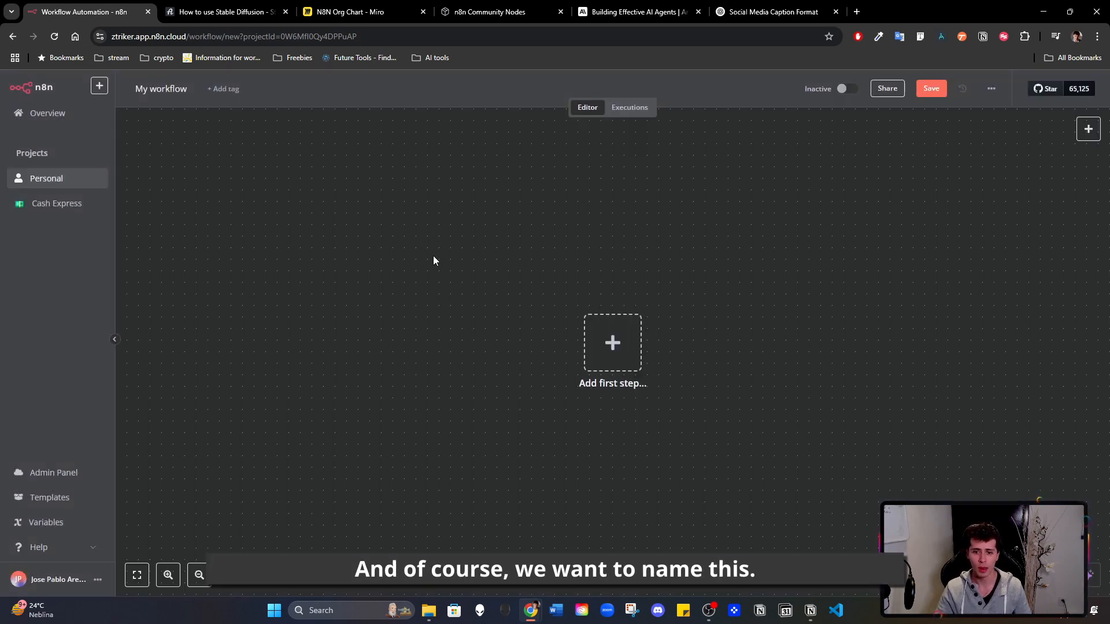
- Rename the workflow as Notion Content Calendar Test
{"action": "left_click", "coordinate": [184, 90]}
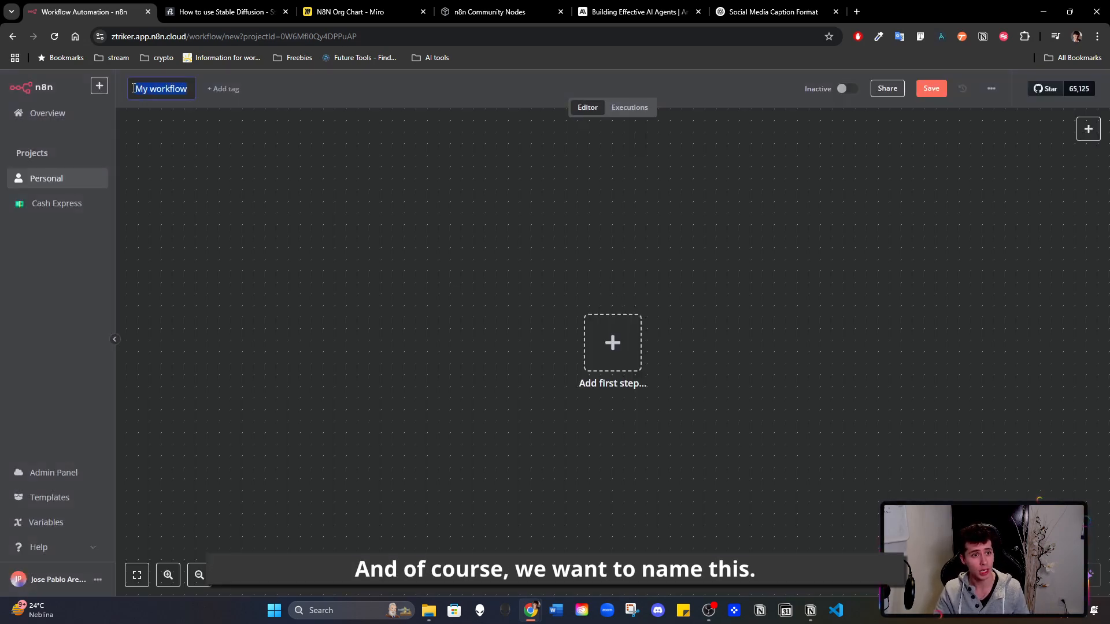
{"action": "type", "text": "N"}
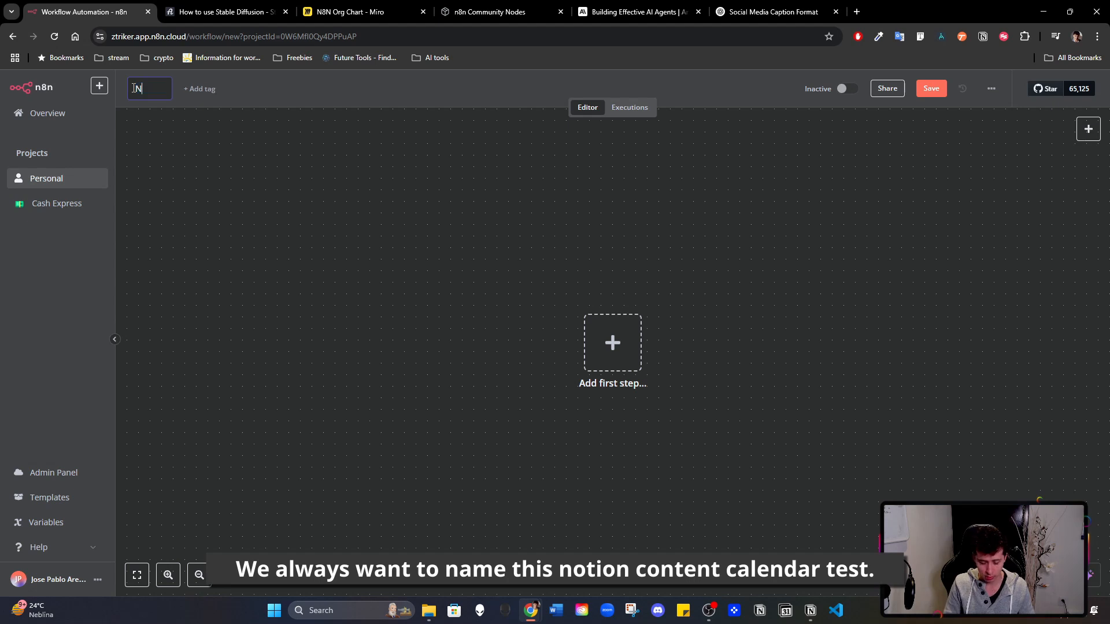
{"action": "type", "text": "otion Content Calendar Test"}
{"action": "left_click", "coordinate": [292, 88]}
{"action": "key", "text": "Escape"}
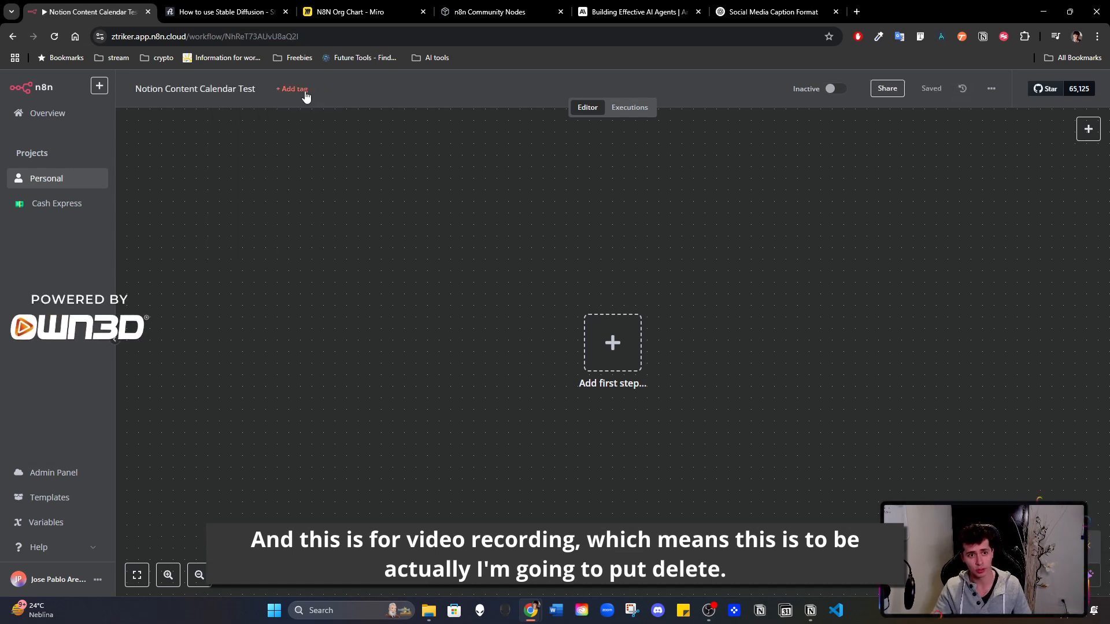
{"action": "left_click", "coordinate": [304, 90]}
{"action": "type", "text": "Video Recording"}
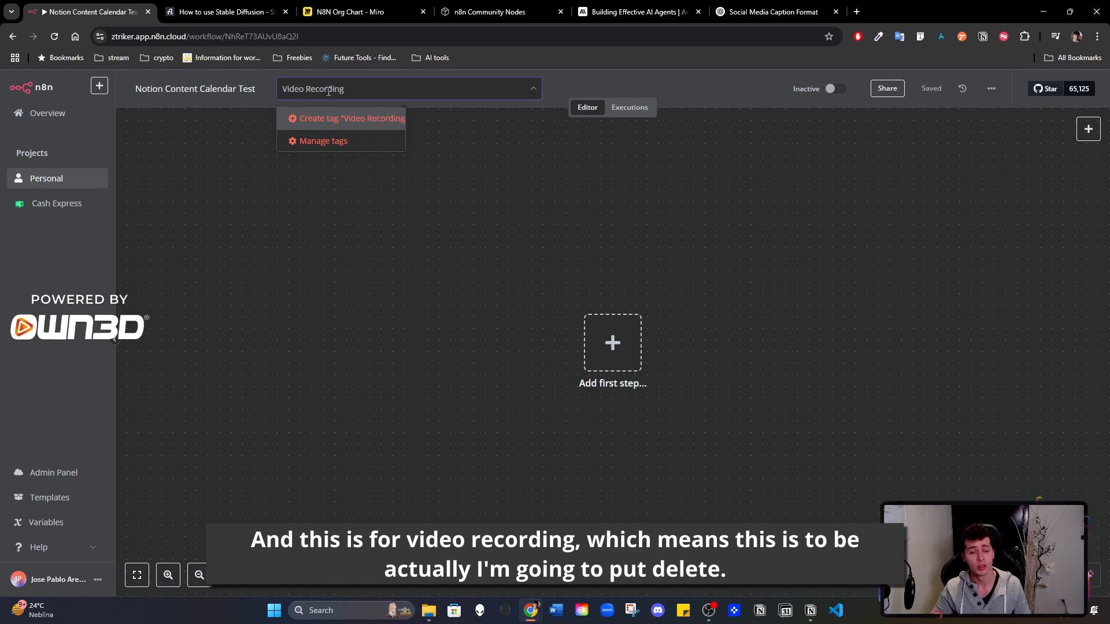
{"action": "left_click", "coordinate": [417, 192]}
- Create a new tag named Delete and assign it to the workflow
{"action": "left_click", "coordinate": [302, 91]}
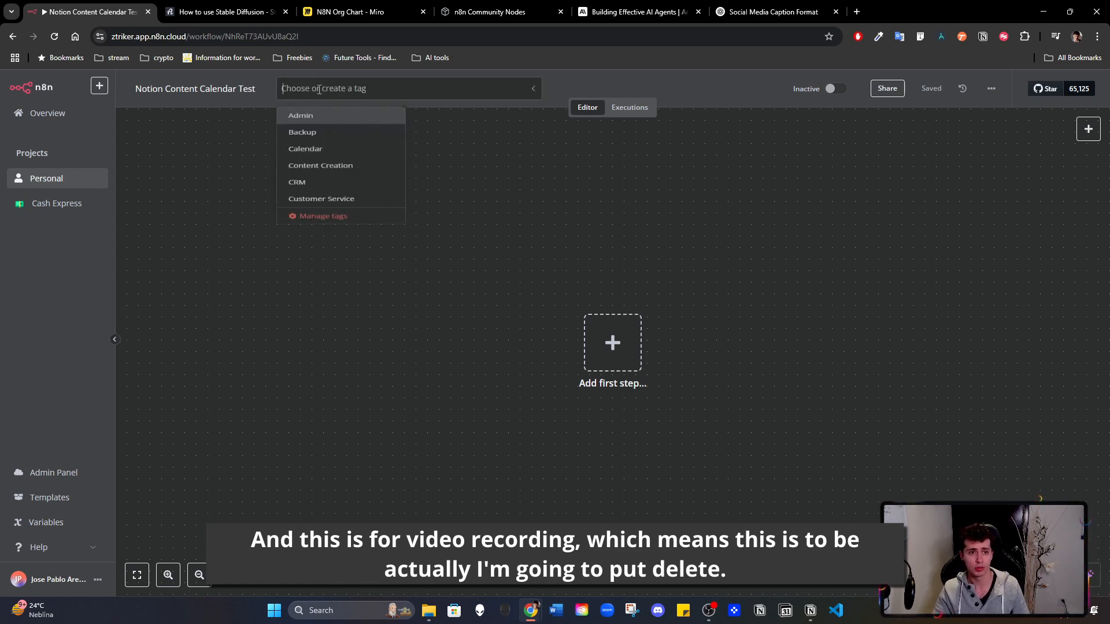
{"action": "type", "text": "Delte"}
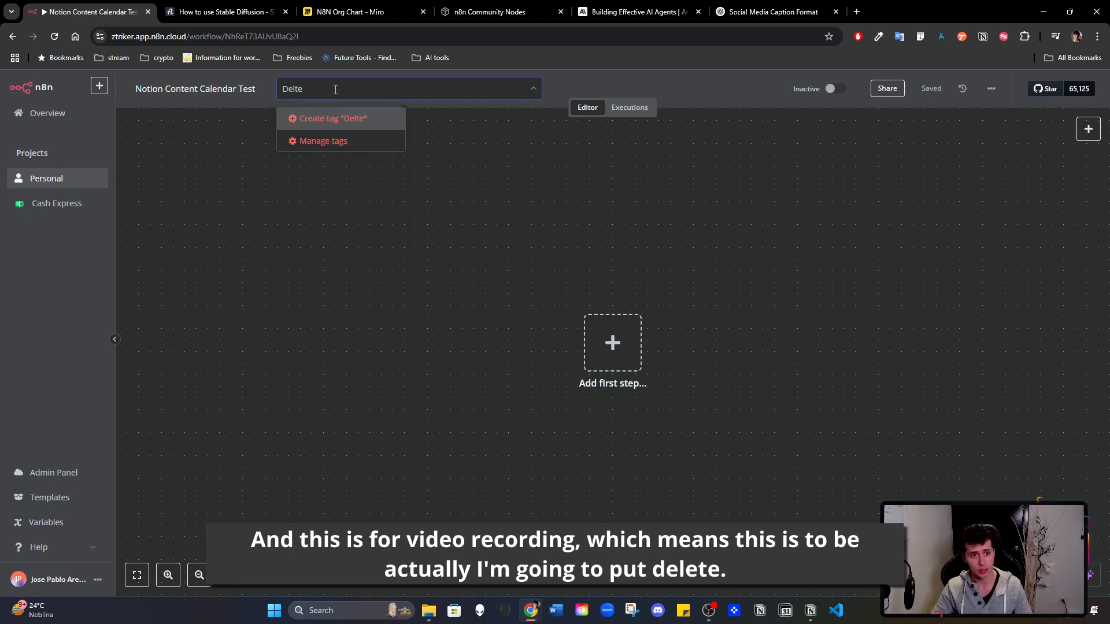
{"action": "key", "text": "BackSpace"}
{"action": "key", "text": "BackSpace"}
{"action": "type", "text": "ete"}
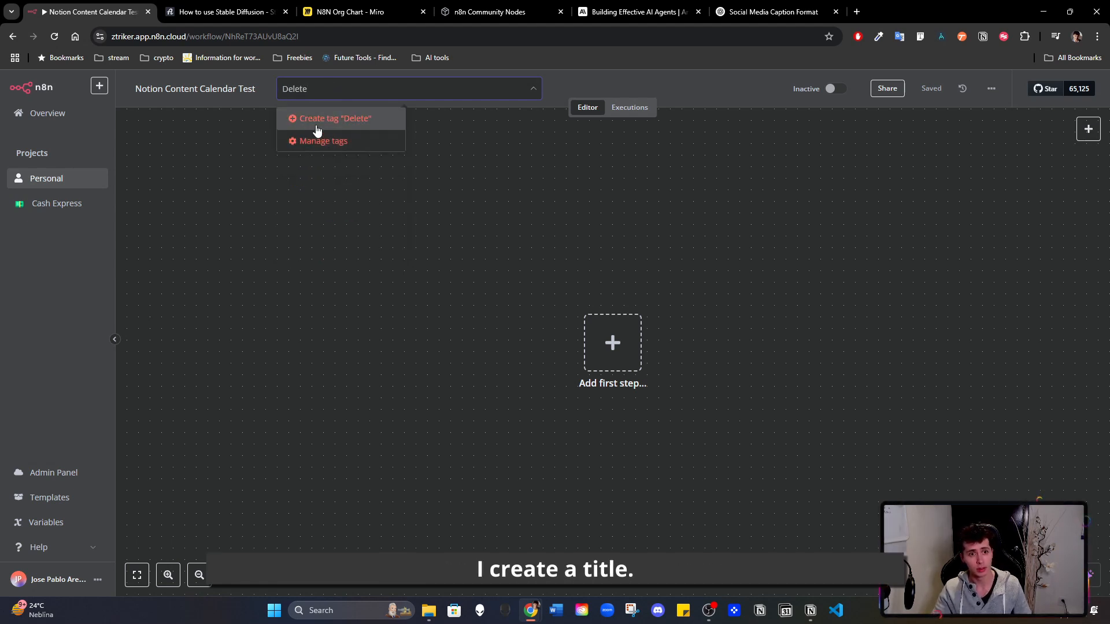
{"action": "left_click", "coordinate": [347, 126]}
{"action": "left_click", "coordinate": [497, 156]}
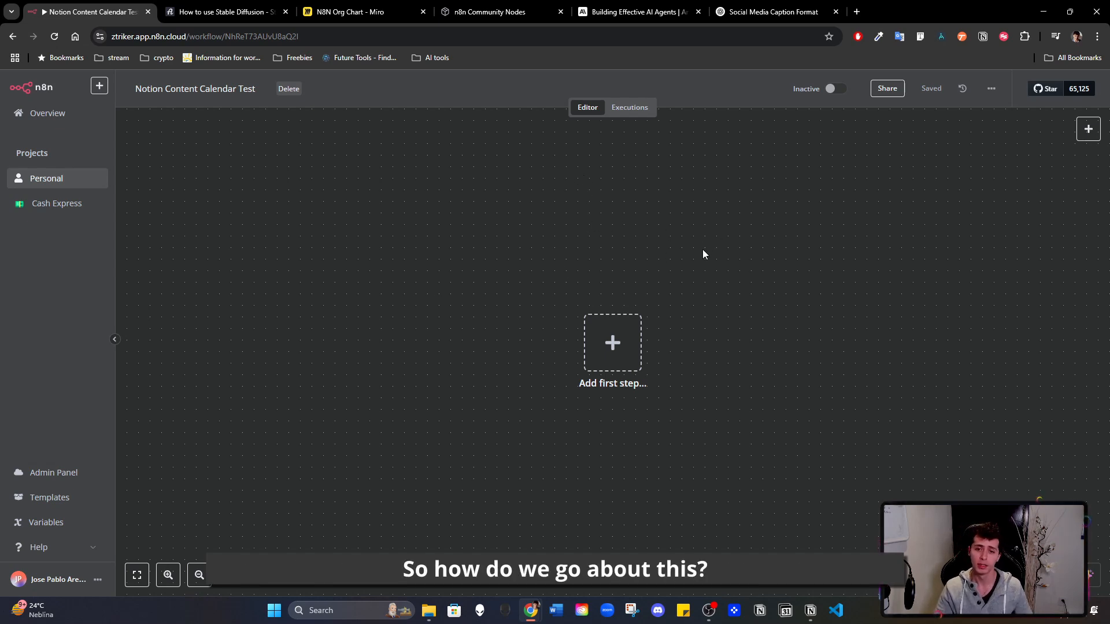
- Add a Notion trigger as the workflow's first step, using the On page added to database event
{"action": "left_click_drag", "start_coordinate": [703, 251], "coordinate": [520, 249]}
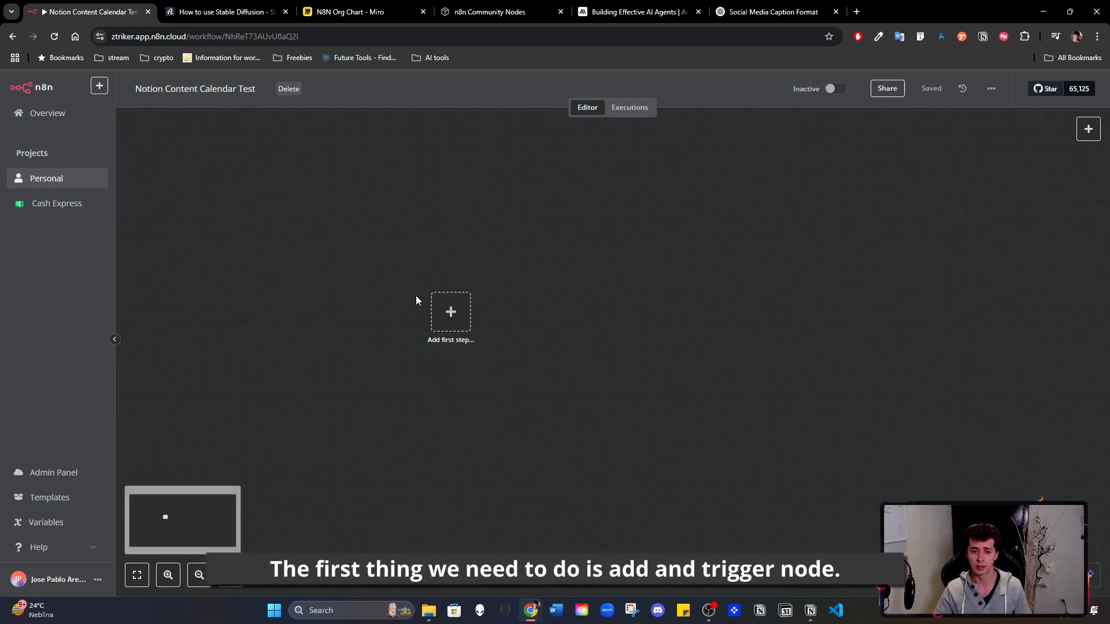
{"action": "left_click", "coordinate": [451, 311]}
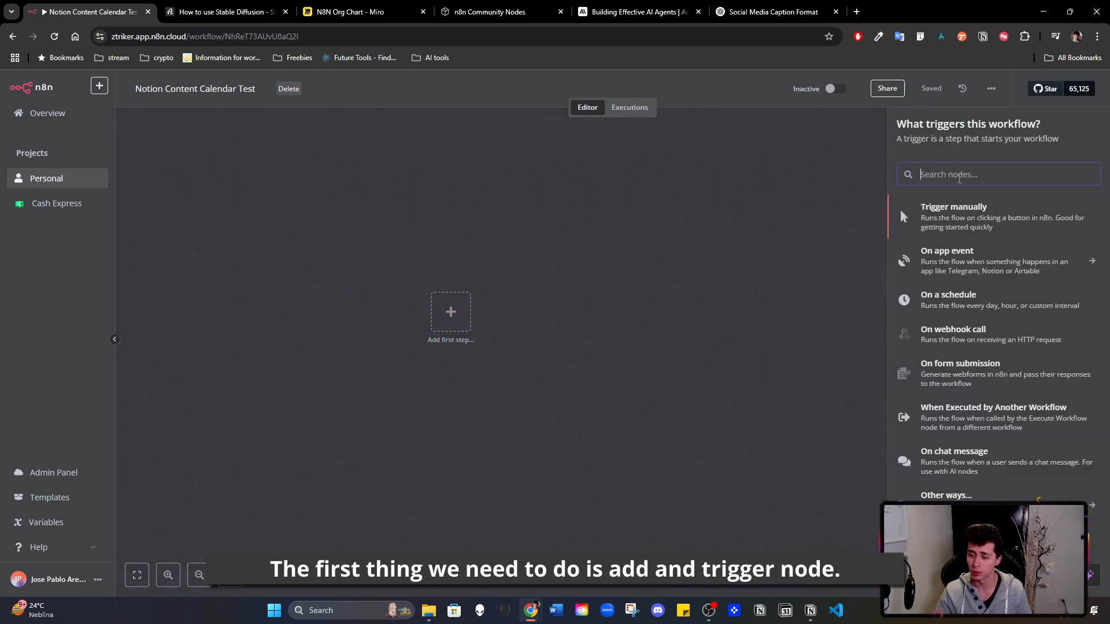
{"action": "type", "text": "notion"}
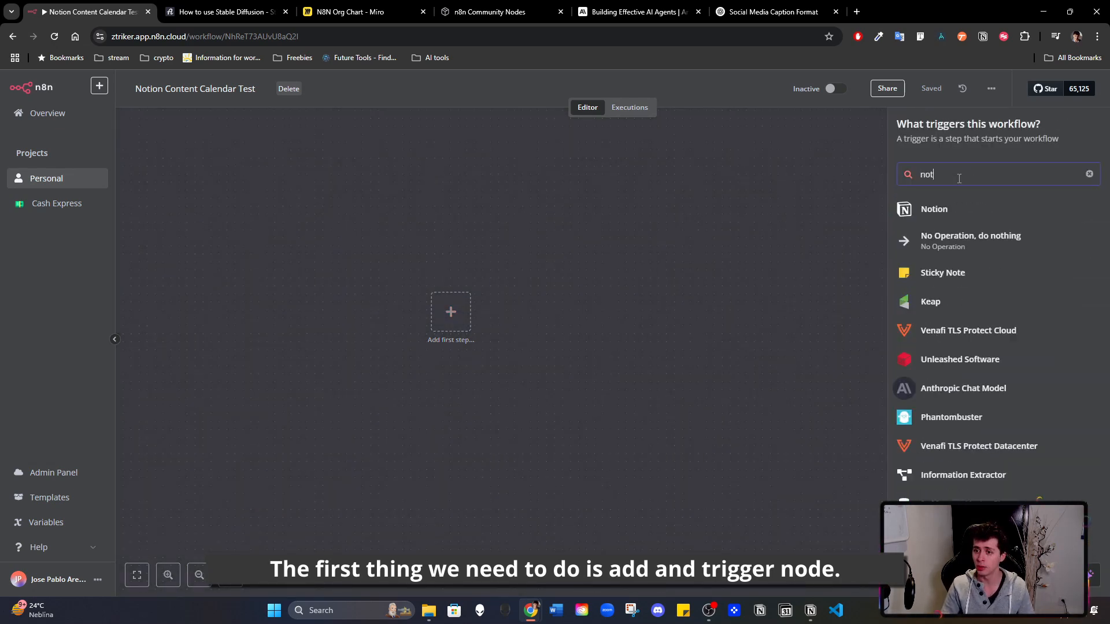
{"action": "left_click", "coordinate": [954, 210]}
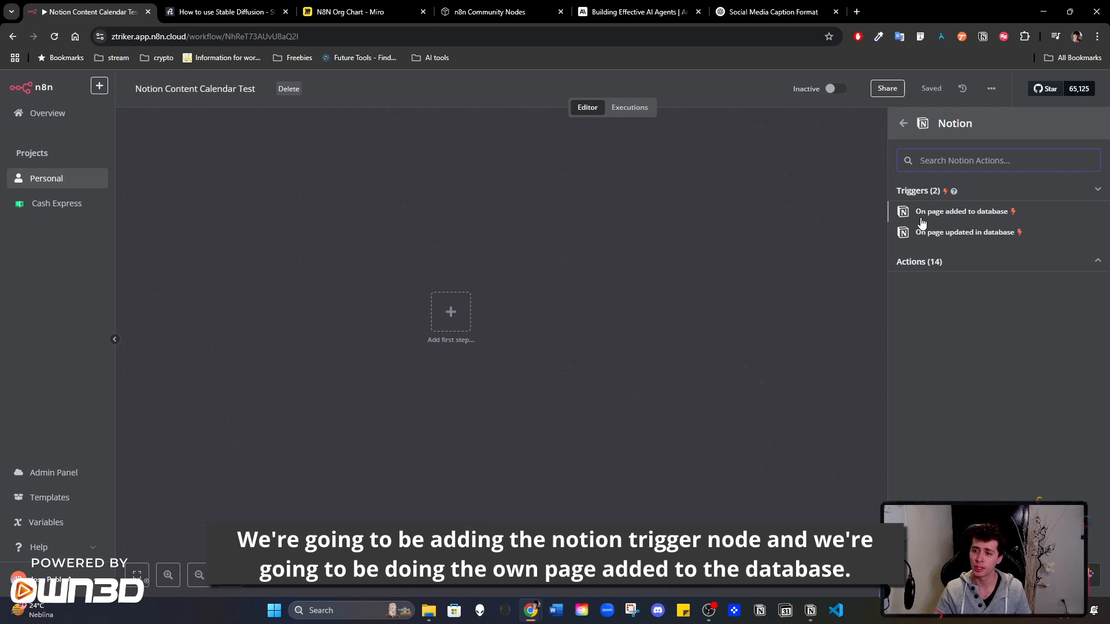
{"action": "left_click", "coordinate": [966, 214]}
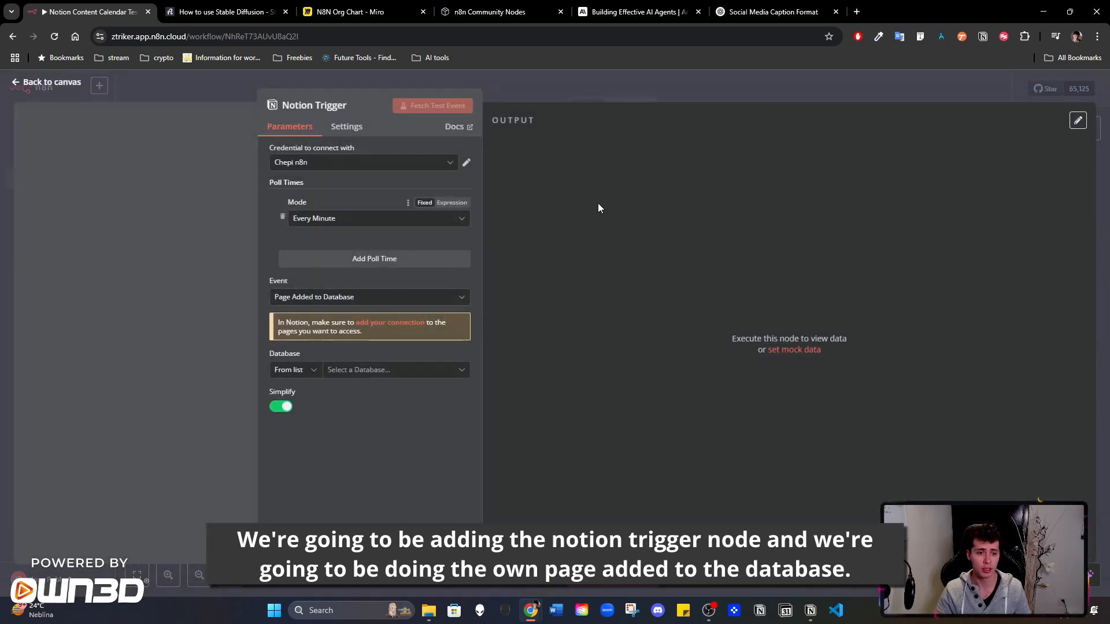
- Check the Notion trigger's credential and select Content Calendar as the database to watch
{"action": "left_click", "coordinate": [467, 163]}
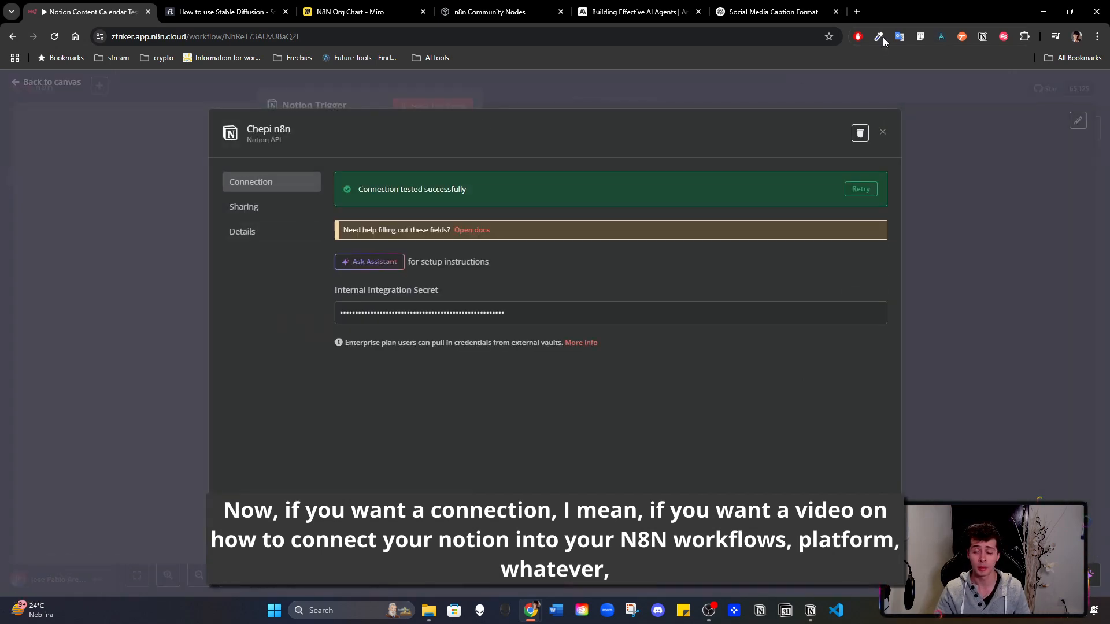
{"action": "left_click", "coordinate": [883, 133]}
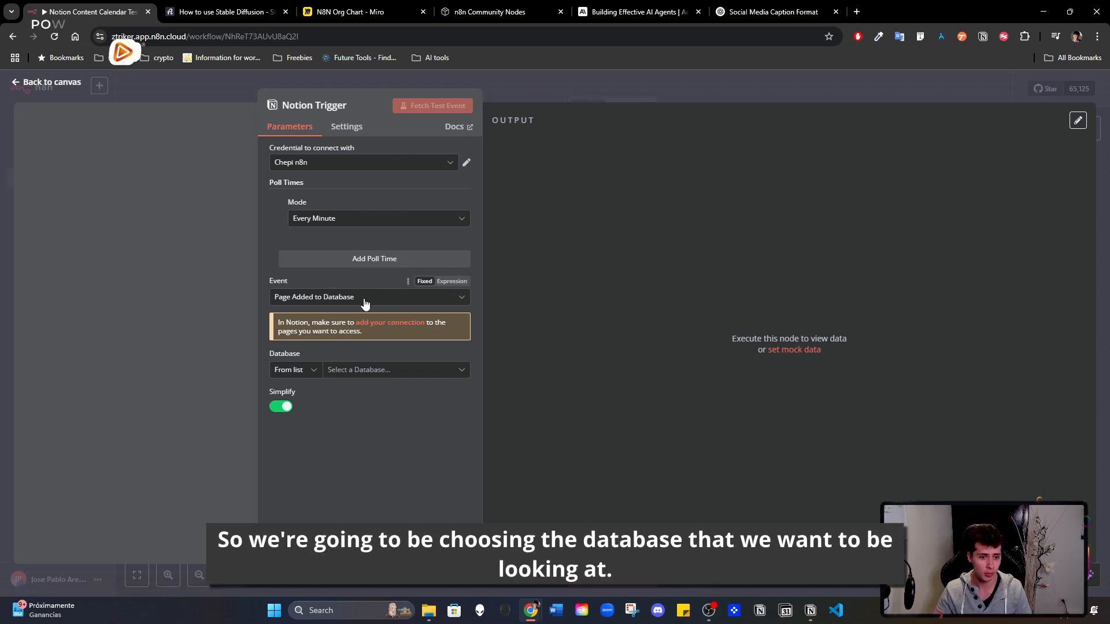
{"action": "left_click", "coordinate": [364, 372]}
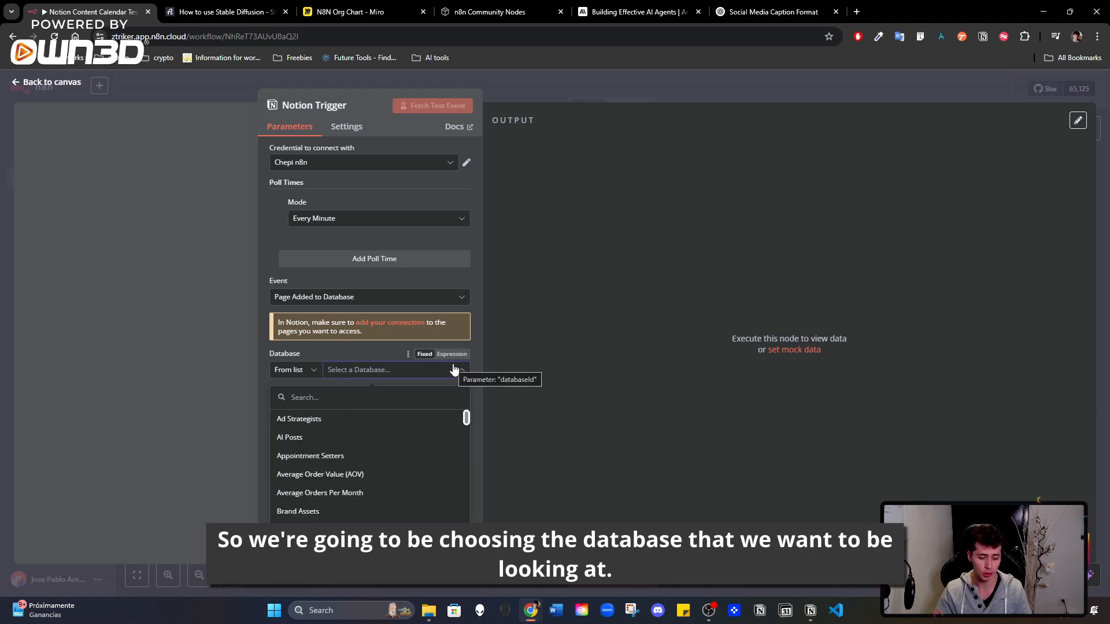
{"action": "scroll", "coordinate": [378, 439], "scroll_direction": "down", "scroll_amount": 2}
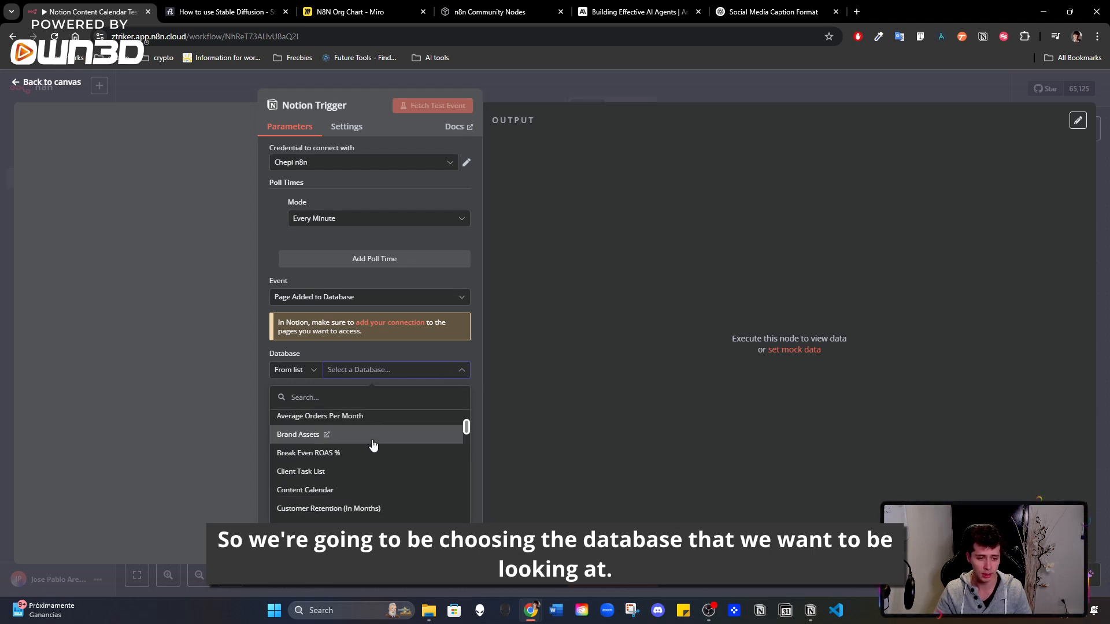
{"action": "left_click", "coordinate": [376, 492]}
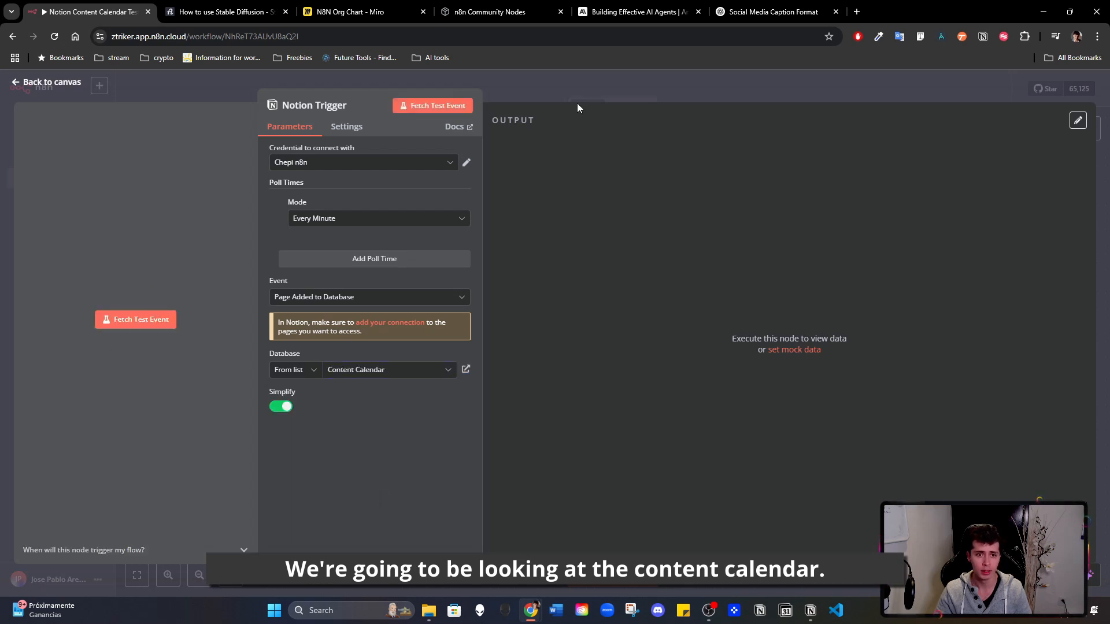
- Fetch a test event for the Notion trigger and review the fields in its output
{"action": "left_click", "coordinate": [457, 105]}
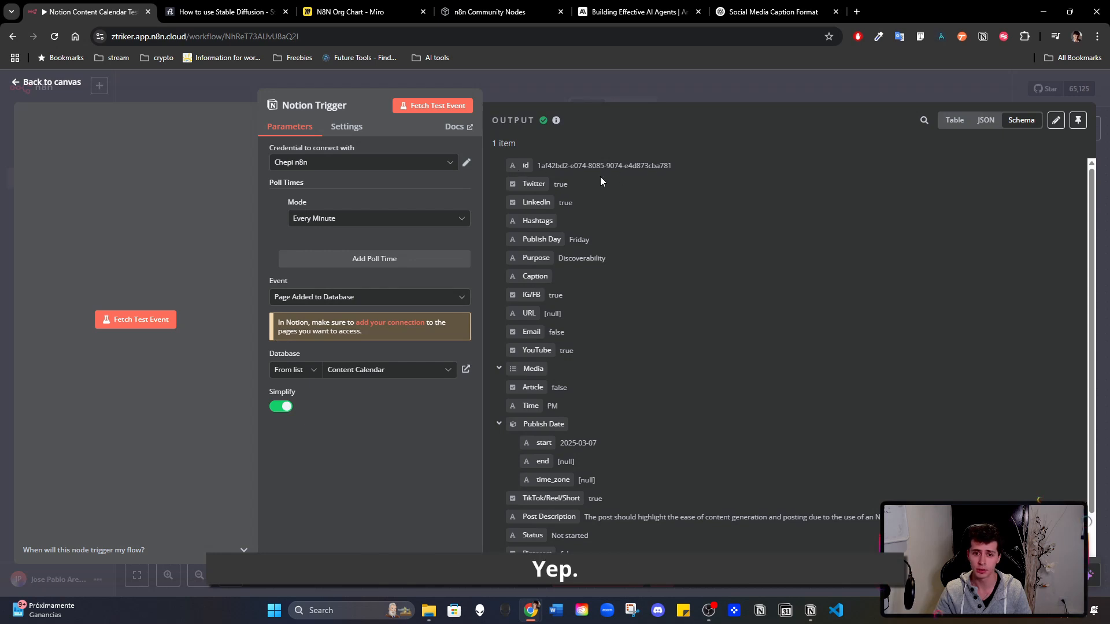
{"action": "scroll", "coordinate": [550, 364], "scroll_direction": "down", "scroll_amount": 1}
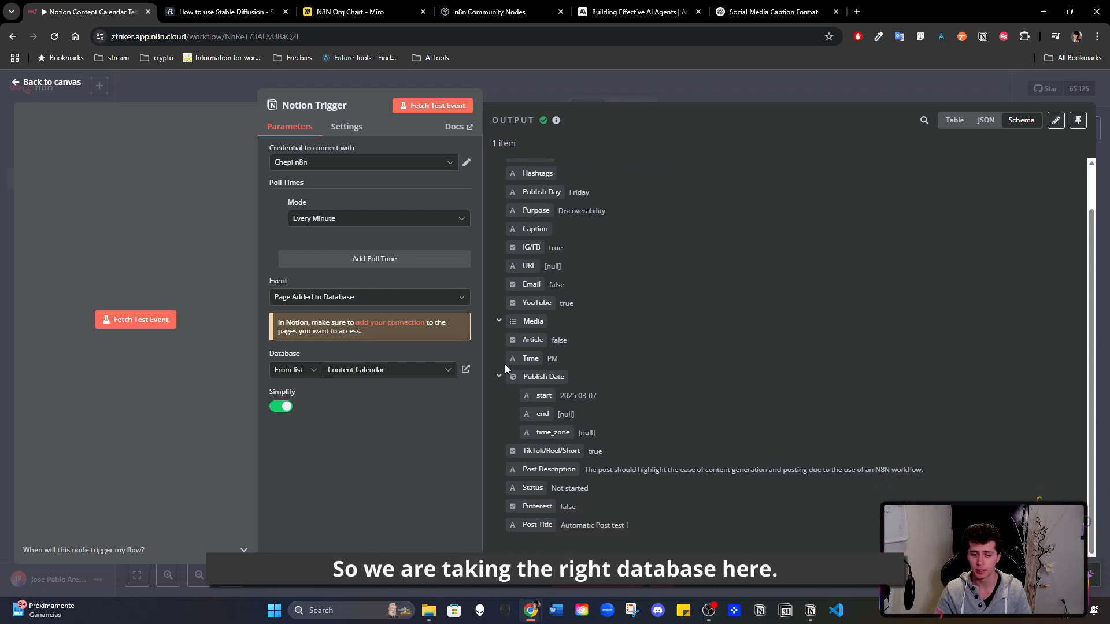
{"action": "scroll", "coordinate": [670, 267], "scroll_direction": "up", "scroll_amount": 1}
- Switch to Notion, examine the Content Calendar database under Life Management, and return to n8n
{"action": "left_click", "coordinate": [811, 611]}
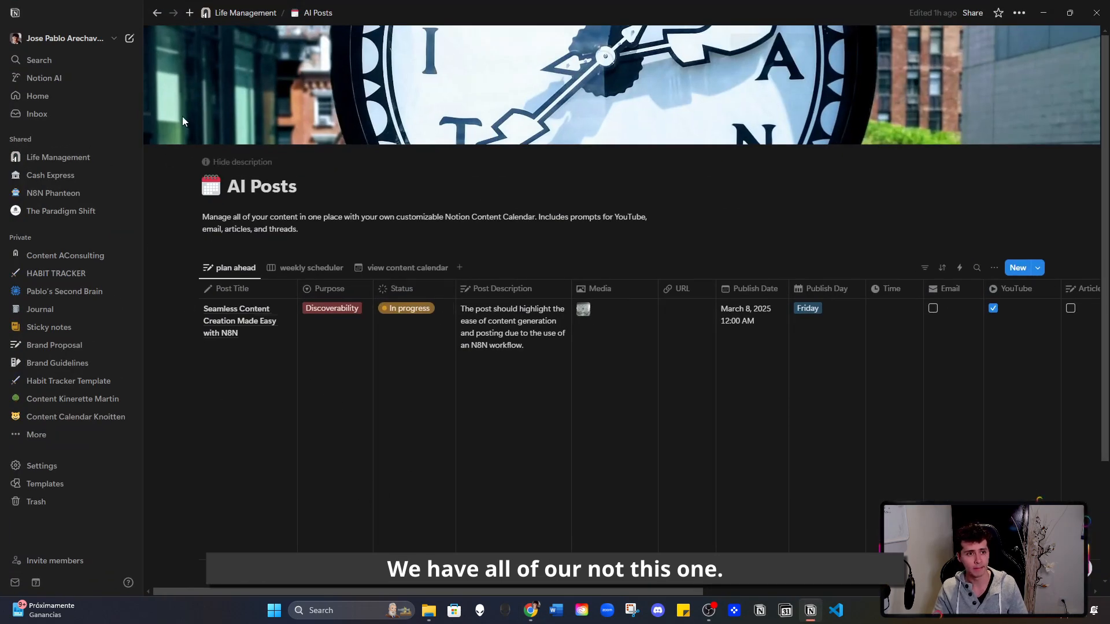
{"action": "left_click", "coordinate": [245, 13]}
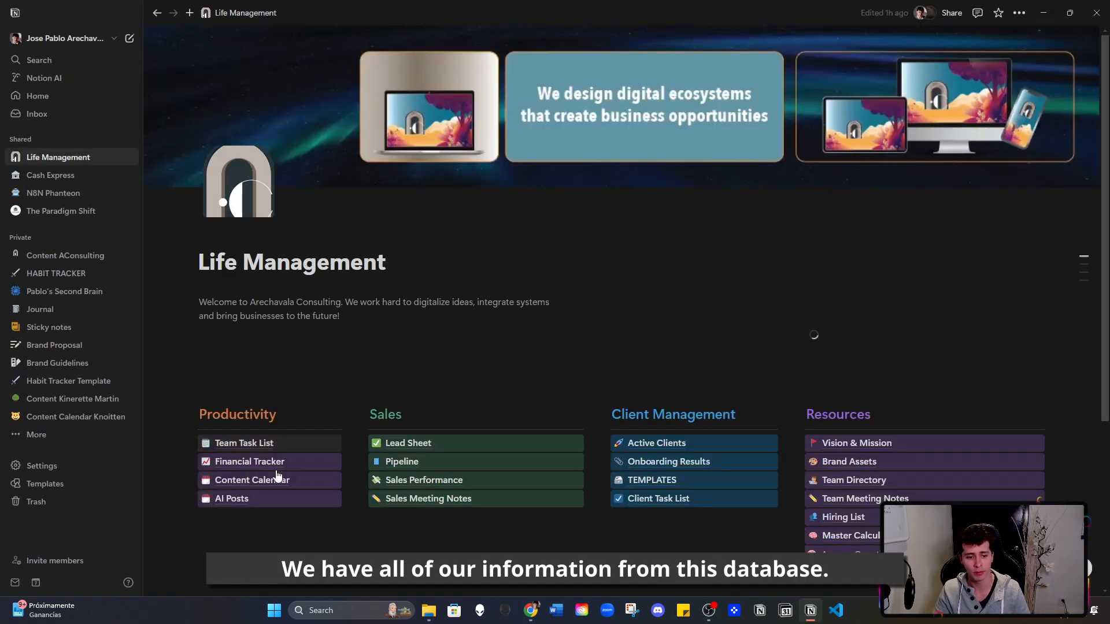
{"action": "left_click", "coordinate": [298, 481]}
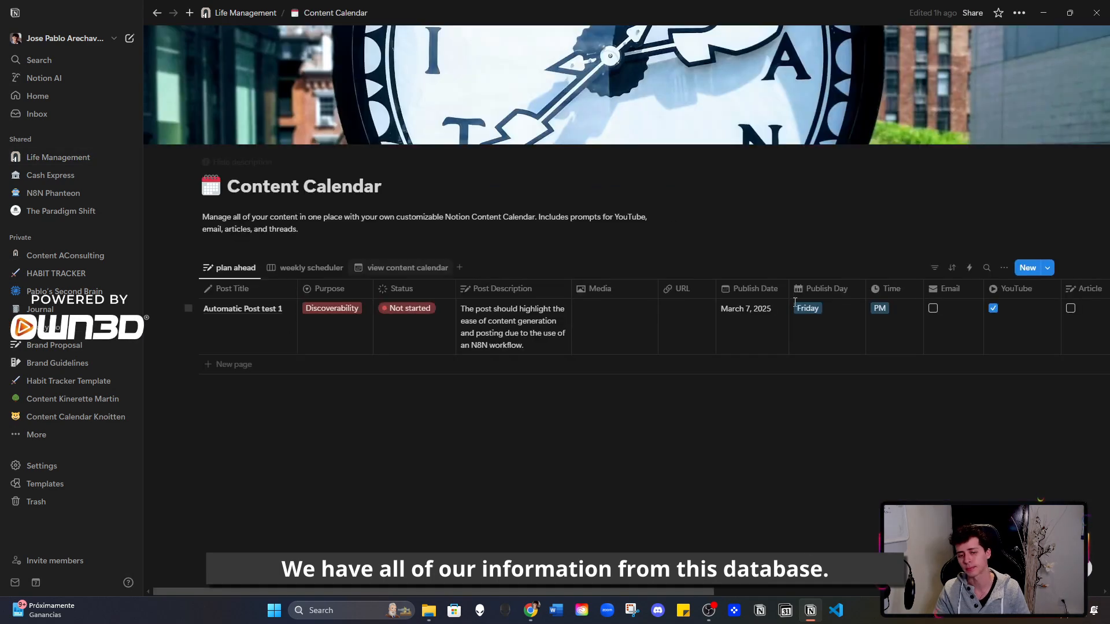
{"action": "left_click_drag", "start_coordinate": [647, 592], "coordinate": [515, 587]}
{"action": "left_click", "coordinate": [246, 13]}
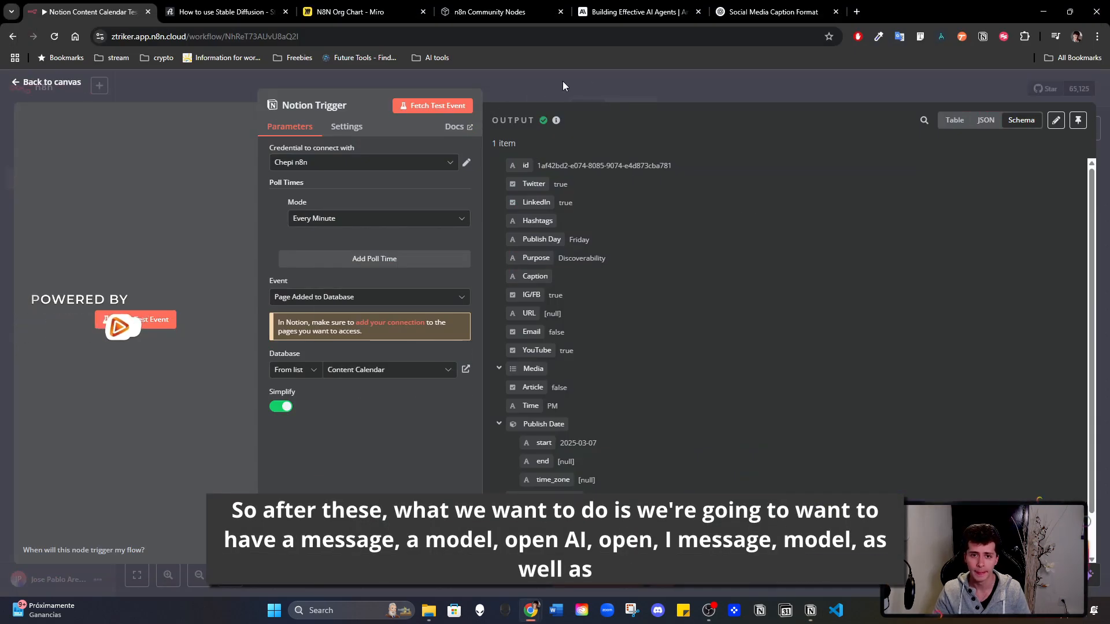
- Add an OpenAI node with the Message a model action after the Notion trigger and check its credential
{"action": "left_click", "coordinate": [599, 81]}
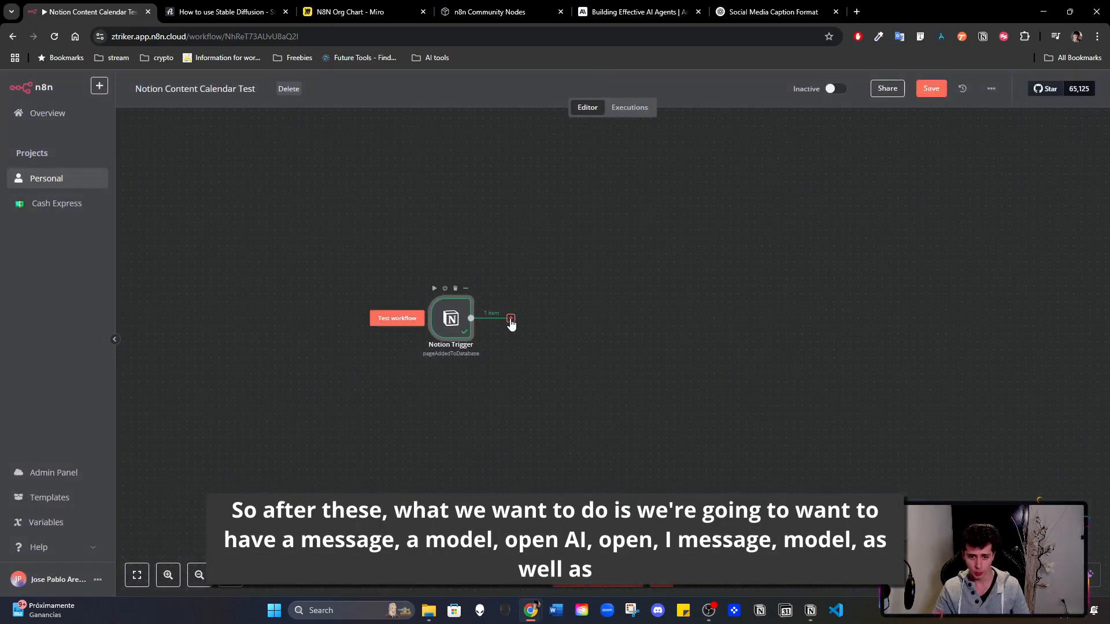
{"action": "left_click", "coordinate": [511, 319]}
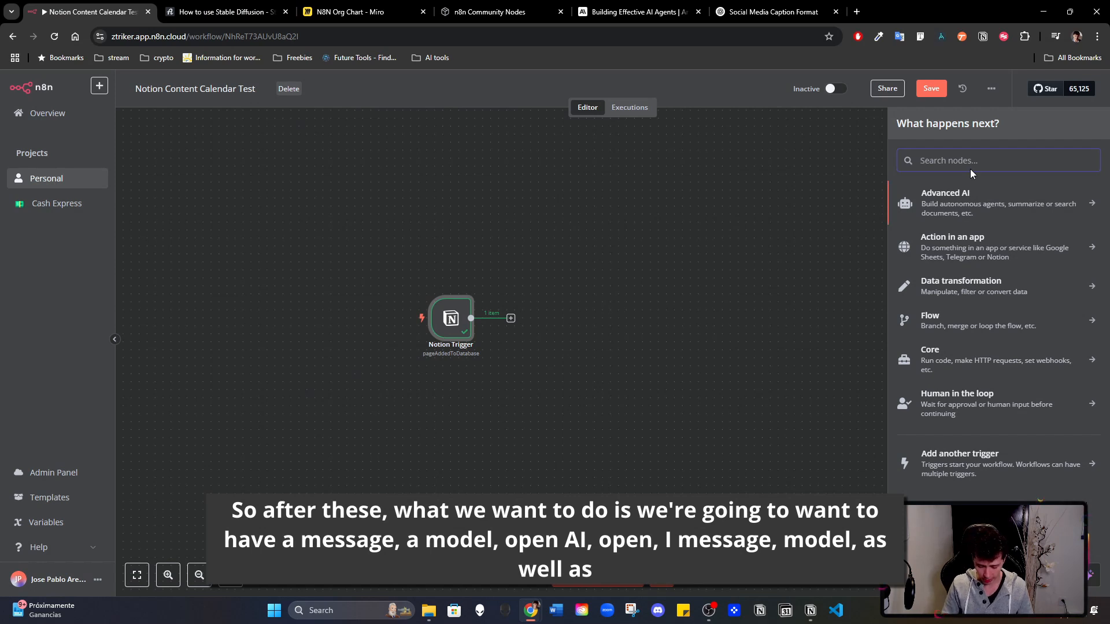
{"action": "type", "text": "mess"}
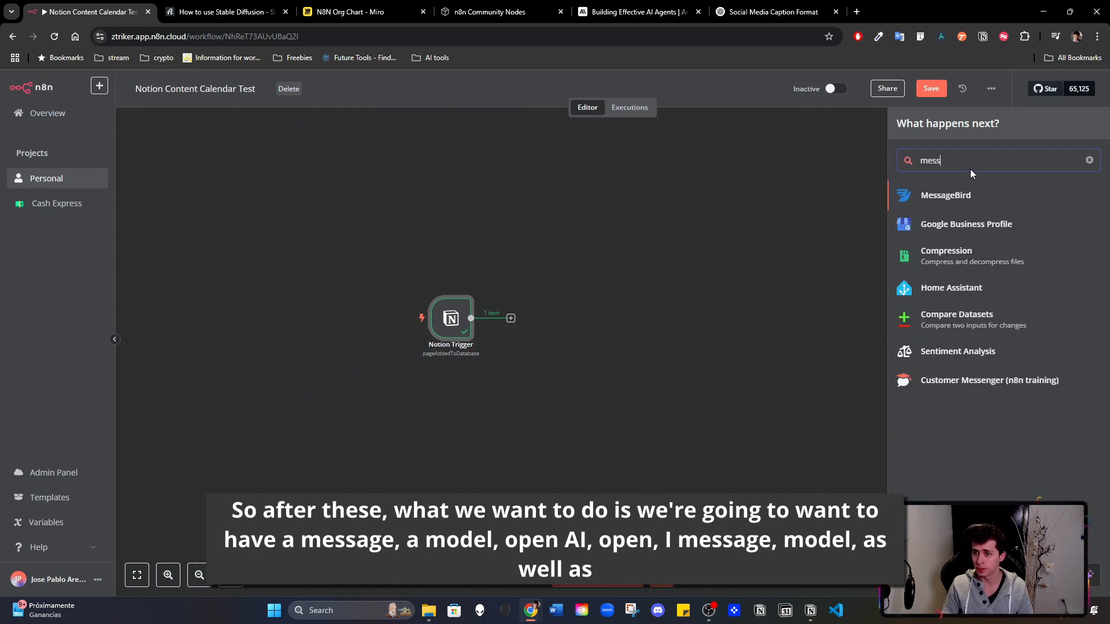
{"action": "key", "text": "BackSpace"}
{"action": "key", "text": "BackSpace"}
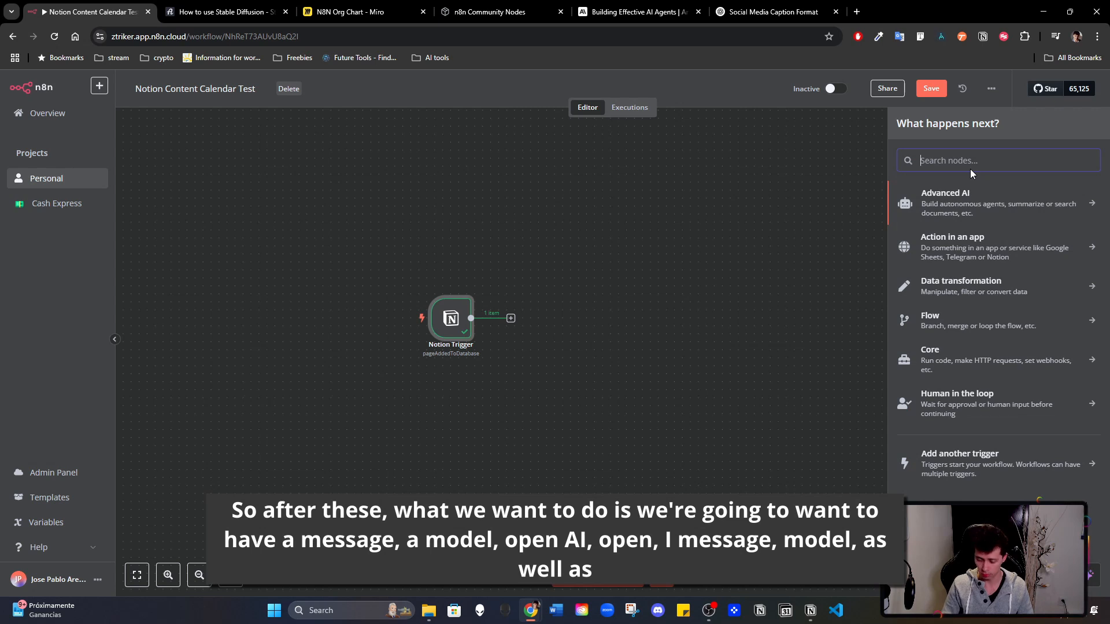
{"action": "type", "text": "open"}
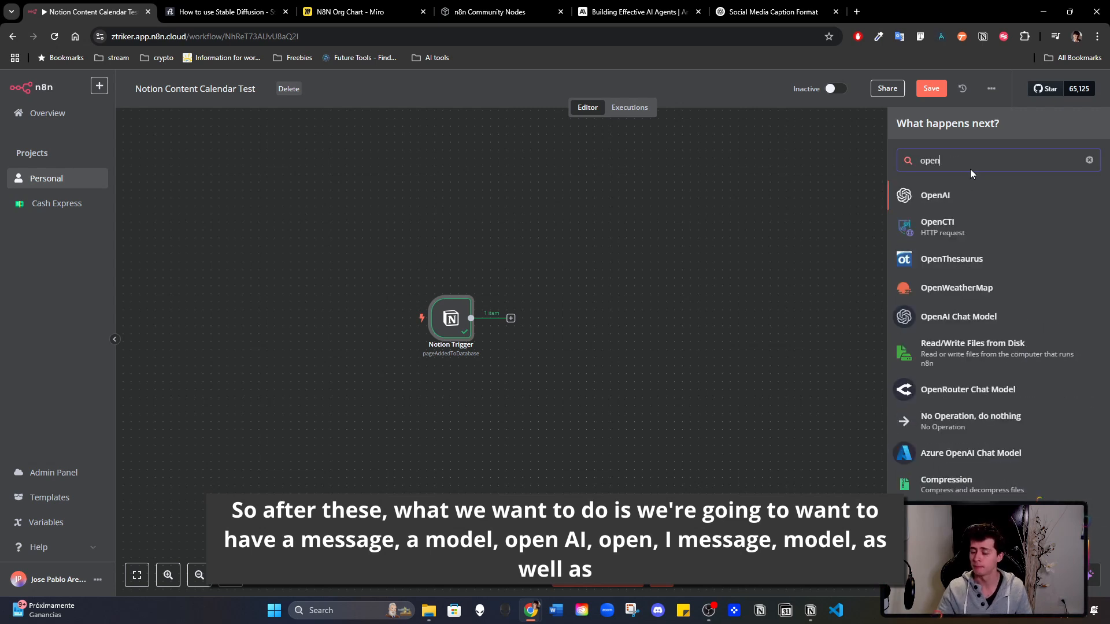
{"action": "left_click", "coordinate": [950, 193]}
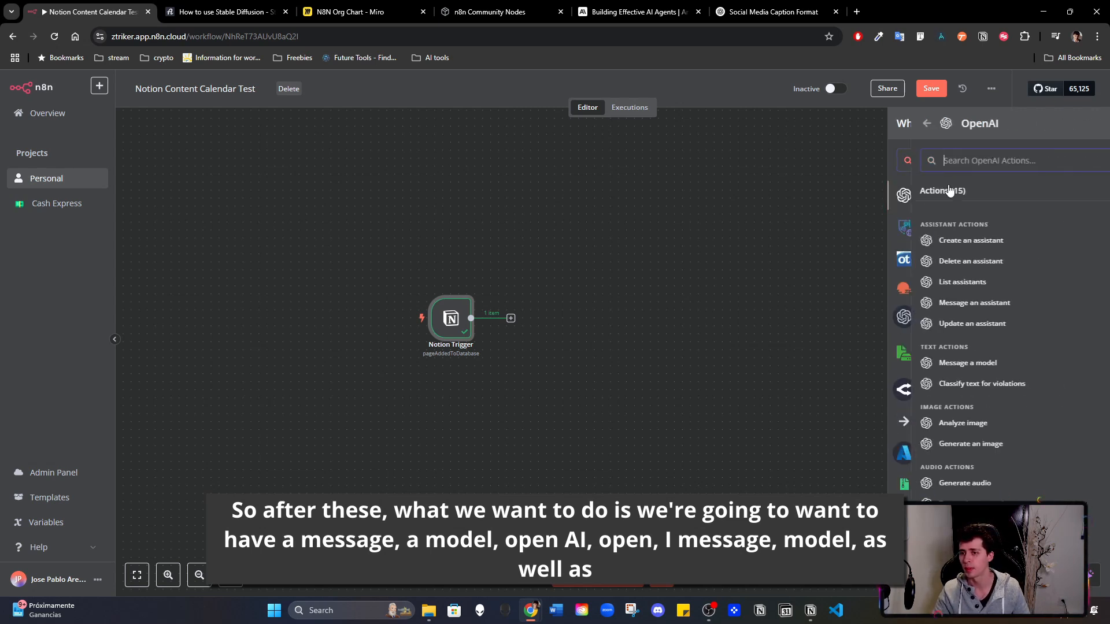
{"action": "left_click", "coordinate": [950, 370]}
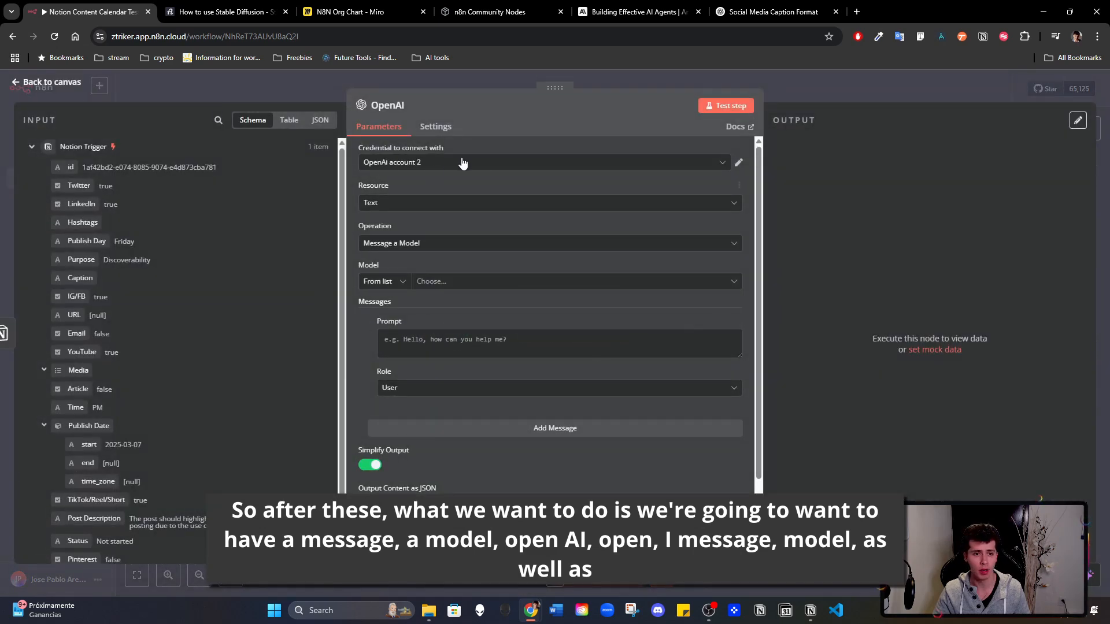
{"action": "left_click", "coordinate": [741, 163]}
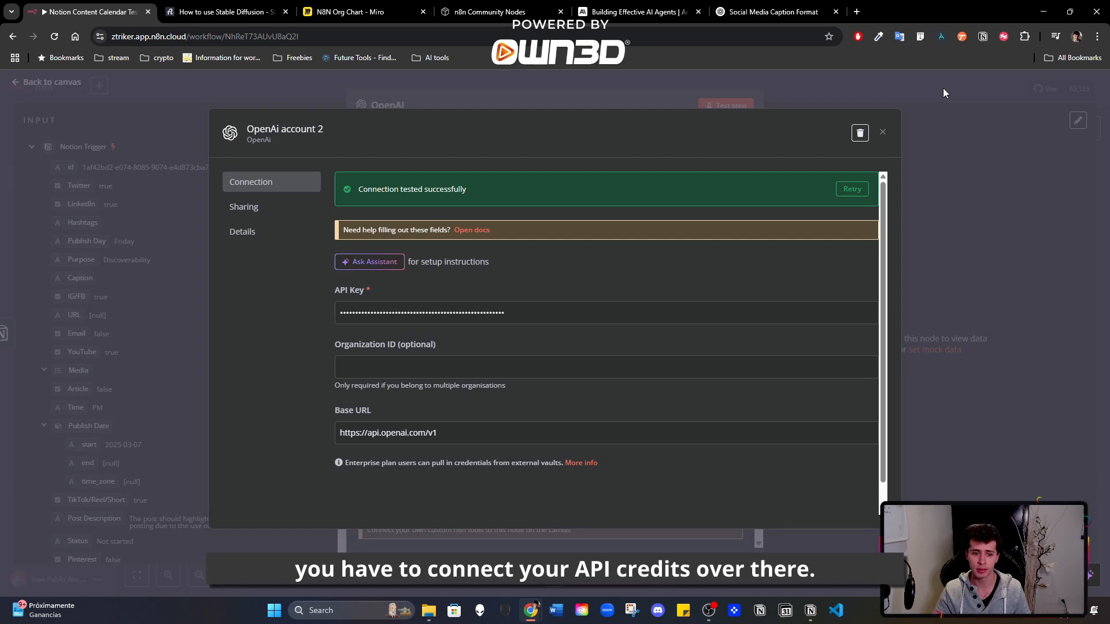
{"action": "left_click", "coordinate": [925, 91]}
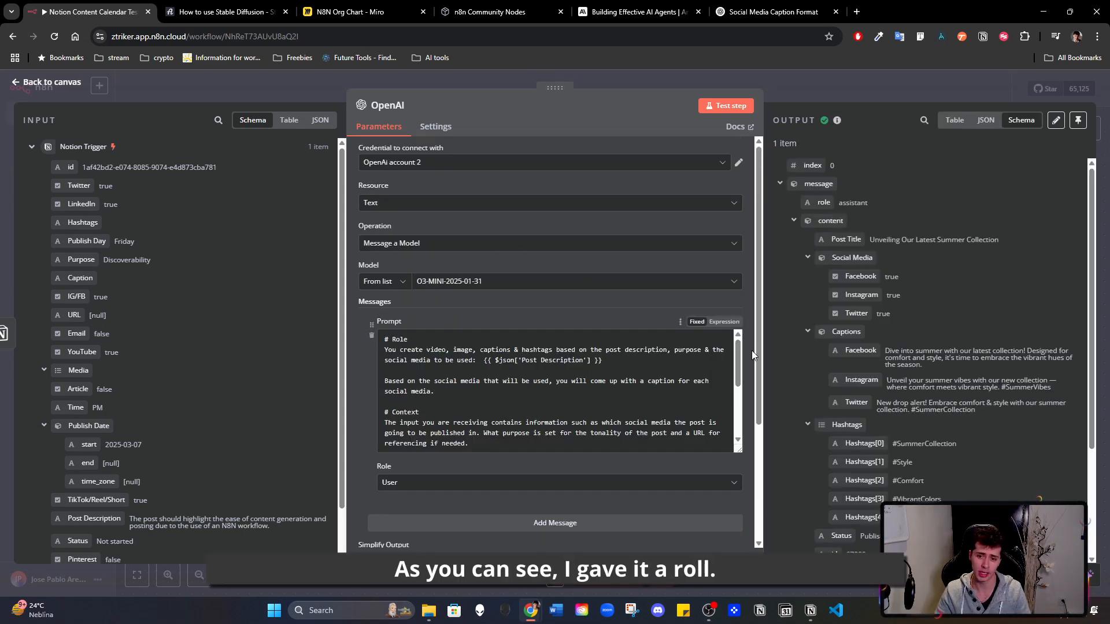
- Switch the OpenAI prompt to an expression and review its role and context sections
{"action": "scroll", "coordinate": [738, 357], "scroll_direction": "down", "scroll_amount": 1}
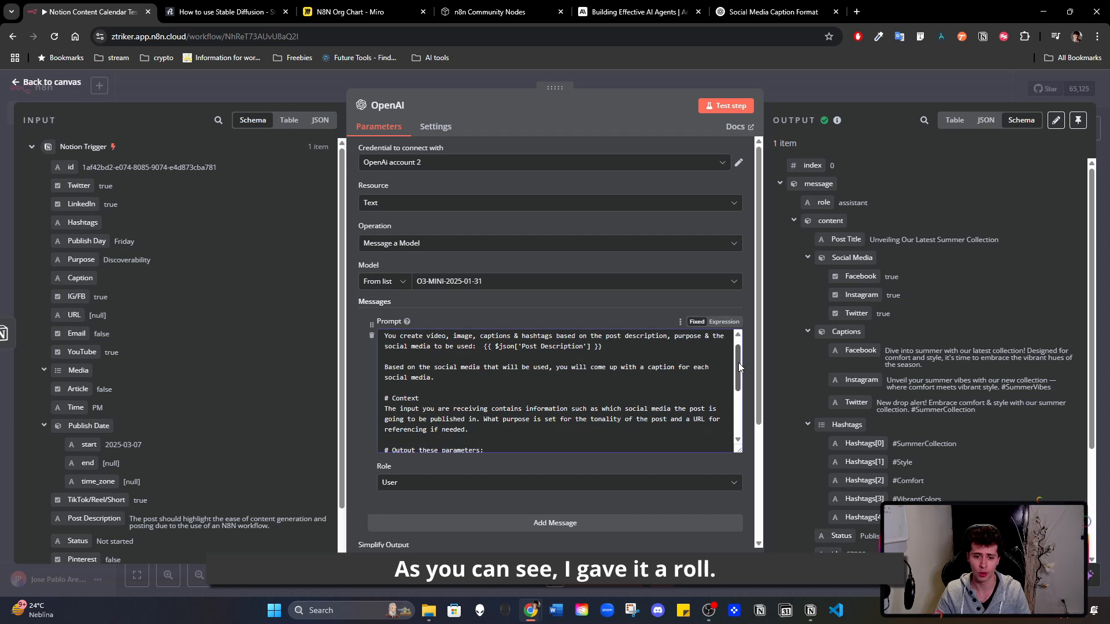
{"action": "left_click", "coordinate": [722, 322]}
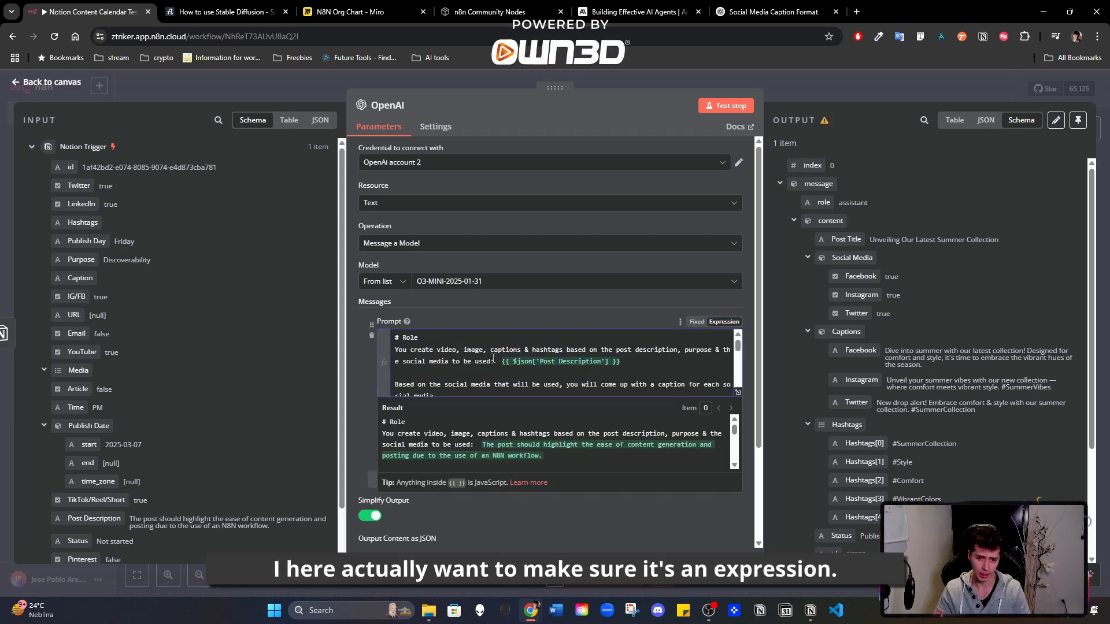
{"action": "left_click_drag", "start_coordinate": [738, 347], "coordinate": [740, 361]}
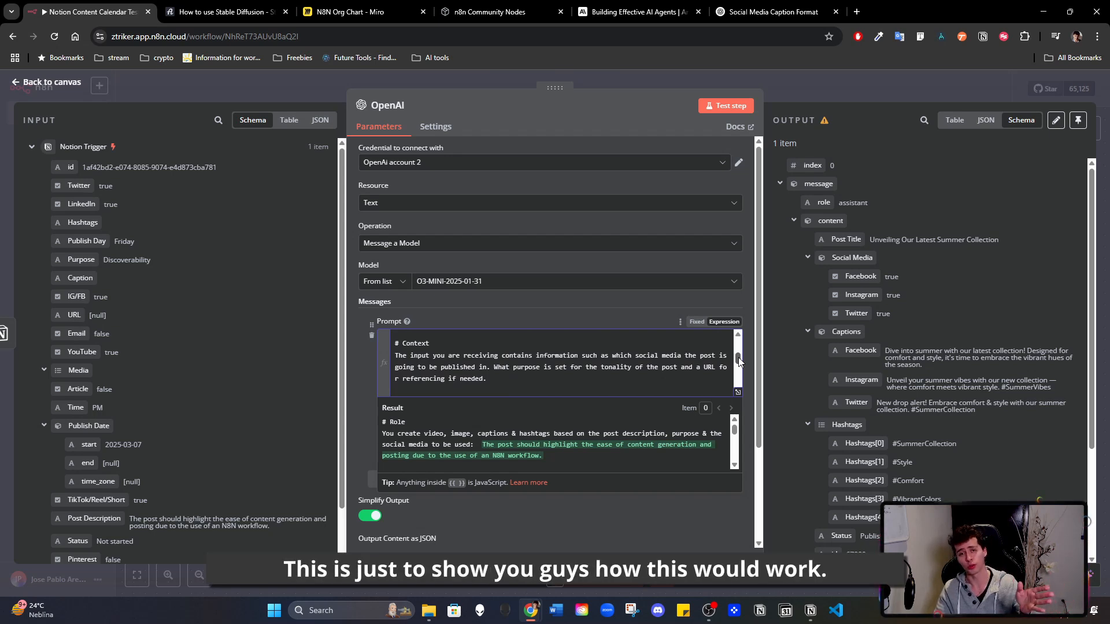
{"action": "left_click_drag", "start_coordinate": [738, 362], "coordinate": [740, 332]}
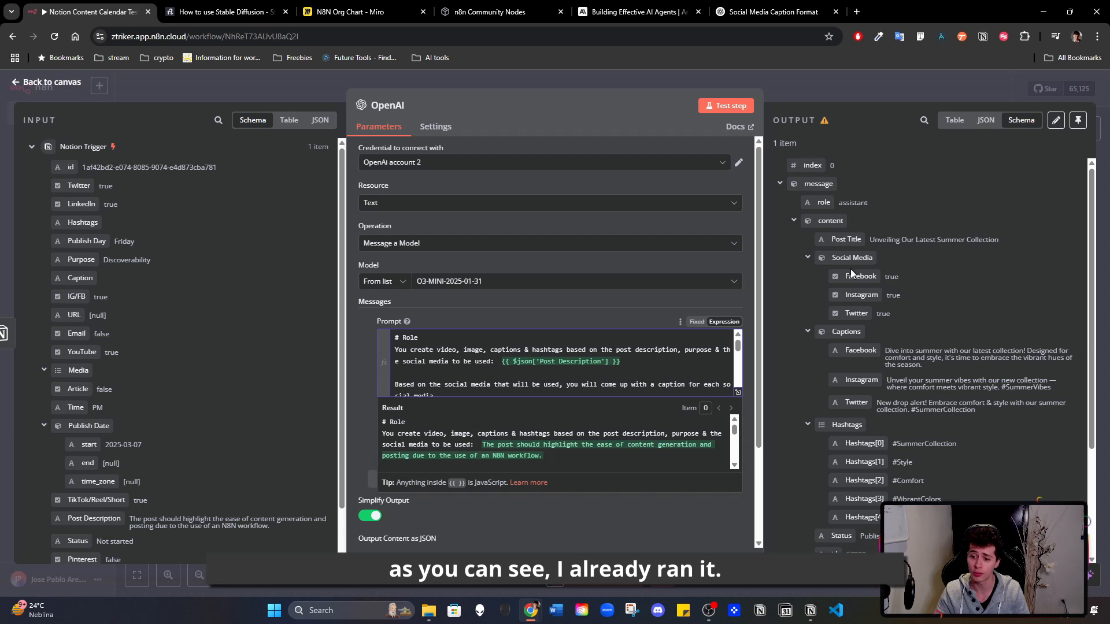
- Compare the OpenAI output's social media and captions with the platforms ticked in Notion's Content Calendar
{"action": "scroll", "coordinate": [853, 312], "scroll_direction": "down", "scroll_amount": 3}
{"action": "scroll", "coordinate": [843, 522], "scroll_direction": "up", "scroll_amount": 3}
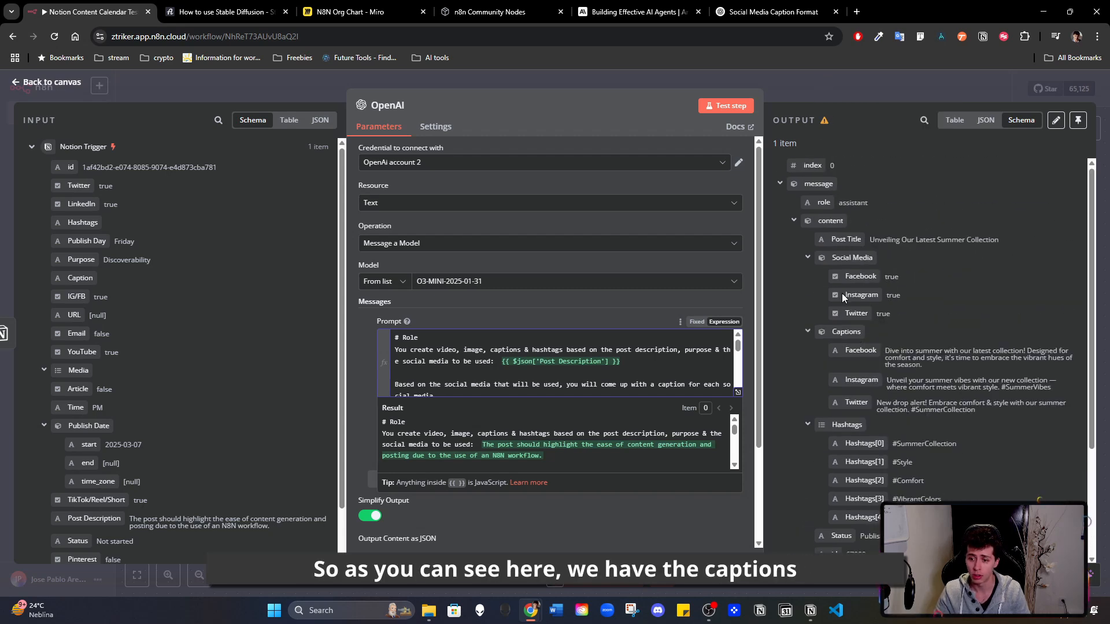
{"action": "scroll", "coordinate": [827, 263], "scroll_direction": "down", "scroll_amount": 2}
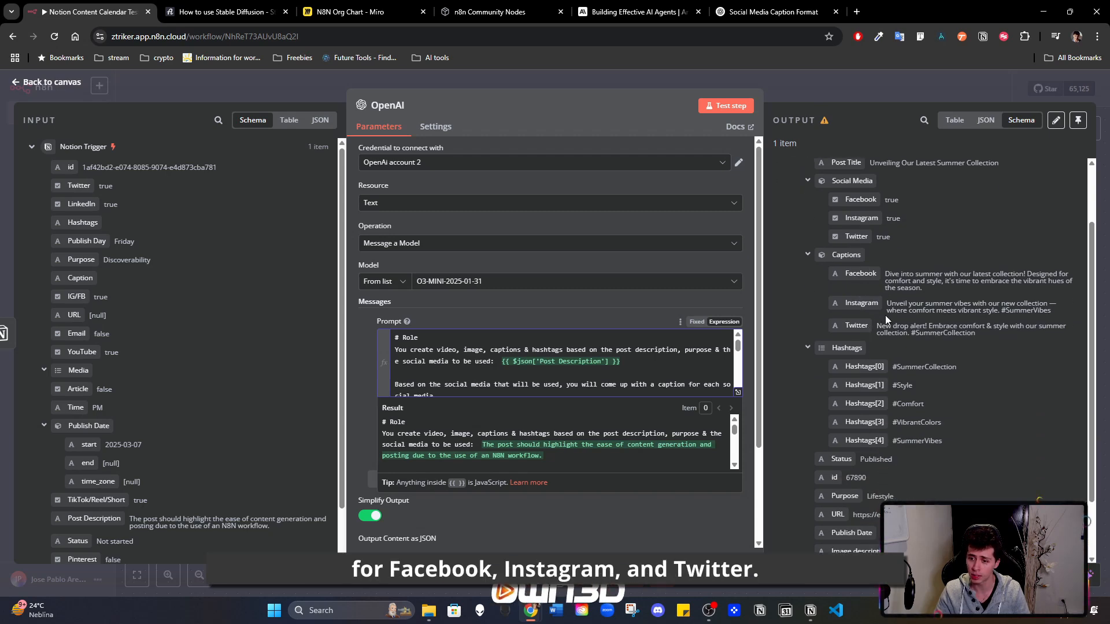
{"action": "left_click", "coordinate": [810, 610]}
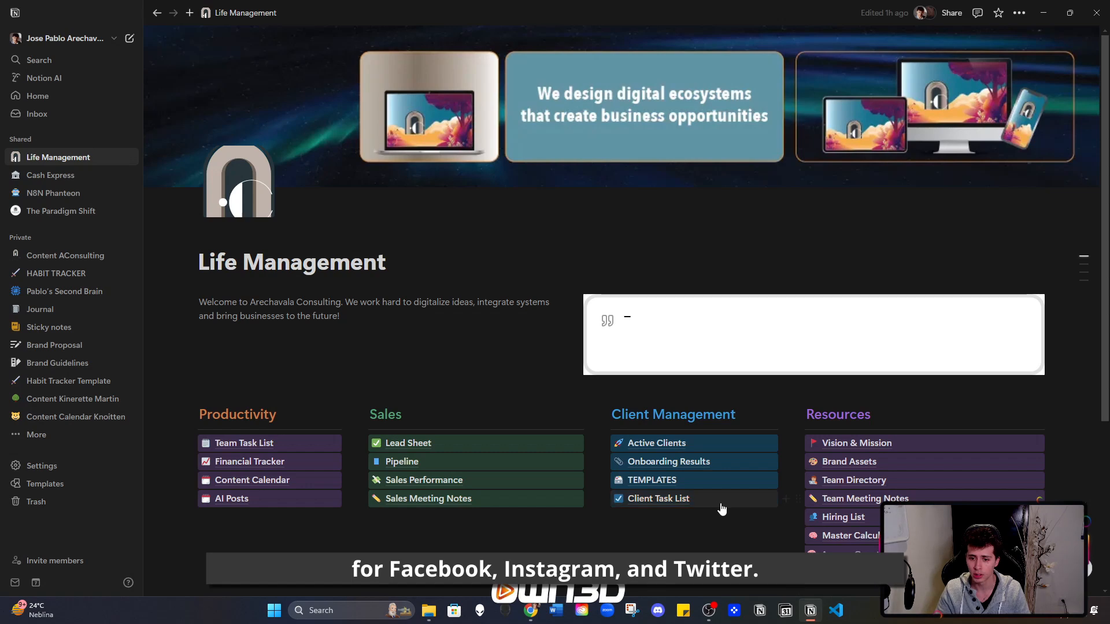
{"action": "left_click", "coordinate": [268, 482]}
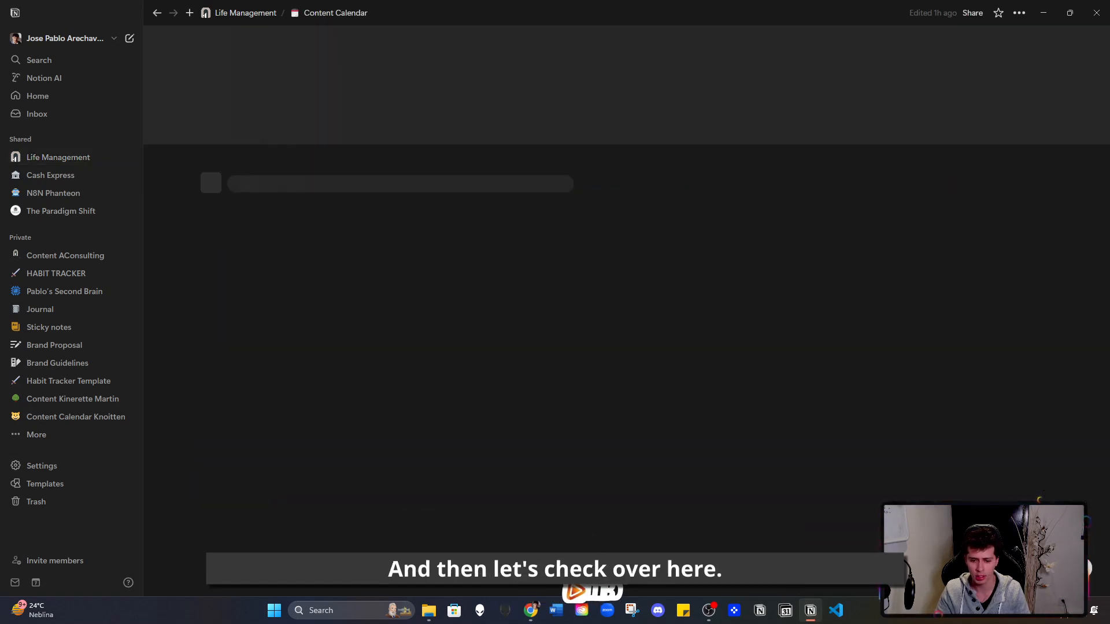
{"action": "left_click_drag", "start_coordinate": [512, 592], "coordinate": [775, 588]}
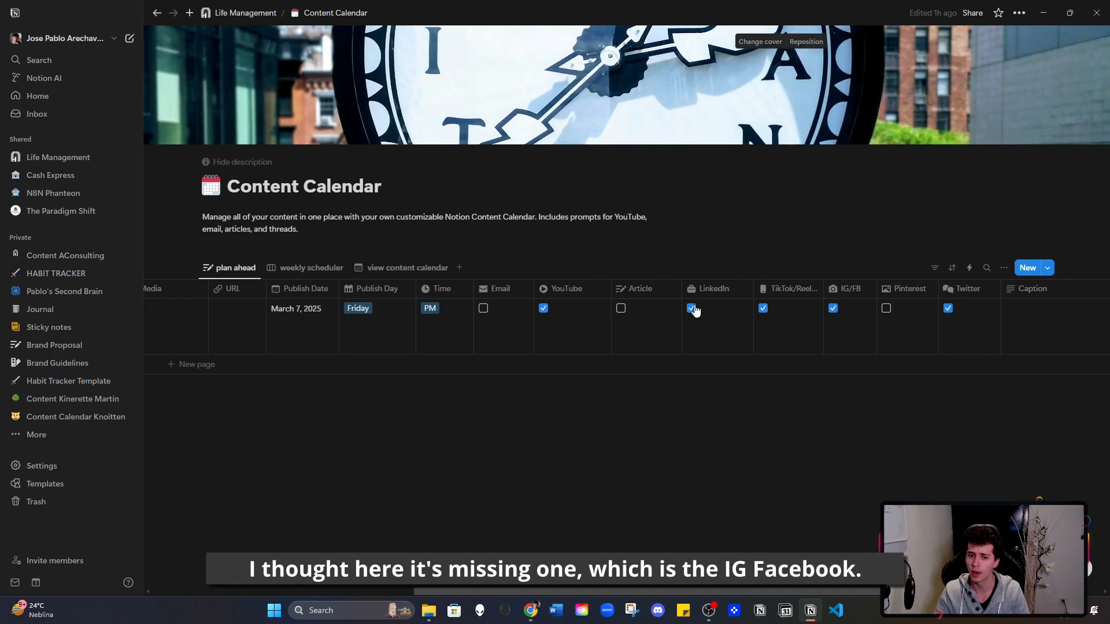
{"action": "key", "text": "alt+Tab"}
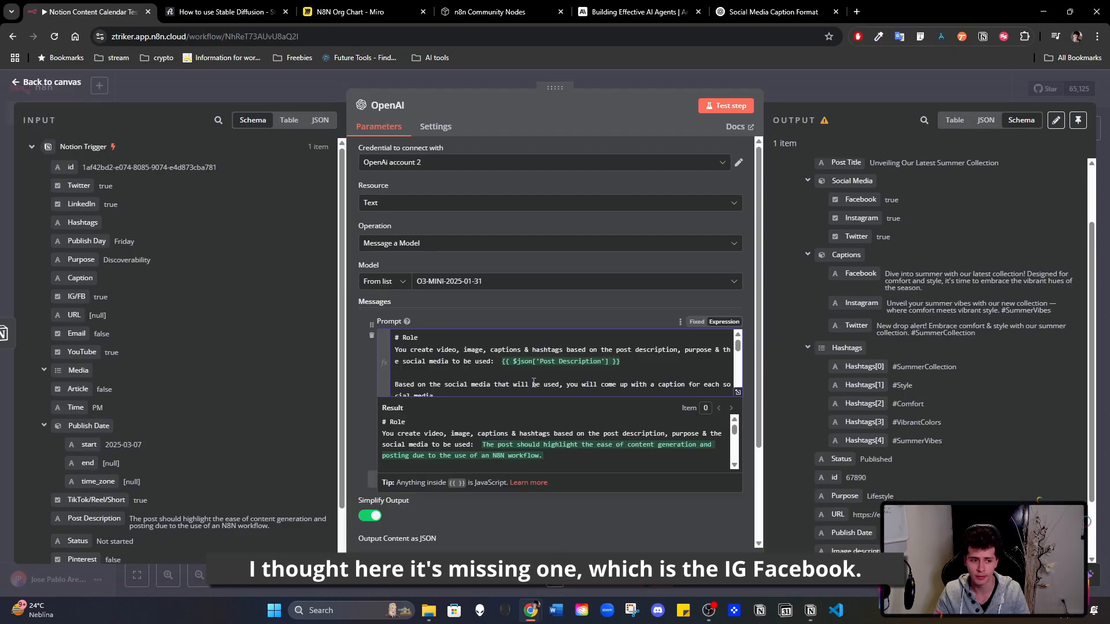
{"action": "scroll", "coordinate": [554, 384], "scroll_direction": "down", "scroll_amount": 3}
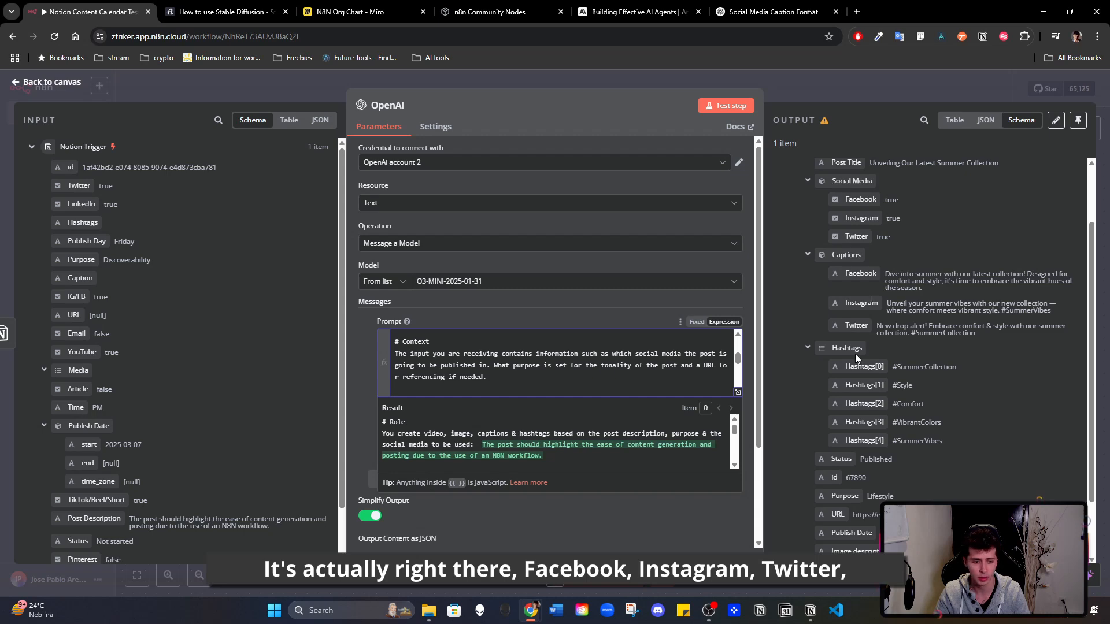
{"action": "key", "text": "alt+Tab"}
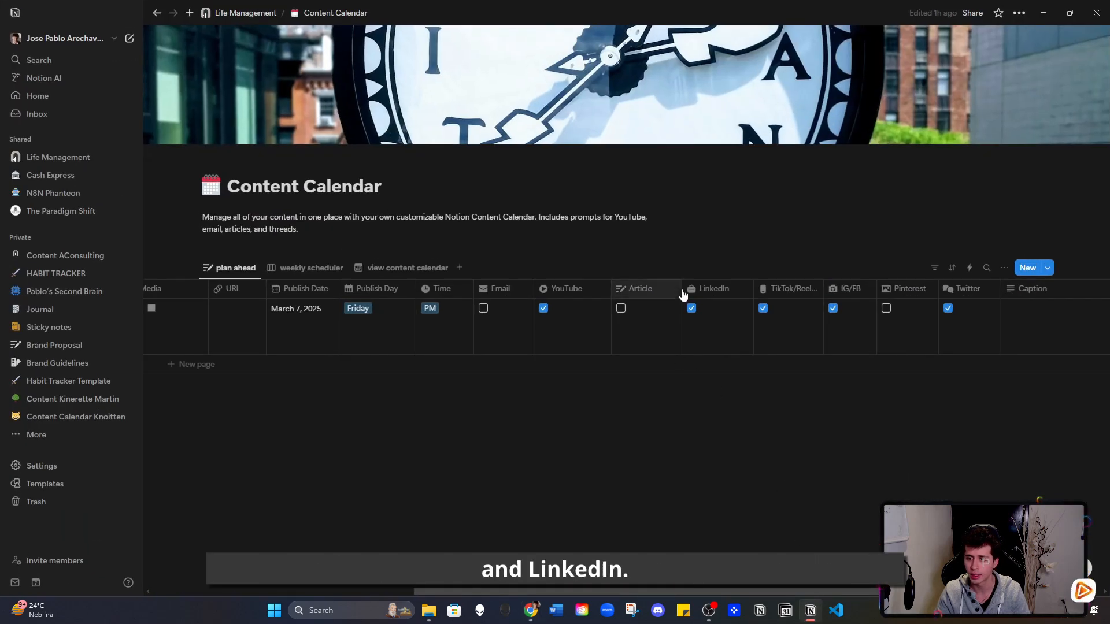
{"action": "key", "text": "alt+Tab"}
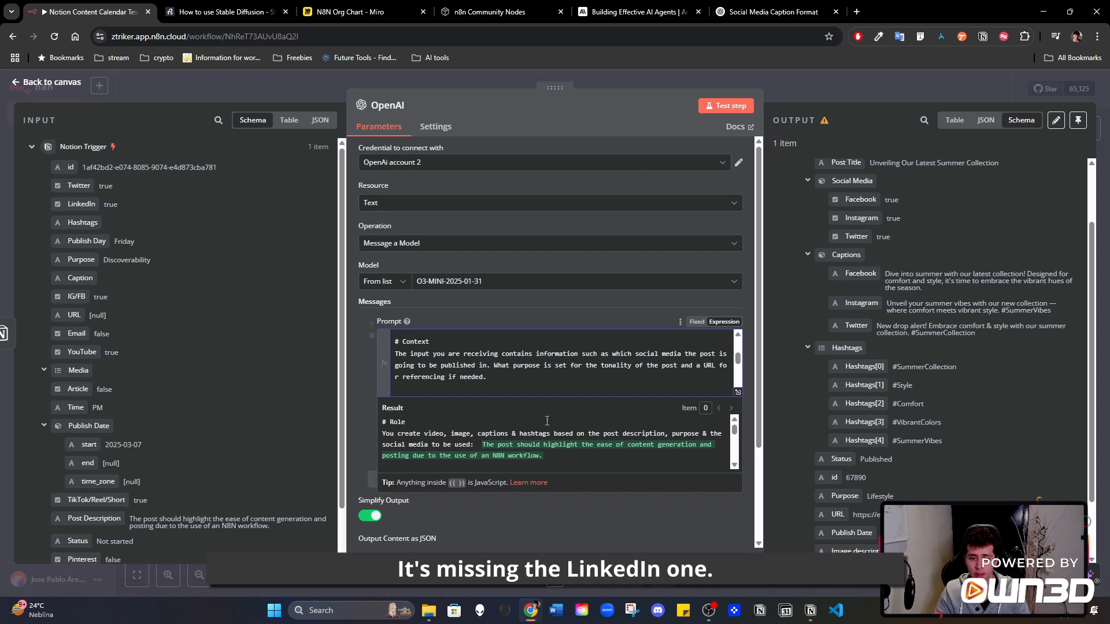
- Wrap "true" in {{ }} in the OpenAI prompt's Social Media line, test the step, check its output and return to the canvas
{"action": "scroll", "coordinate": [670, 369], "scroll_direction": "down", "scroll_amount": 5}
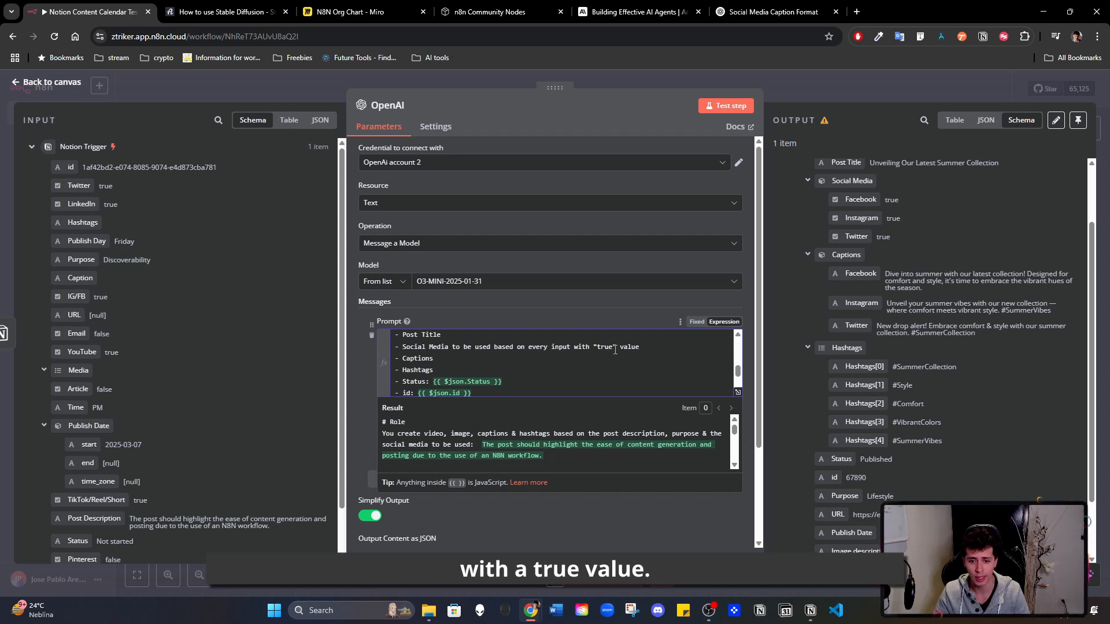
{"action": "type", "text": "{{"}
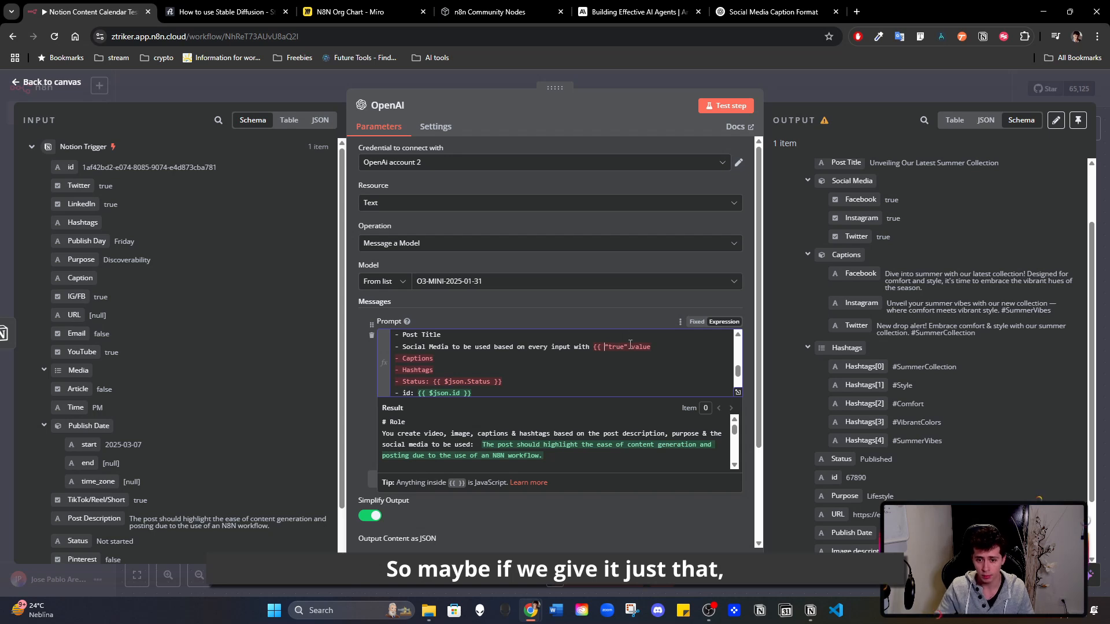
{"action": "left_click", "coordinate": [630, 345]}
{"action": "type", "text": "}}"}
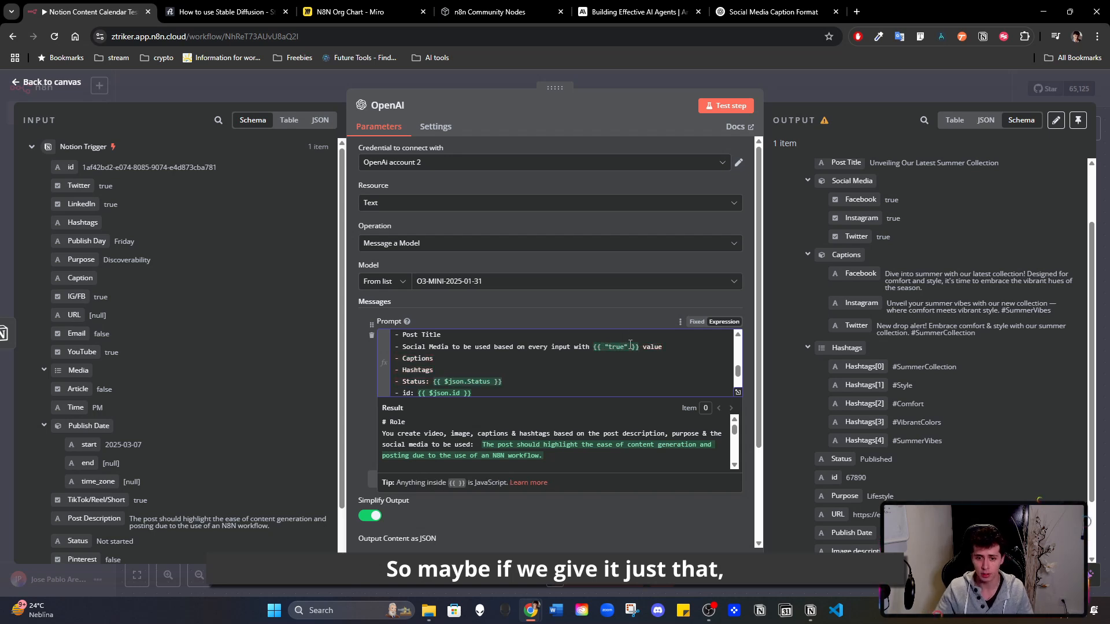
{"action": "left_click", "coordinate": [724, 110]}
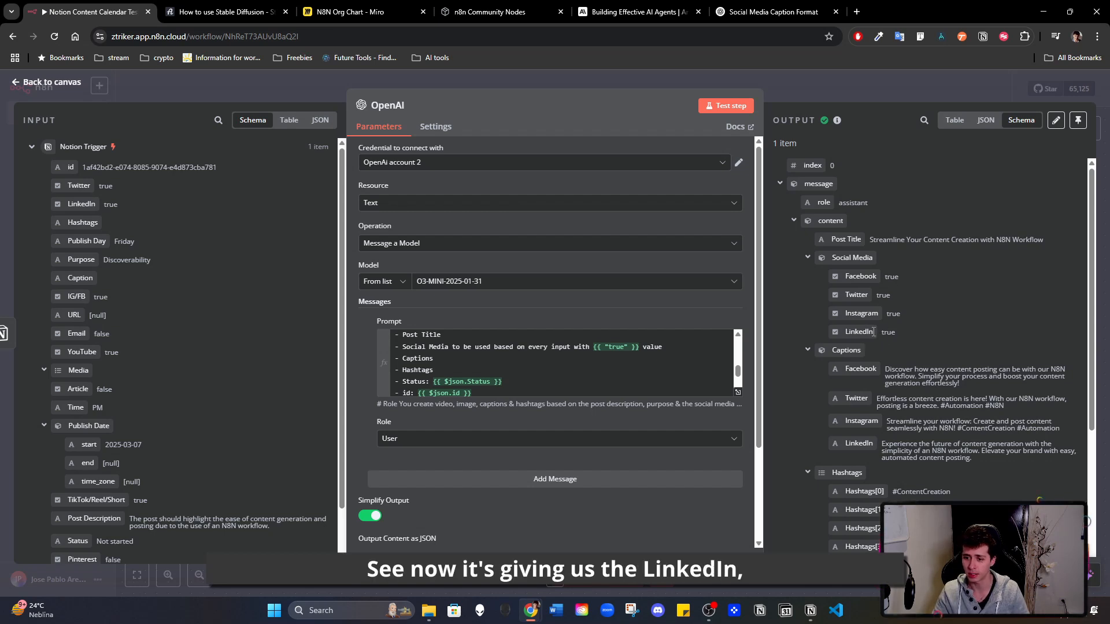
{"action": "scroll", "coordinate": [871, 347], "scroll_direction": "down", "scroll_amount": 2}
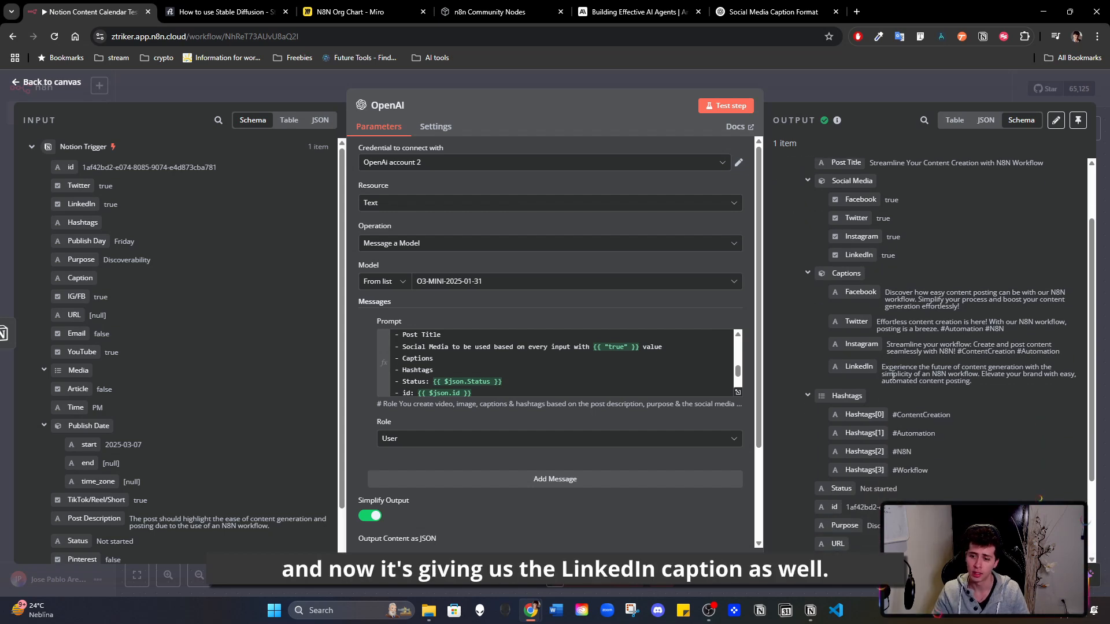
{"action": "scroll", "coordinate": [877, 373], "scroll_direction": "down", "scroll_amount": 2}
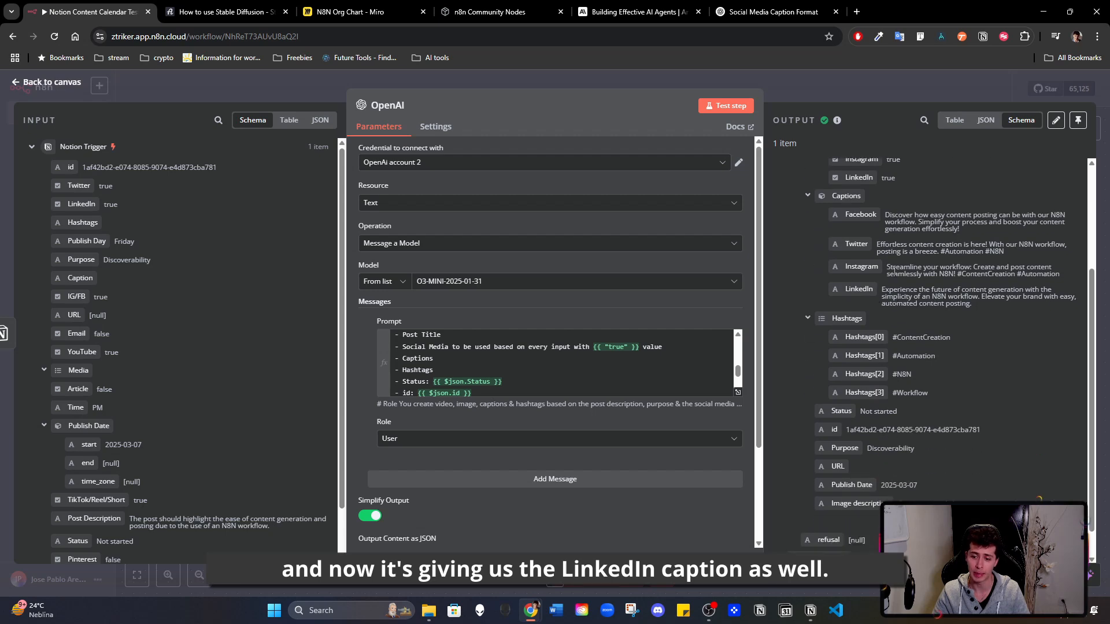
{"action": "scroll", "coordinate": [894, 271], "scroll_direction": "up", "scroll_amount": 4}
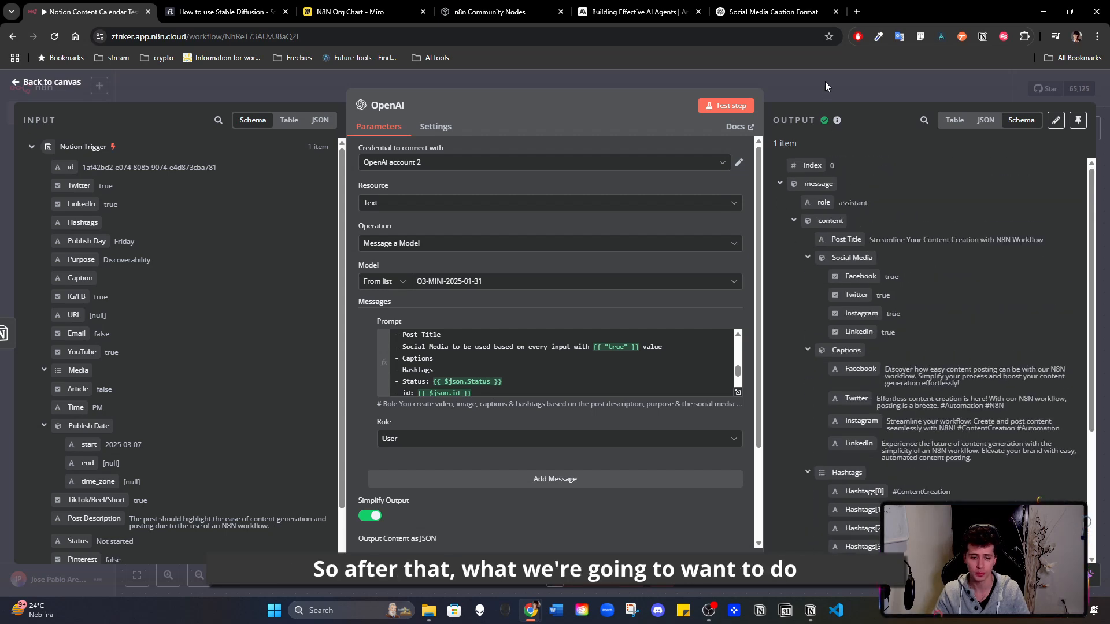
{"action": "left_click", "coordinate": [825, 85]}
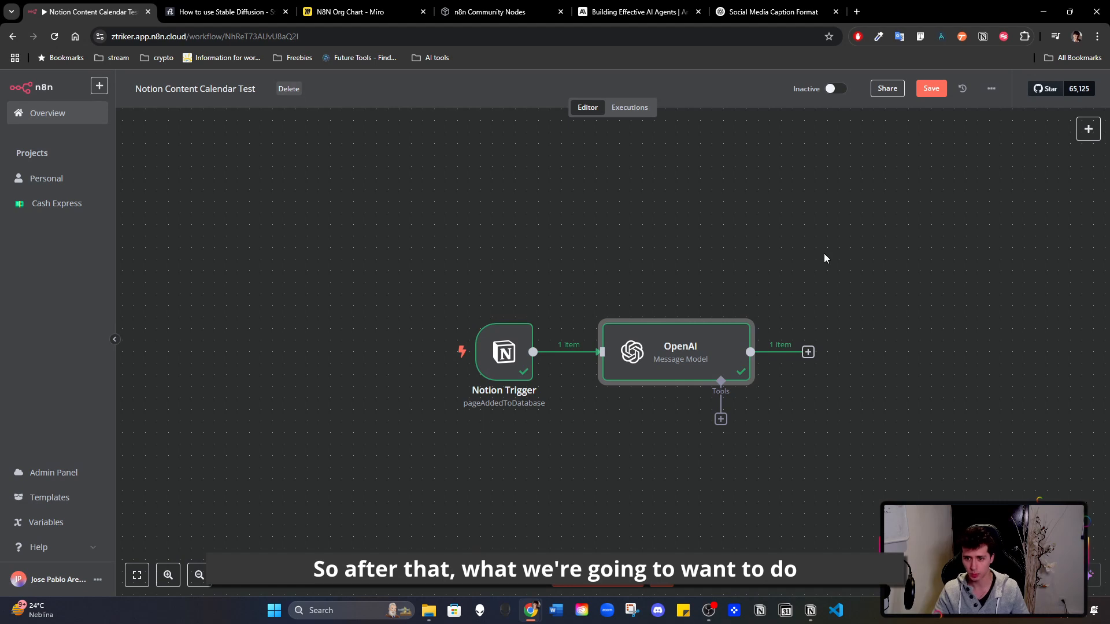
- Add an Aggregate node after the OpenAI node and execute the previous nodes to load its input data
{"action": "left_click_drag", "start_coordinate": [849, 242], "coordinate": [597, 242]}
{"action": "left_click", "coordinate": [556, 352]}
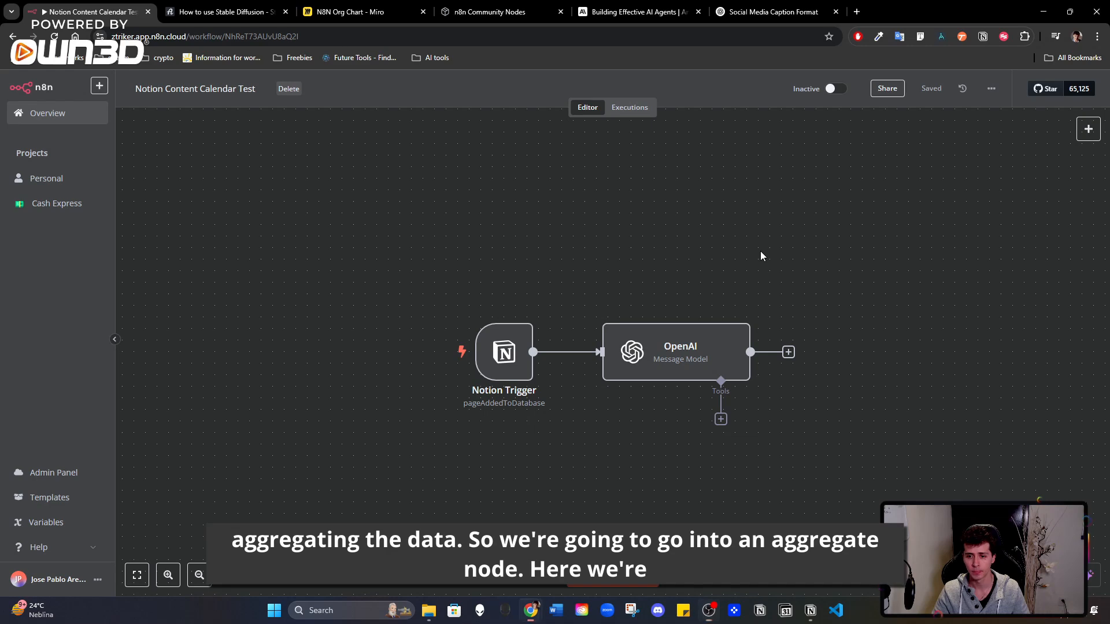
{"action": "left_click_drag", "start_coordinate": [764, 248], "coordinate": [601, 254]}
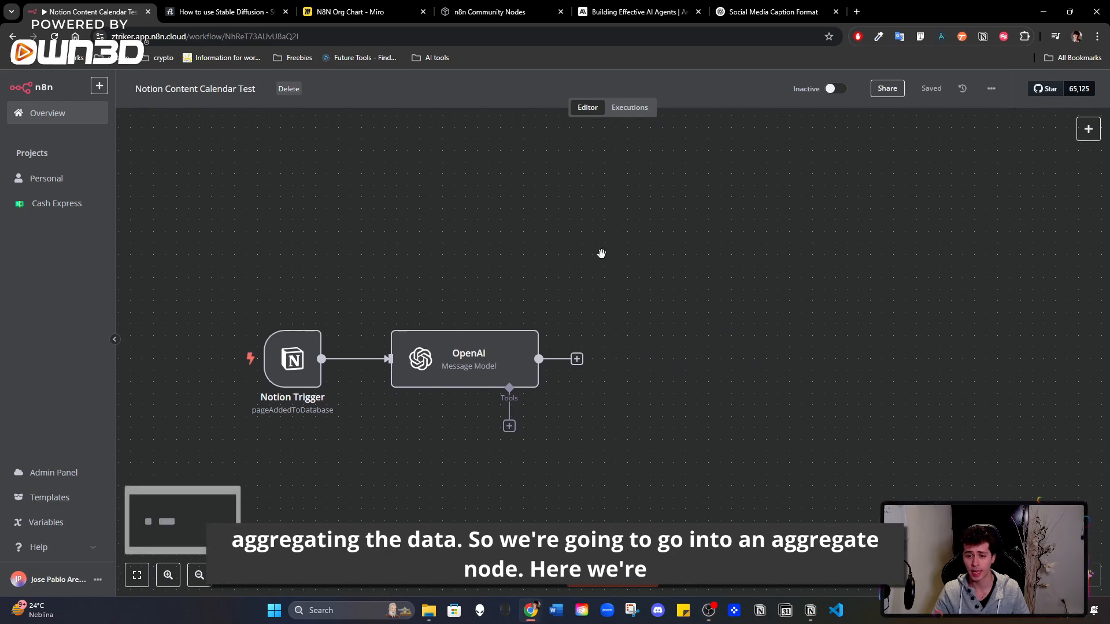
{"action": "left_click", "coordinate": [577, 359]}
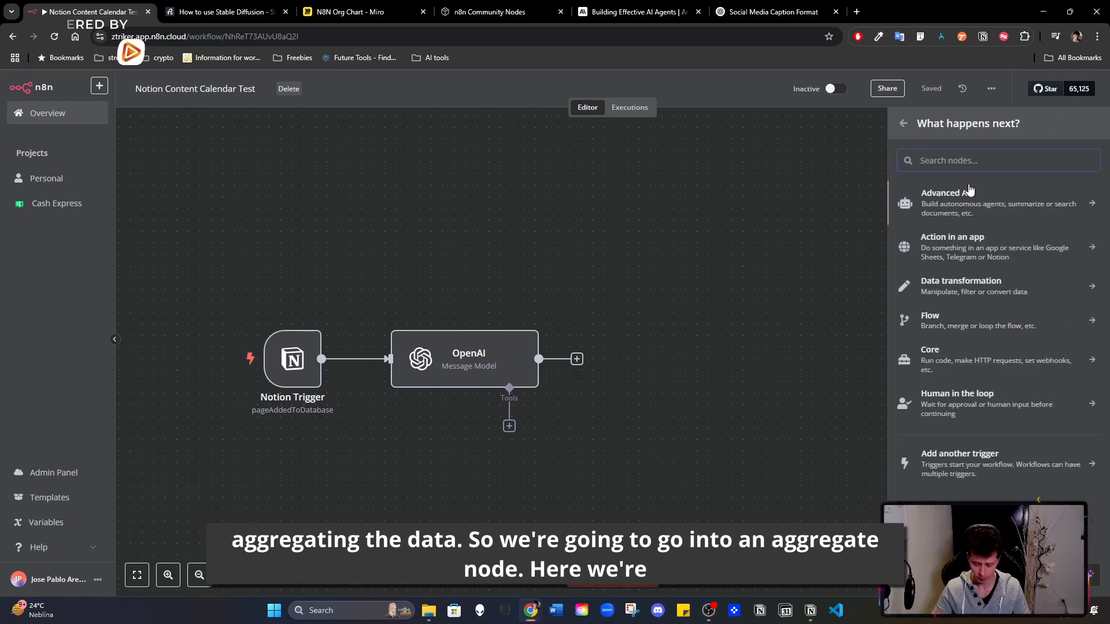
{"action": "type", "text": "agg"}
{"action": "left_click", "coordinate": [945, 202]}
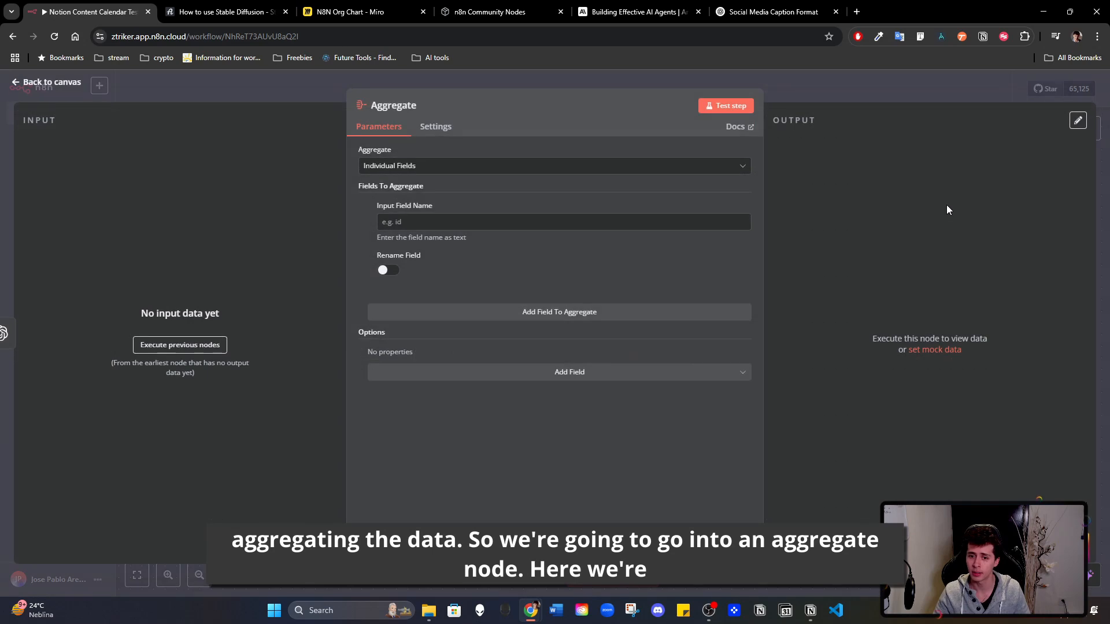
{"action": "left_click", "coordinate": [201, 345]}
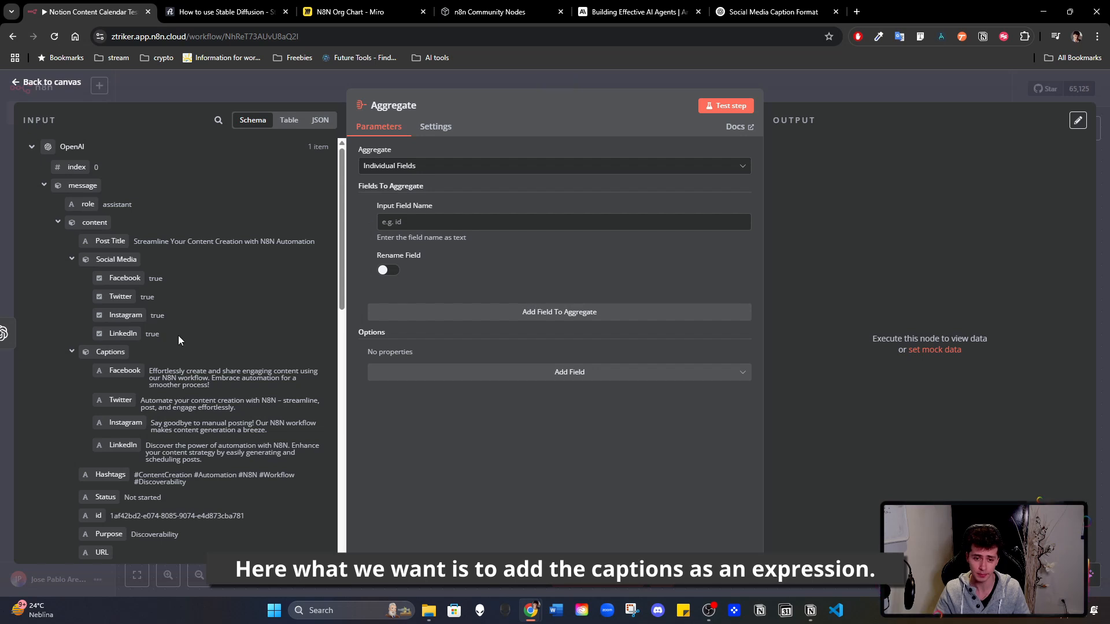
- Set the Aggregate node's Input Field Name to the expression {{ $json.message.content.Captions }} and check its result
{"action": "left_click_drag", "start_coordinate": [99, 351], "coordinate": [416, 222]}
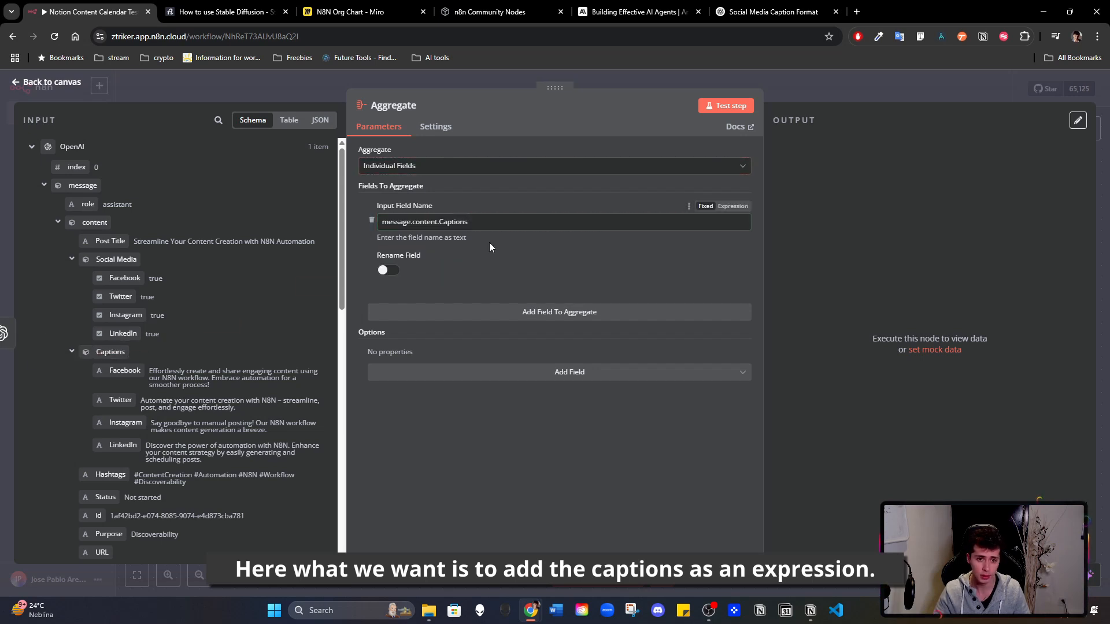
{"action": "left_click", "coordinate": [733, 206]}
{"action": "left_click_drag", "start_coordinate": [488, 222], "coordinate": [290, 234]}
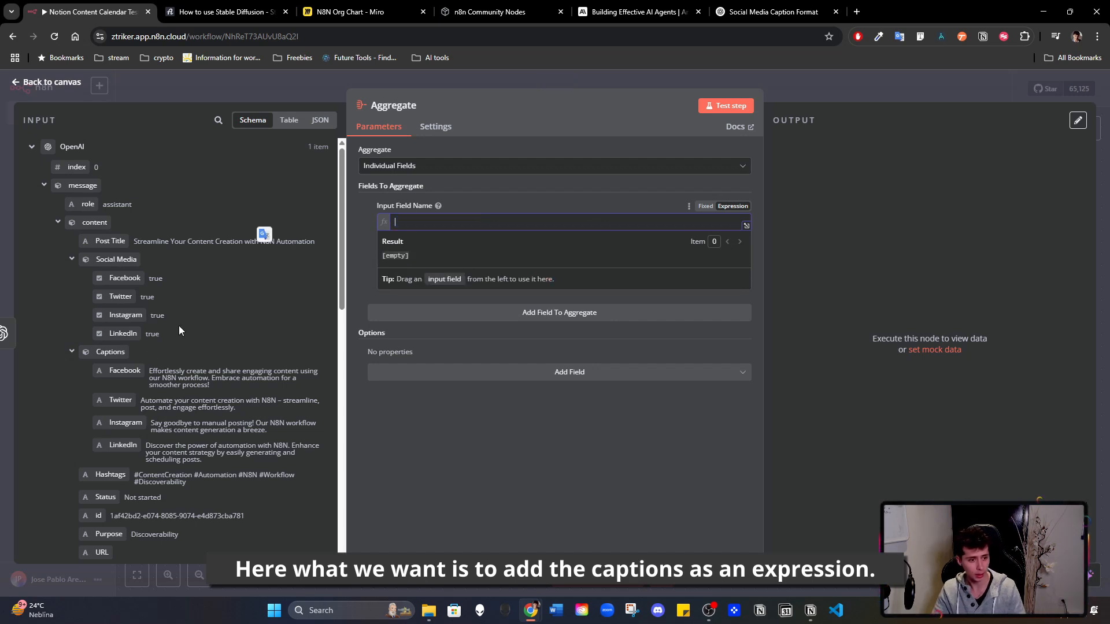
{"action": "left_click_drag", "start_coordinate": [110, 352], "coordinate": [466, 224]}
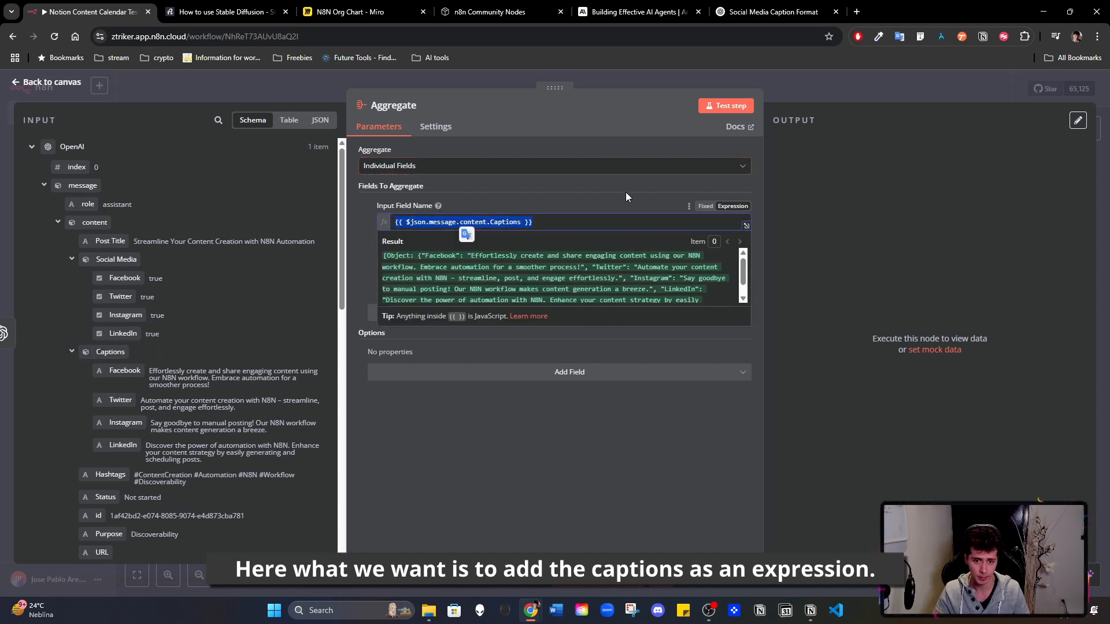
{"action": "left_click", "coordinate": [605, 194]}
{"action": "left_click", "coordinate": [488, 222]}
{"action": "scroll", "coordinate": [491, 274], "scroll_direction": "down", "scroll_amount": 1}
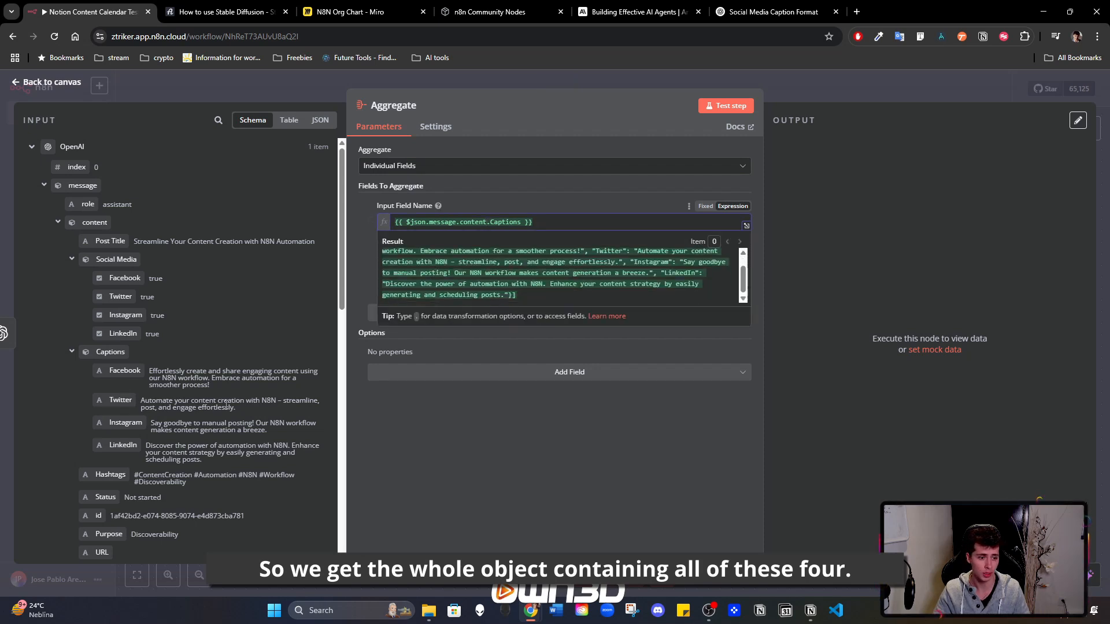
{"action": "left_click", "coordinate": [547, 187]}
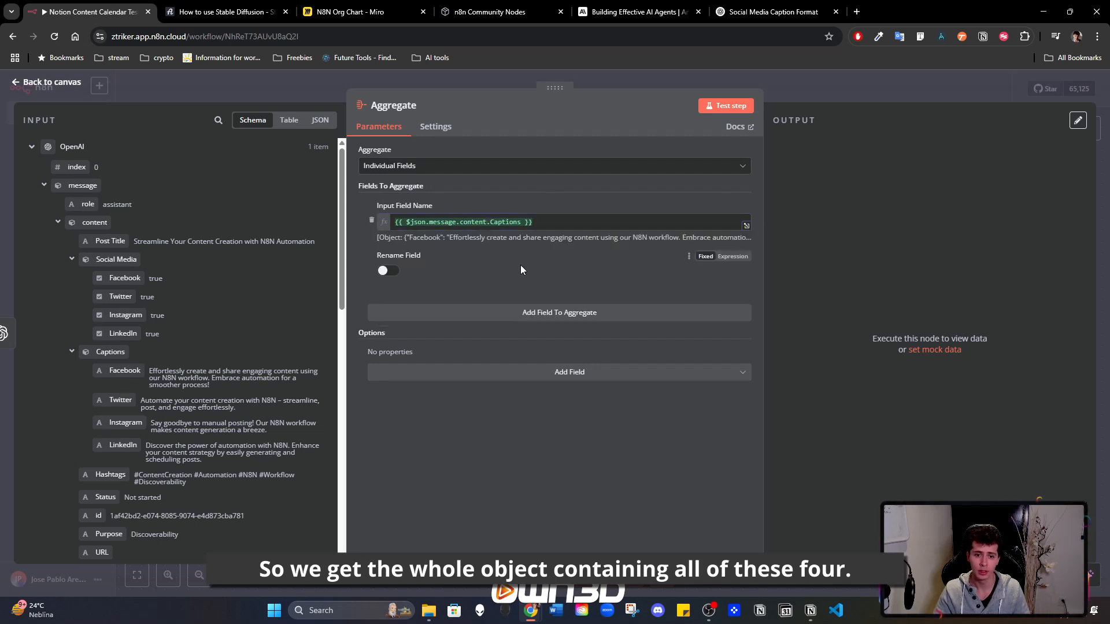
{"action": "left_click", "coordinate": [549, 313]}
{"action": "scroll", "coordinate": [255, 315], "scroll_direction": "down", "scroll_amount": 3}
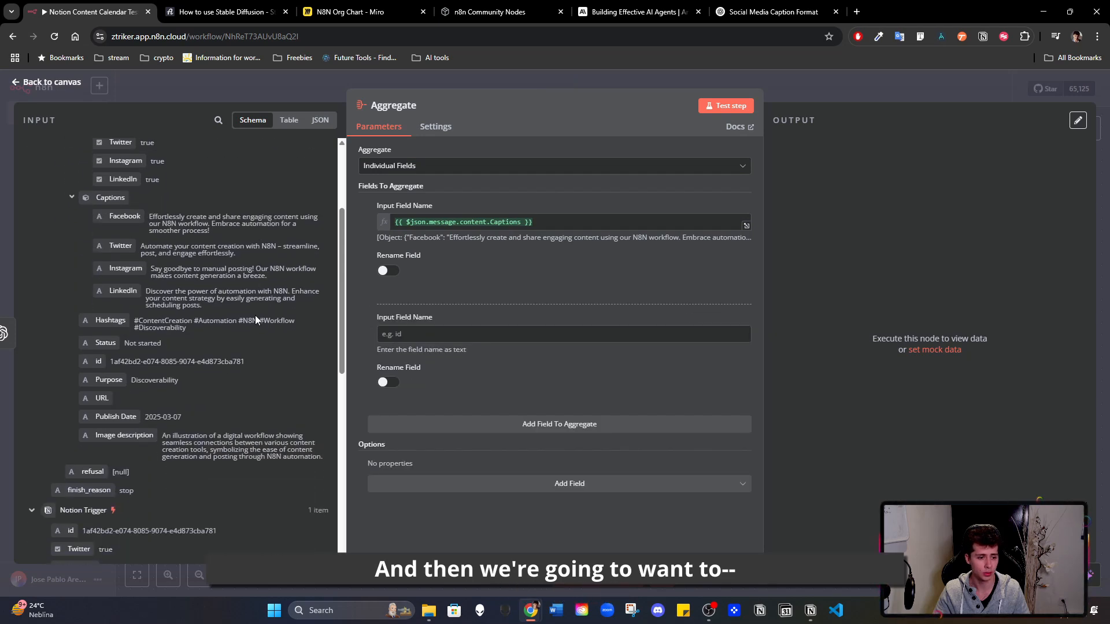
{"action": "scroll", "coordinate": [226, 322], "scroll_direction": "down", "scroll_amount": 5}
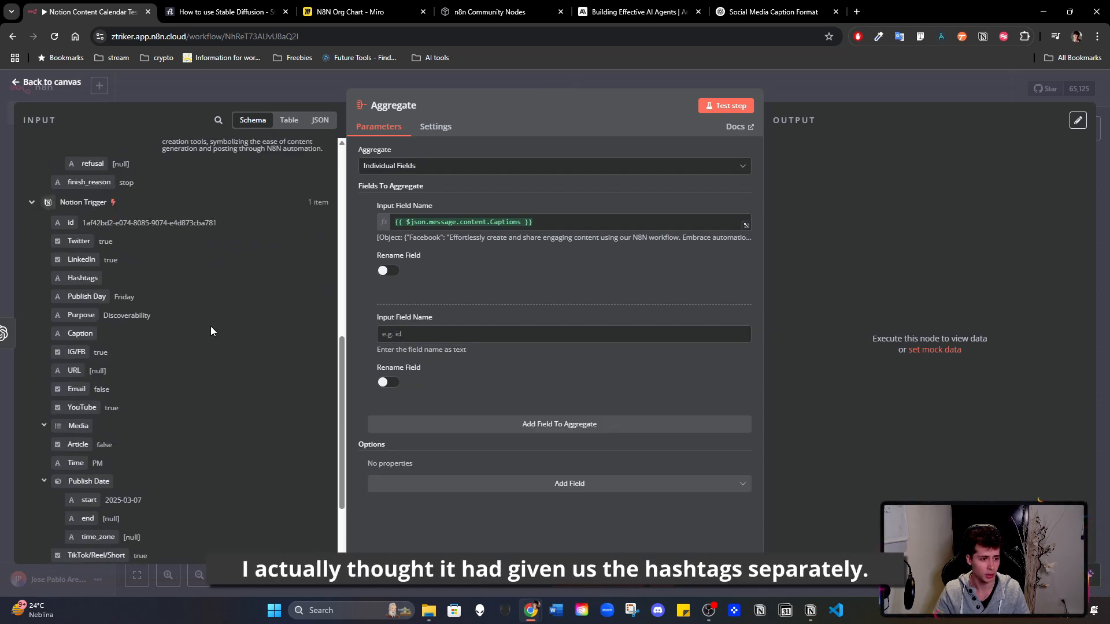
{"action": "scroll", "coordinate": [120, 327], "scroll_direction": "down", "scroll_amount": 2}
{"action": "scroll", "coordinate": [120, 328], "scroll_direction": "up", "scroll_amount": 6}
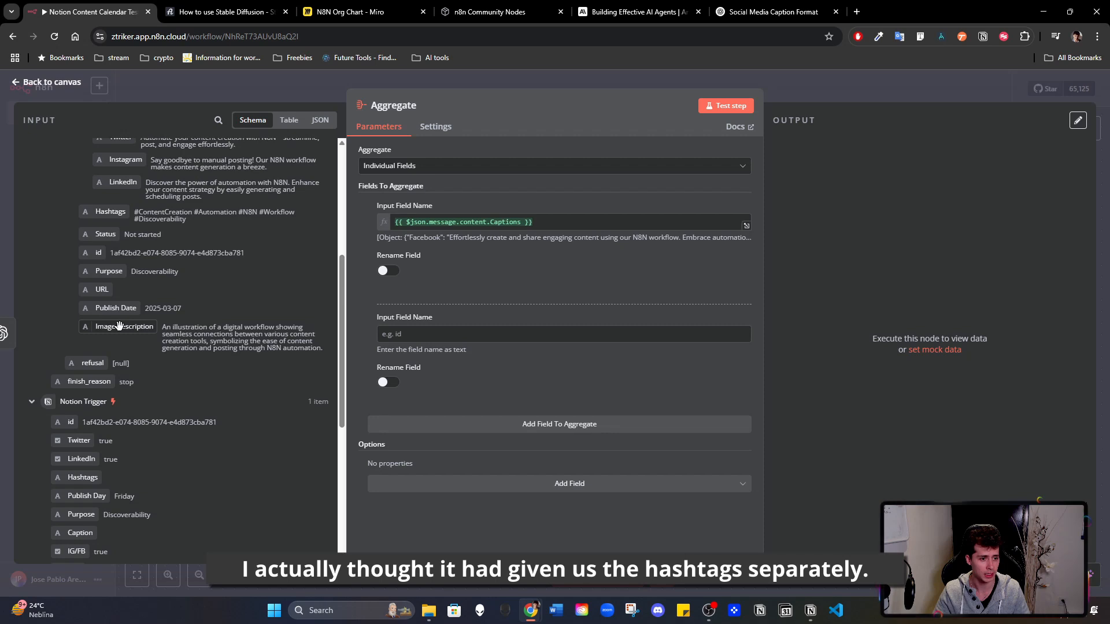
{"action": "scroll", "coordinate": [133, 306], "scroll_direction": "up", "scroll_amount": 2}
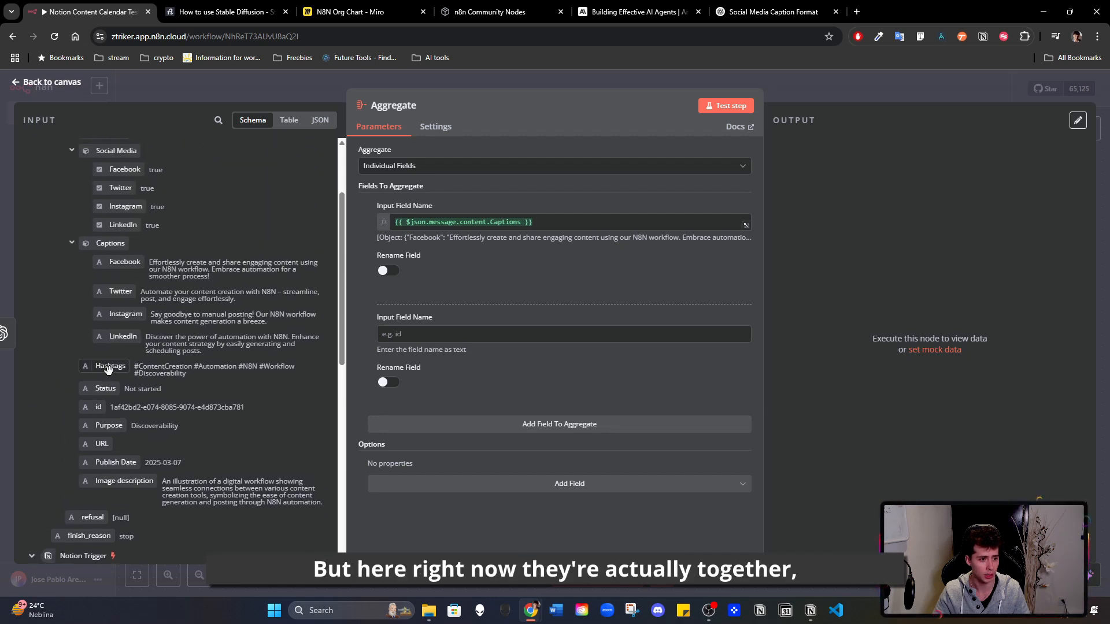
{"action": "scroll", "coordinate": [108, 369], "scroll_direction": "up", "scroll_amount": 2}
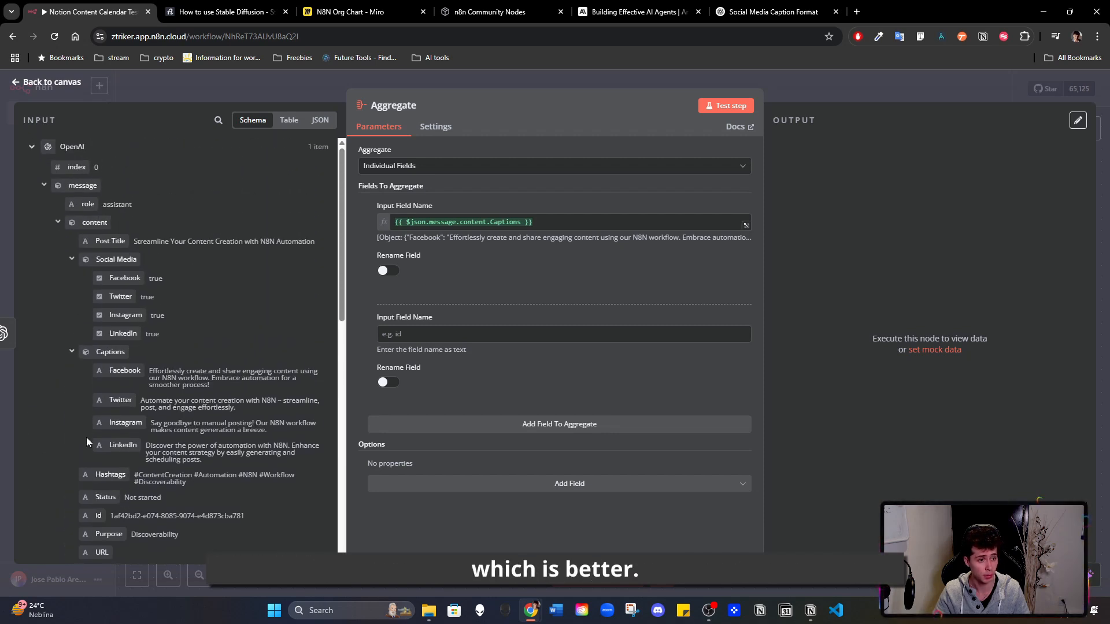
{"action": "left_click", "coordinate": [371, 330]}
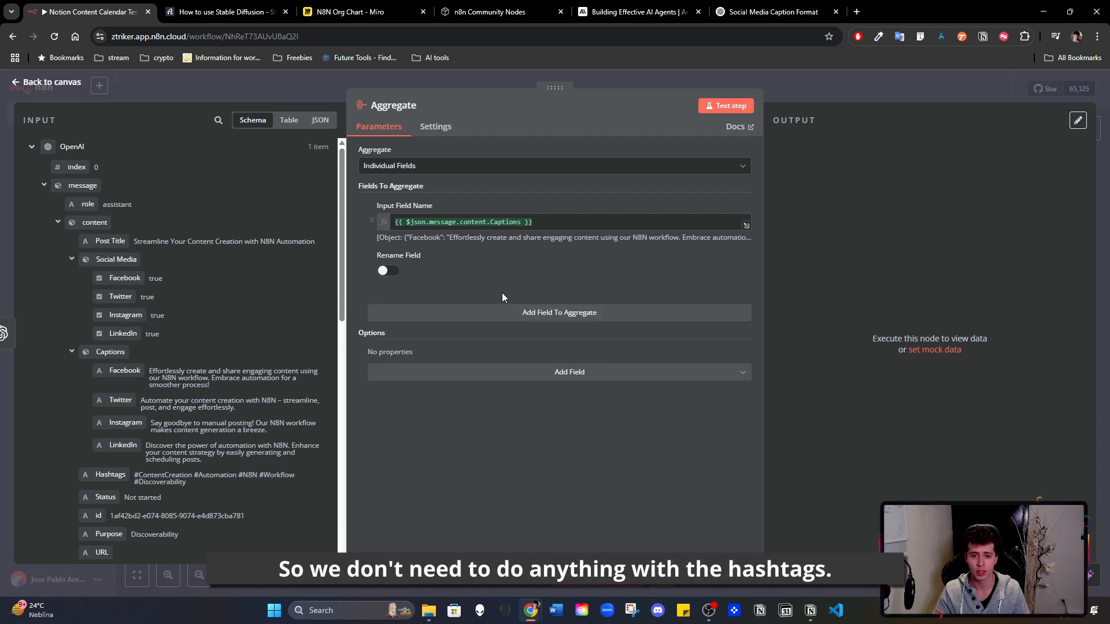
- Return to the canvas and add a sticky note above the Notion Trigger with the heading "Database Update (New Idea)"
{"action": "left_click", "coordinate": [850, 84]}
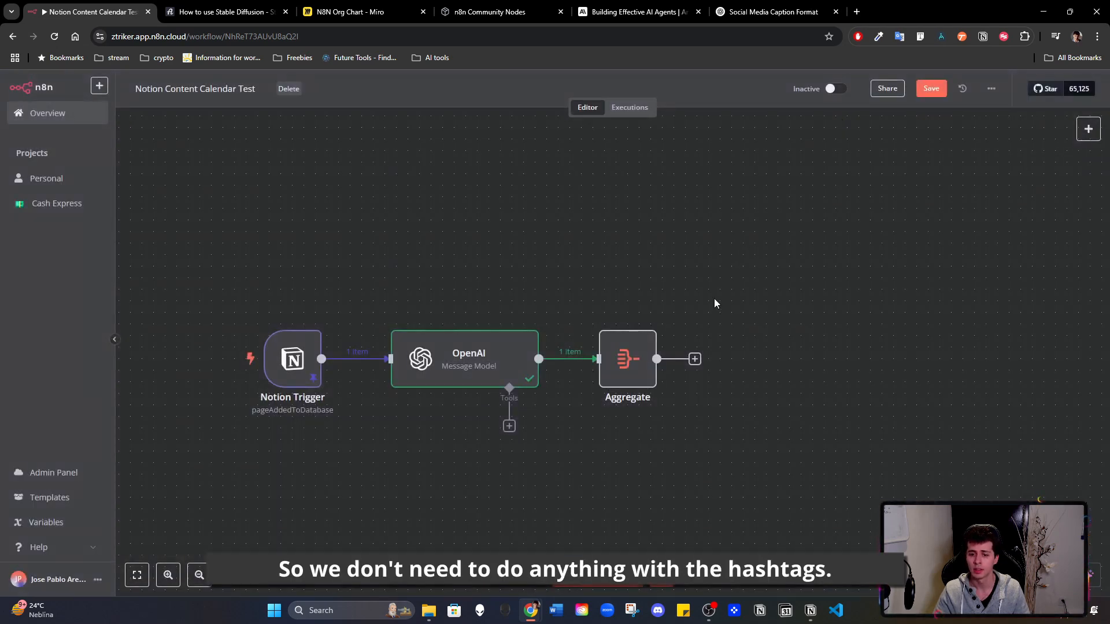
{"action": "left_click_drag", "start_coordinate": [762, 285], "coordinate": [865, 274]}
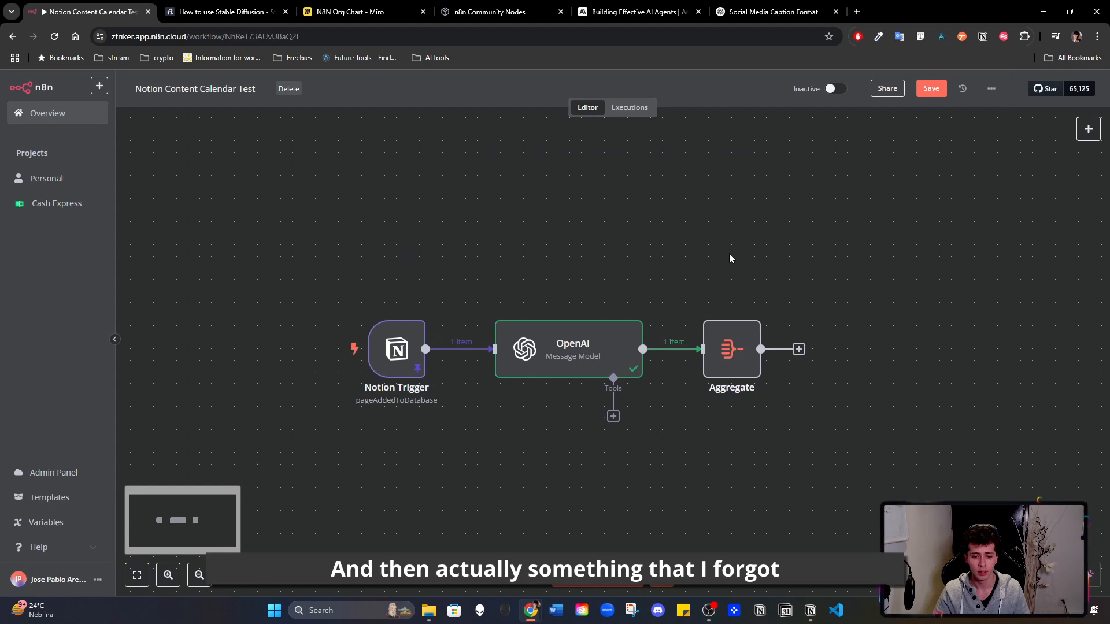
{"action": "right_click", "coordinate": [320, 222]}
{"action": "left_click", "coordinate": [346, 255]}
{"action": "left_click_drag", "start_coordinate": [542, 245], "coordinate": [440, 245]}
{"action": "double_click", "coordinate": [431, 245]}
{"action": "left_click_drag", "start_coordinate": [454, 296], "coordinate": [373, 239]}
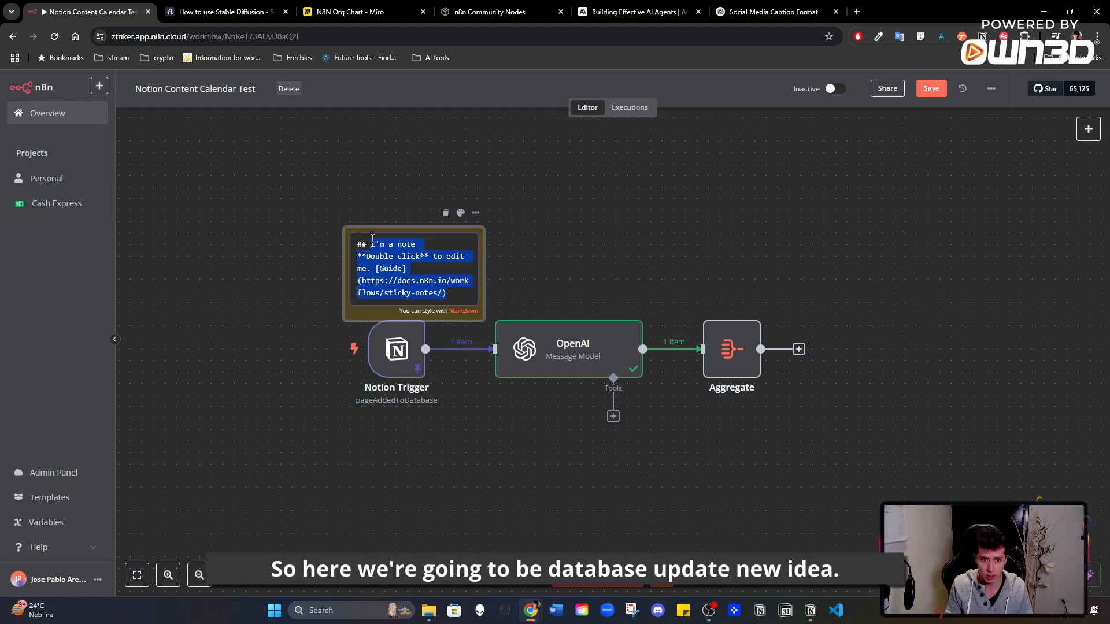
{"action": "type", "text": "Da"}
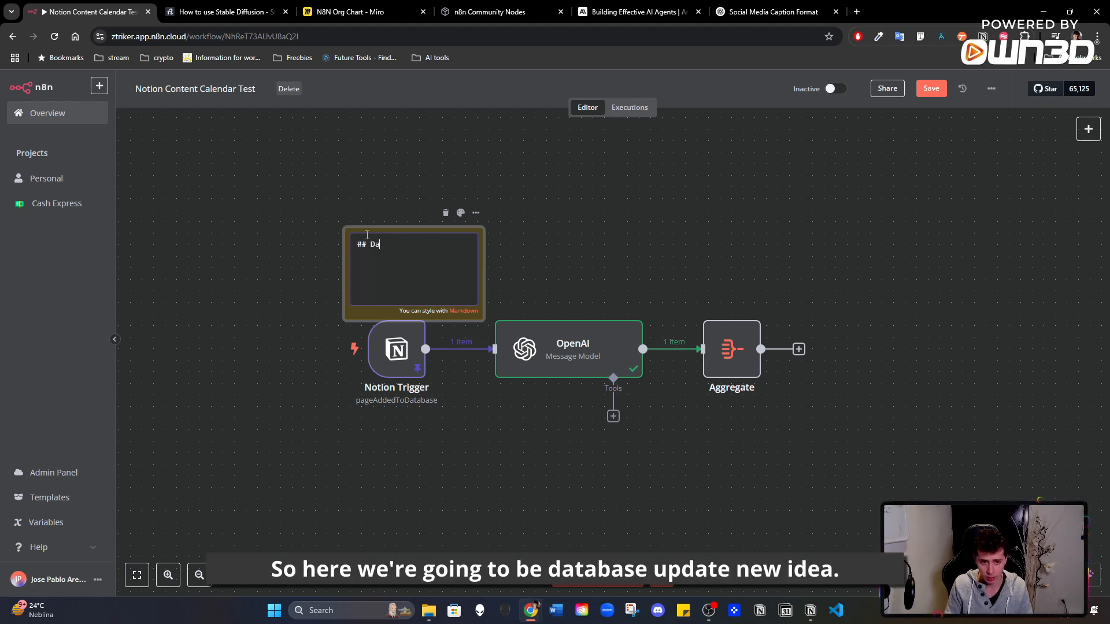
{"action": "type", "text": "tabase Update (New Idea)"}
{"action": "left_click", "coordinate": [332, 235]}
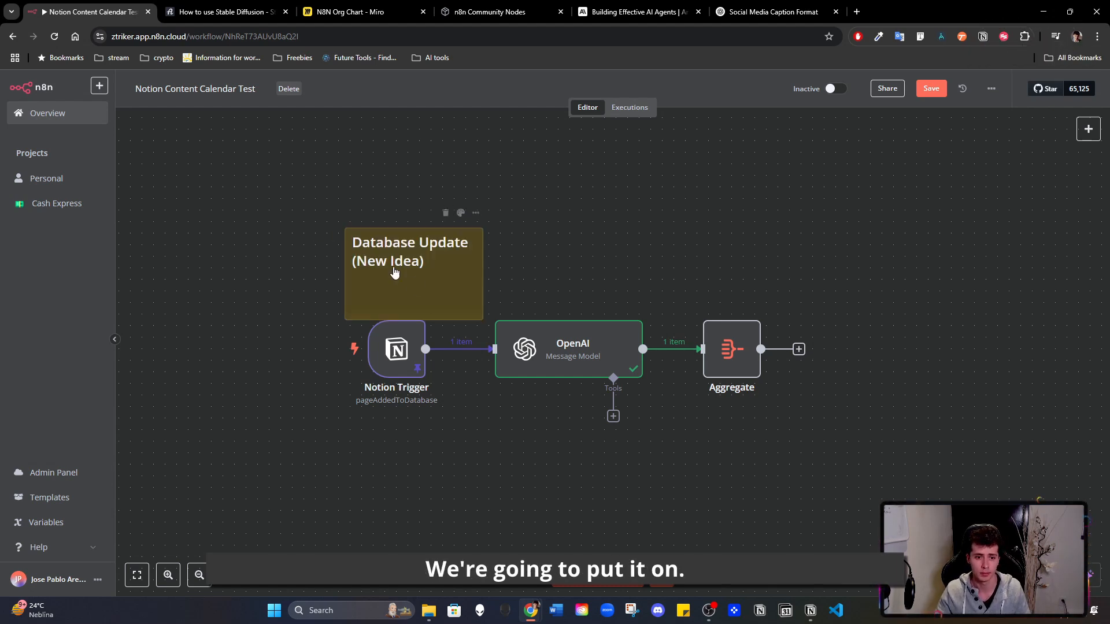
- Color the sticky note gray, then shorten it and position it just above the Notion Trigger
{"action": "left_click", "coordinate": [461, 212]}
{"action": "left_click", "coordinate": [492, 190]}
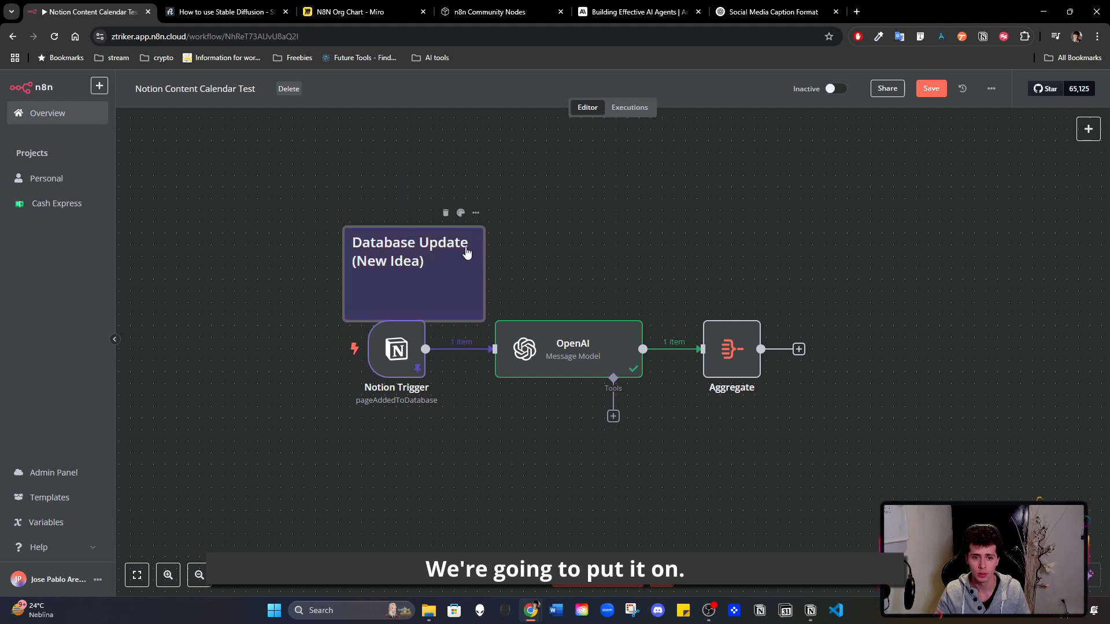
{"action": "left_click", "coordinate": [461, 214]}
{"action": "left_click", "coordinate": [511, 196]}
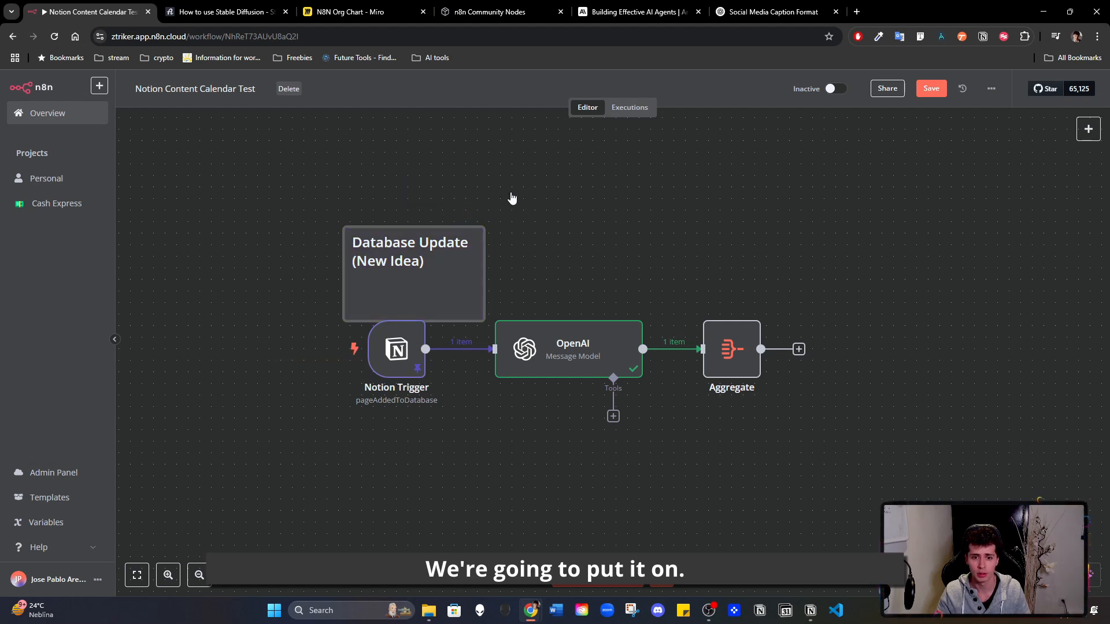
{"action": "left_click_drag", "start_coordinate": [453, 286], "coordinate": [419, 263]}
{"action": "left_click_drag", "start_coordinate": [411, 297], "coordinate": [448, 271]}
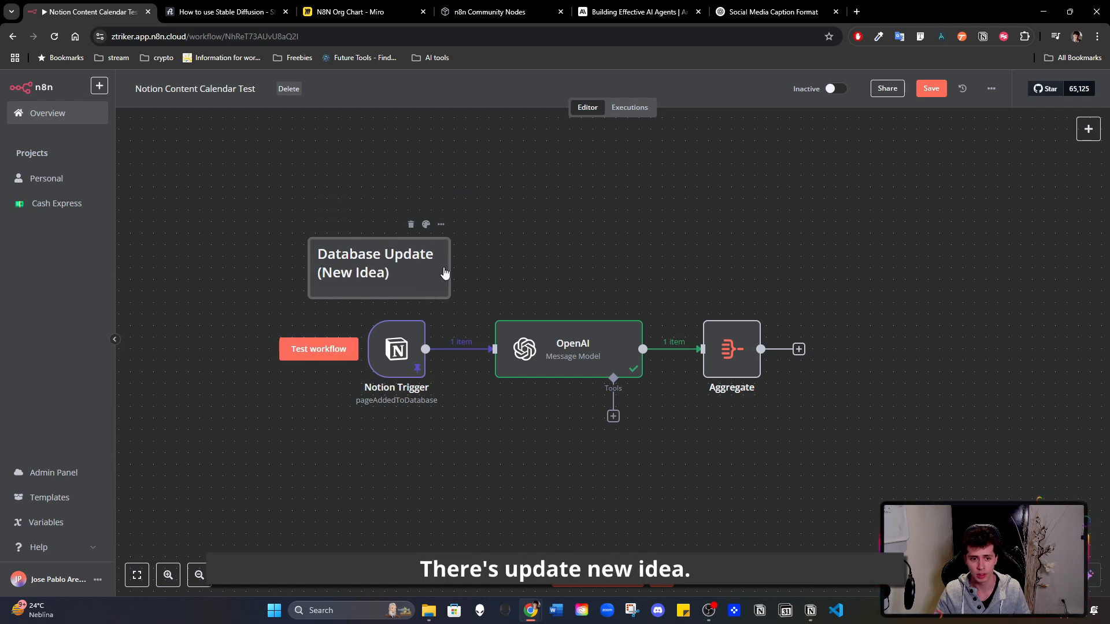
- Rename the OpenAI node to "Get Data"
{"action": "double_click", "coordinate": [534, 338]}
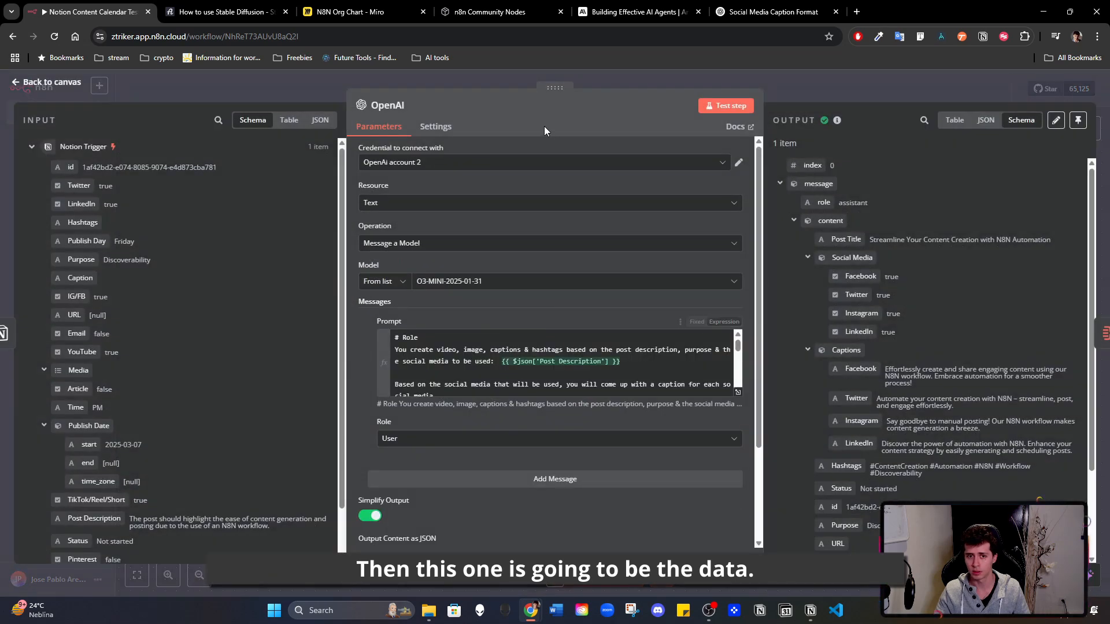
{"action": "left_click", "coordinate": [412, 106]}
{"action": "type", "text": "Get Data"}
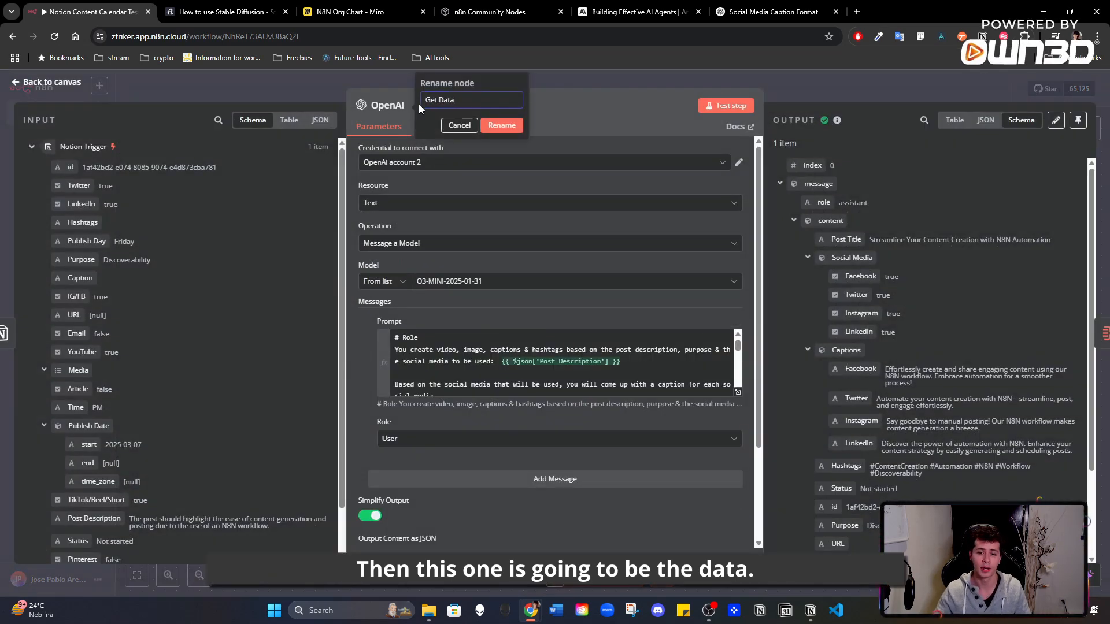
{"action": "left_click", "coordinate": [518, 127]}
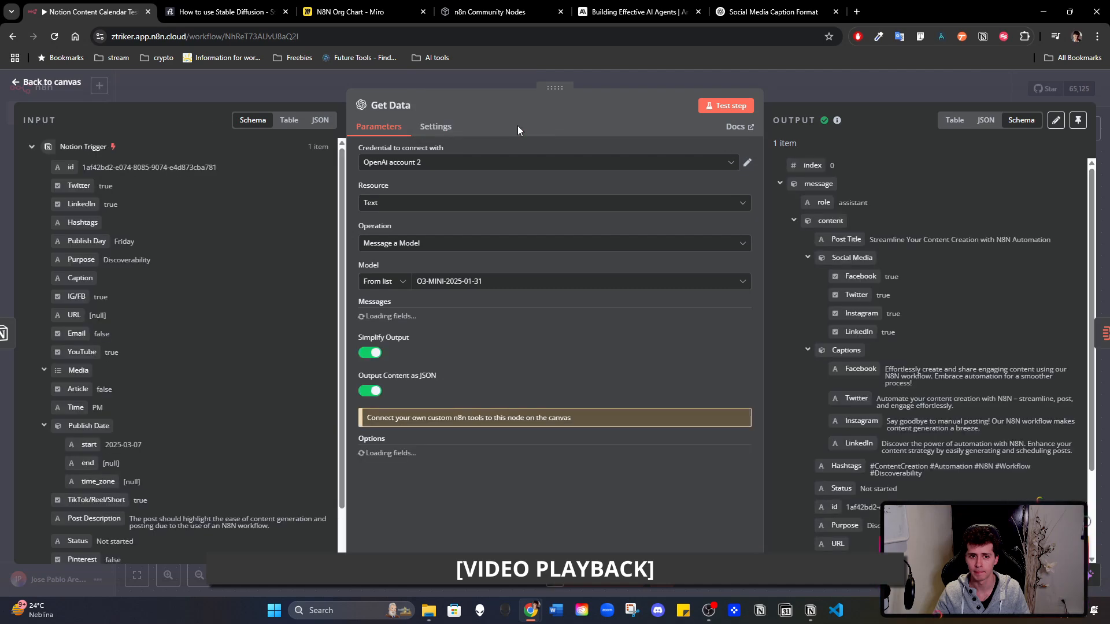
- Review the Get Data node's prompt, JSON output setting and generated fields, and return to the canvas
{"action": "scroll", "coordinate": [528, 346], "scroll_direction": "down", "scroll_amount": 5}
{"action": "scroll", "coordinate": [528, 346], "scroll_direction": "down", "scroll_amount": 5}
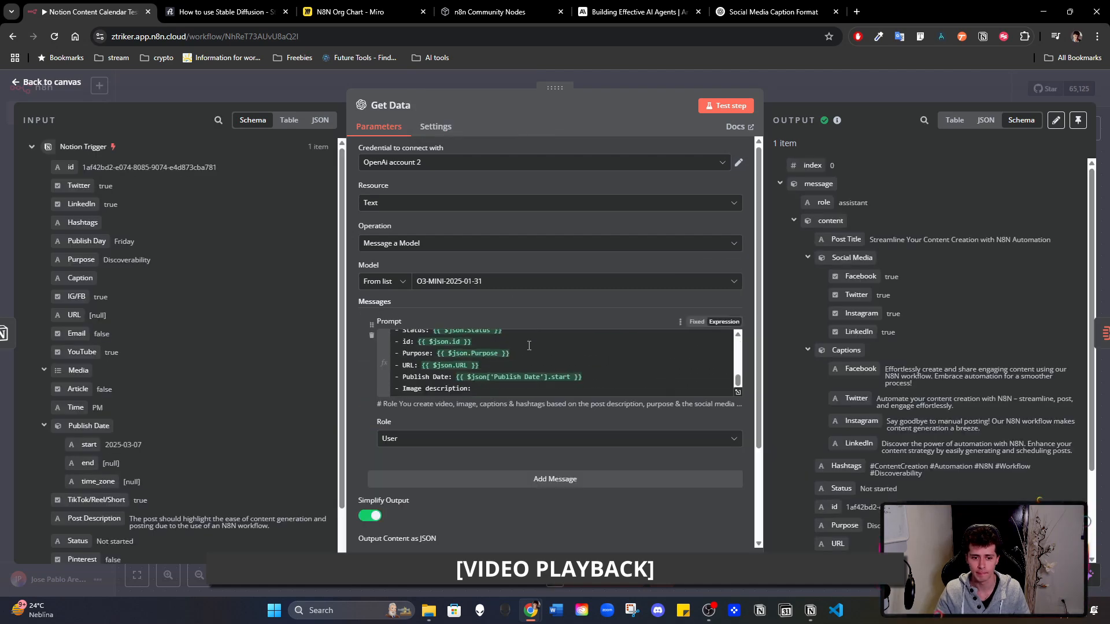
{"action": "scroll", "coordinate": [984, 348], "scroll_direction": "down", "scroll_amount": 3}
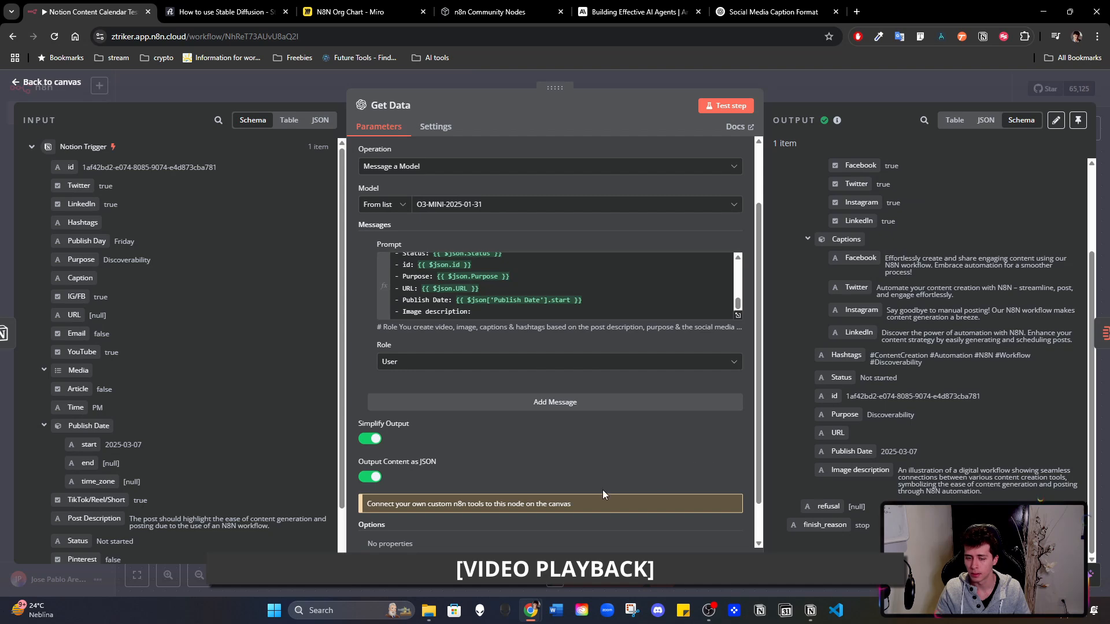
{"action": "left_click", "coordinate": [817, 88]}
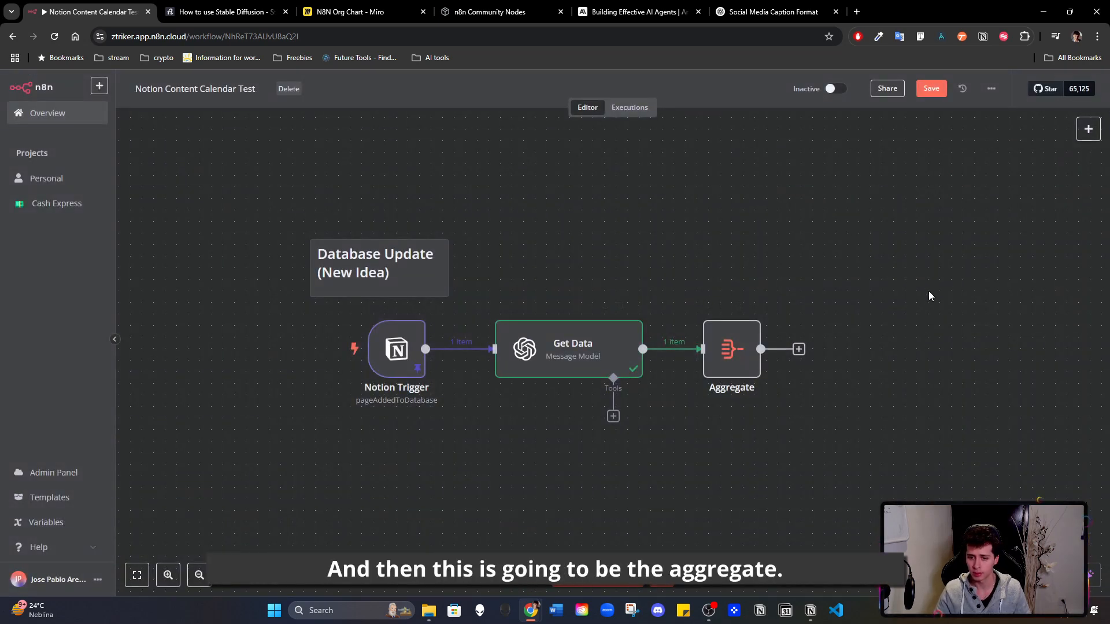
- Add a Code node after the Aggregate node and return to the canvas
{"action": "left_click_drag", "start_coordinate": [928, 290], "coordinate": [770, 274]}
{"action": "left_click", "coordinate": [629, 335]}
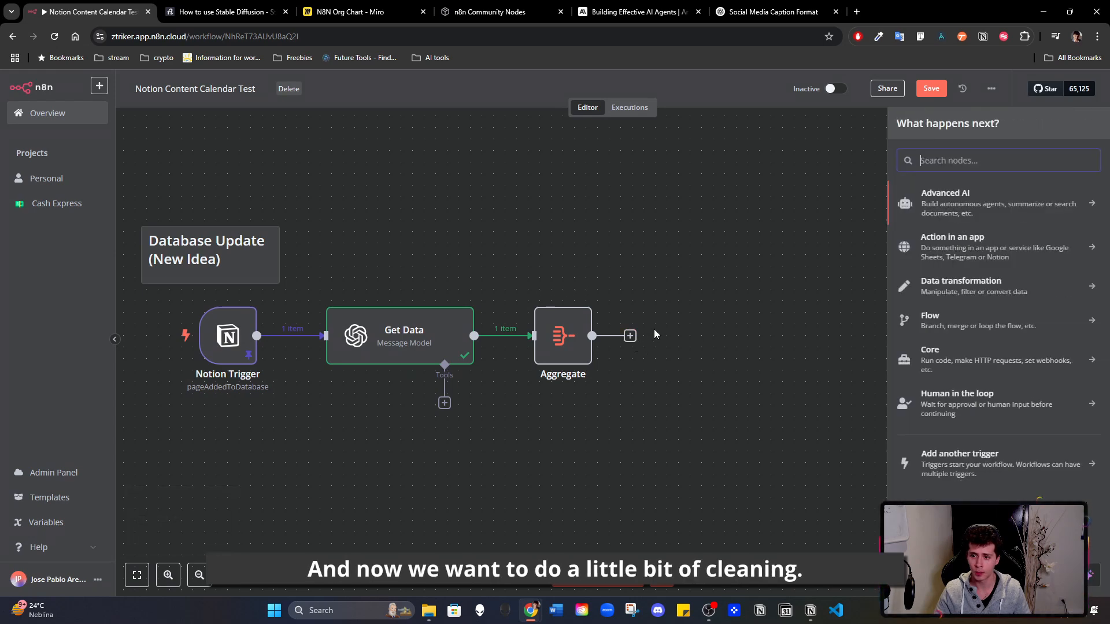
{"action": "type", "text": "code"}
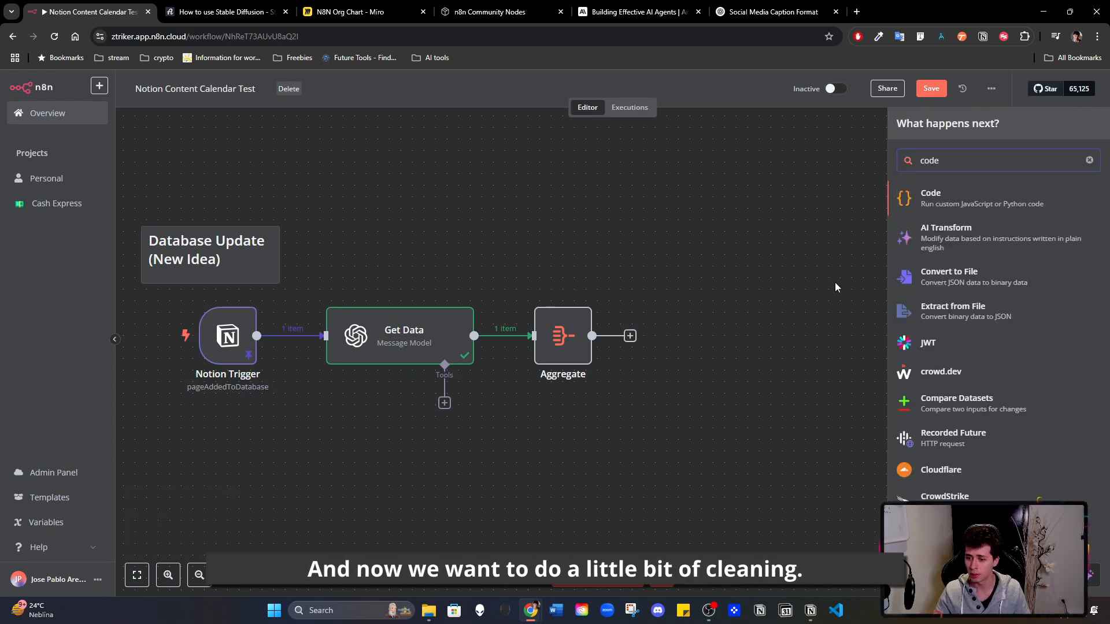
{"action": "left_click", "coordinate": [972, 198]}
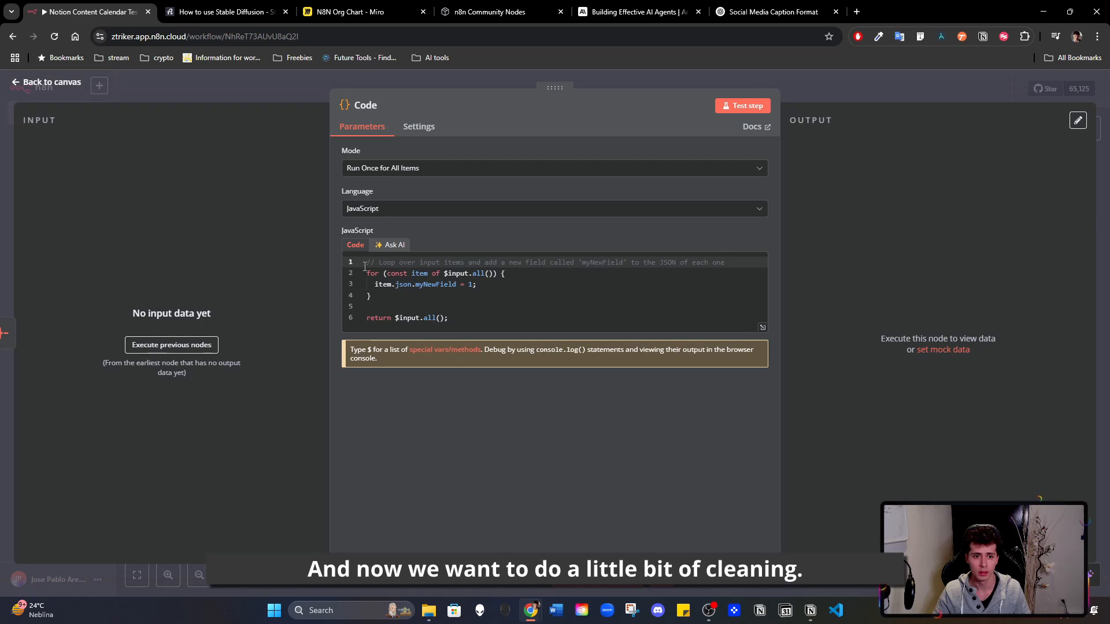
{"action": "left_click", "coordinate": [812, 81]}
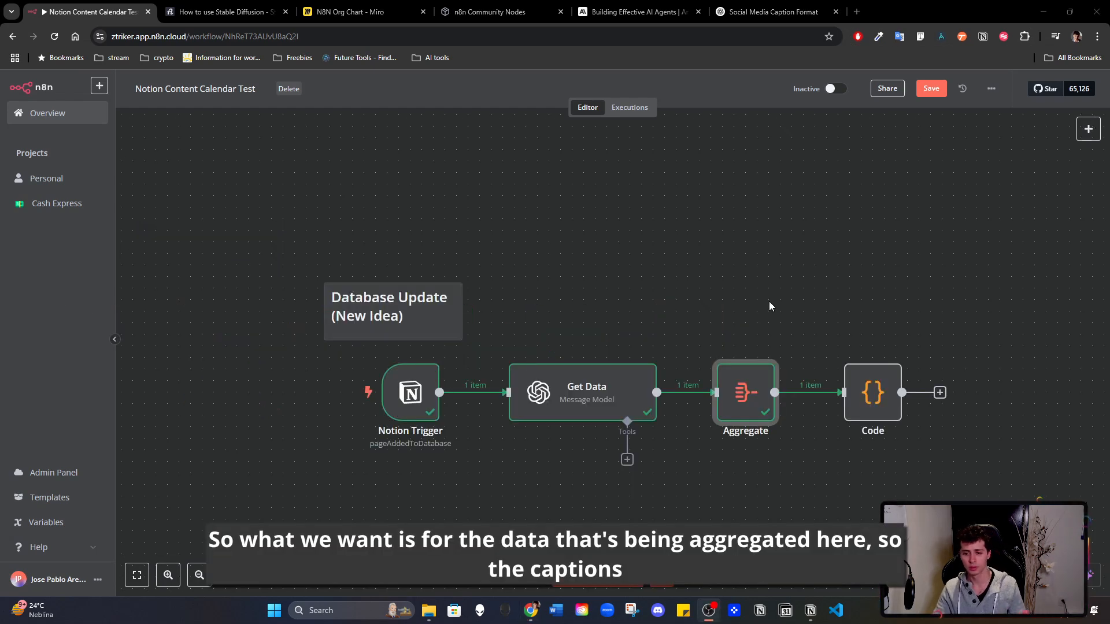
- Examine how the Aggregate node structures the captions for each platform, and open the Code node
{"action": "double_click", "coordinate": [746, 393]}
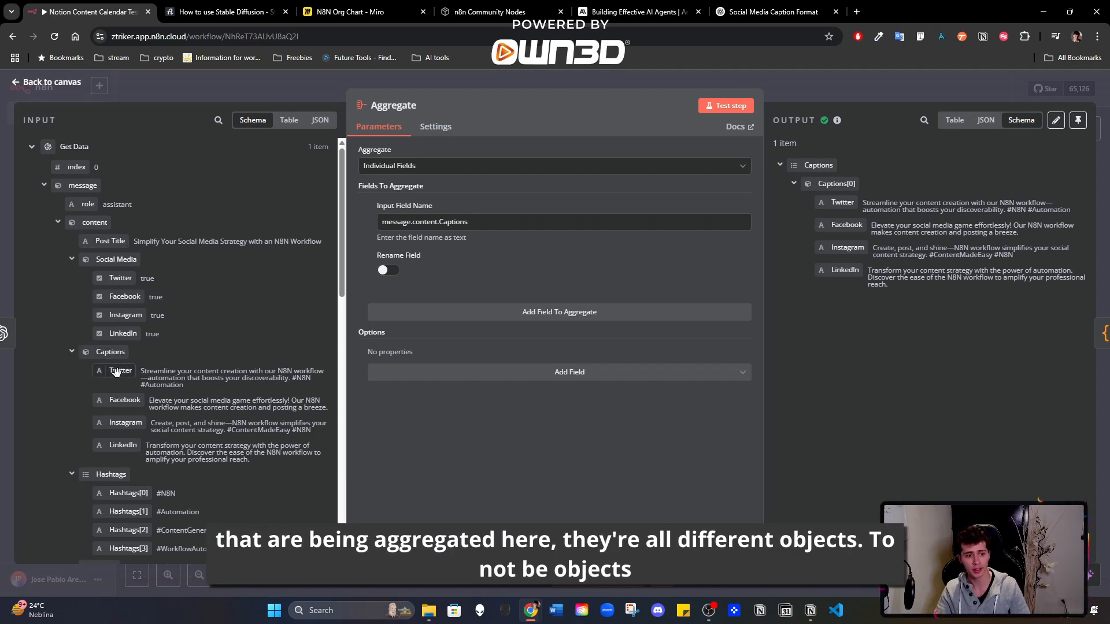
{"action": "scroll", "coordinate": [117, 366], "scroll_direction": "down", "scroll_amount": 2}
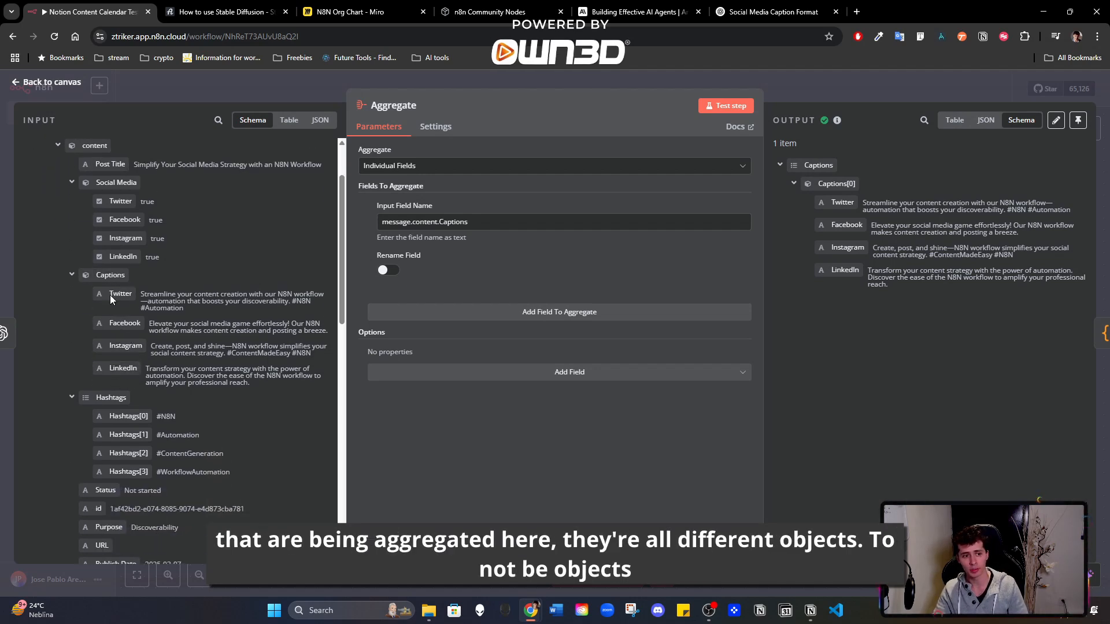
{"action": "left_click", "coordinate": [945, 82]}
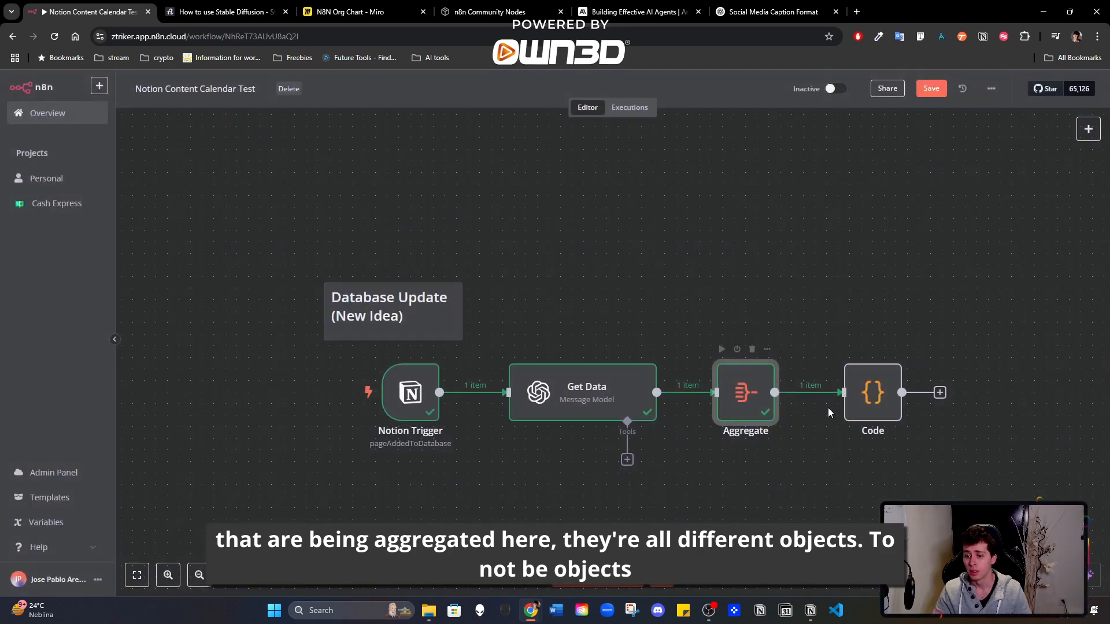
{"action": "double_click", "coordinate": [872, 393]}
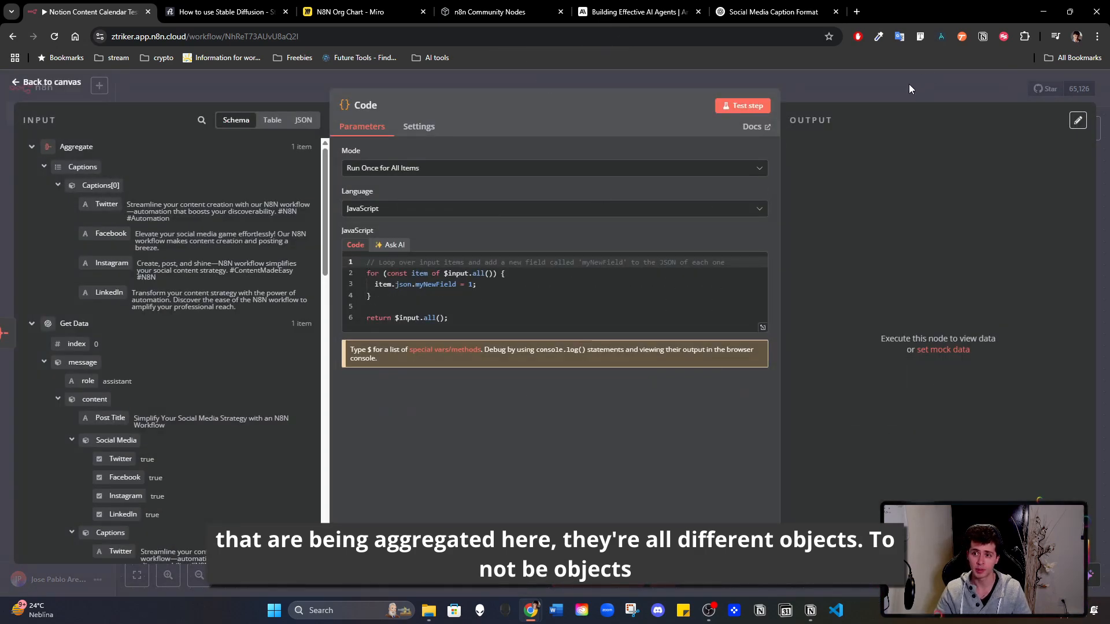
- Switch to Notion, rename the "AI Posts" database to "AI Generated Posts", check its Caption column, and return to n8n
{"action": "left_click", "coordinate": [811, 611]}
{"action": "left_click", "coordinate": [245, 13]}
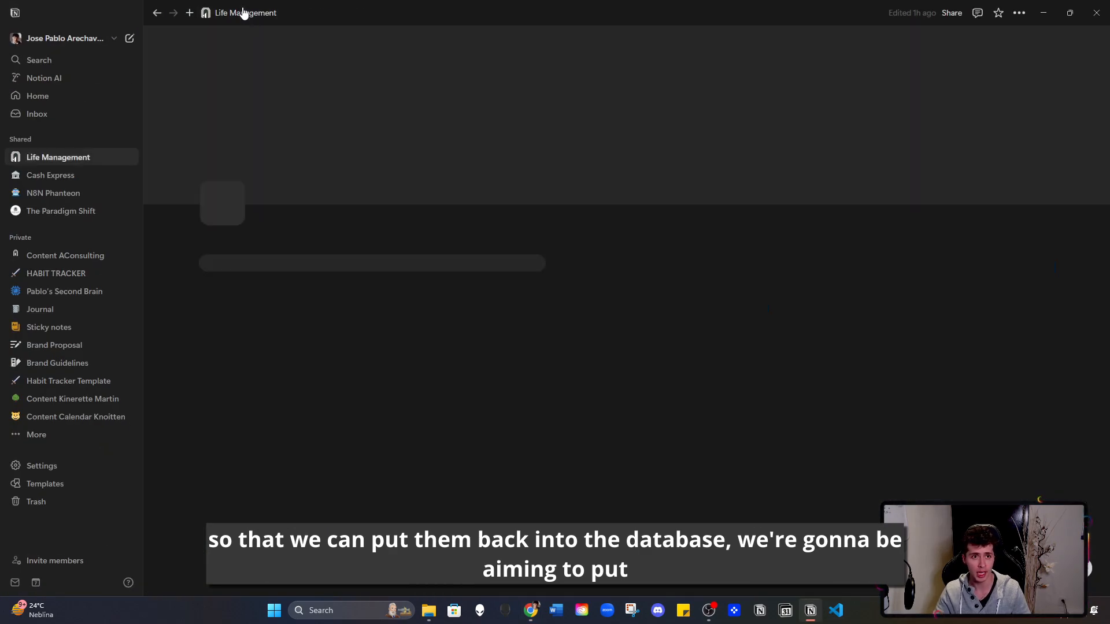
{"action": "left_click", "coordinate": [269, 498]}
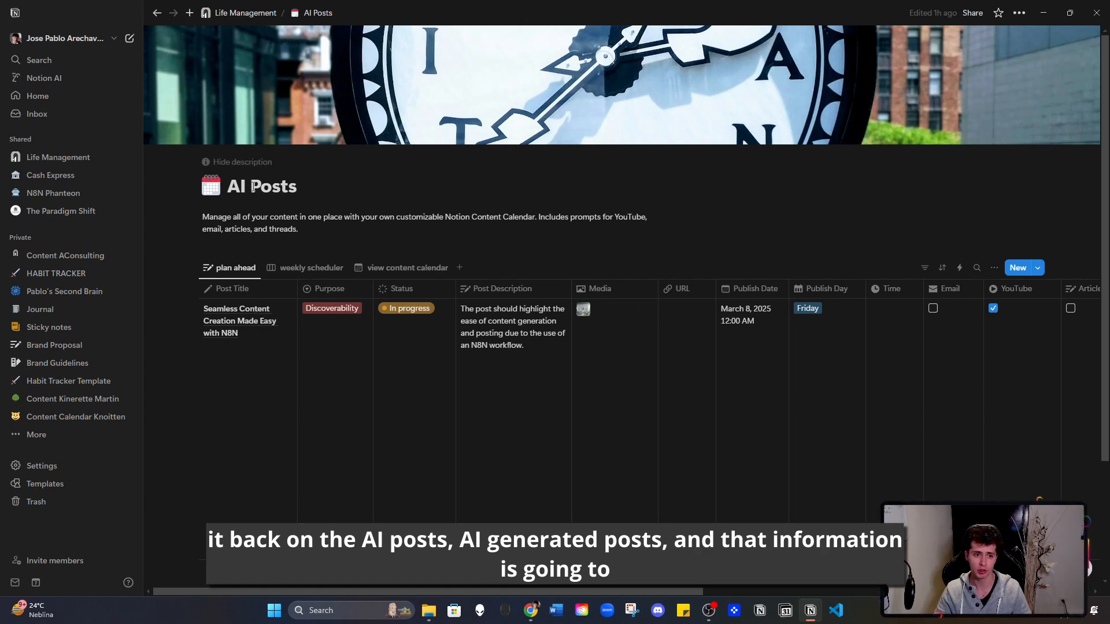
{"action": "type", "text": "Generated"}
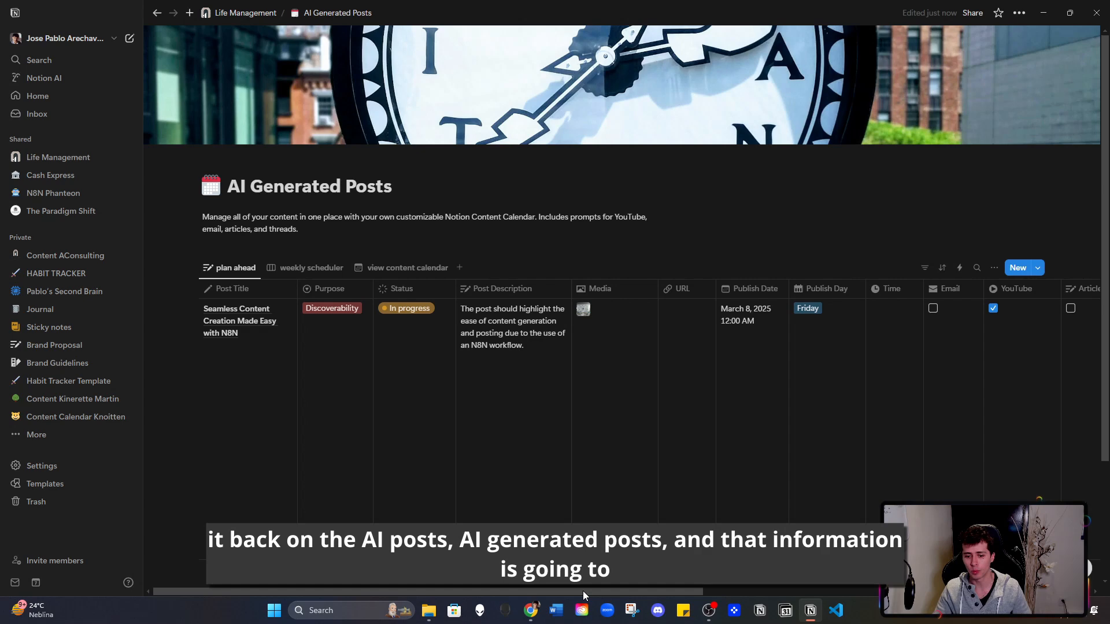
{"action": "scroll", "coordinate": [582, 310], "scroll_direction": "right", "scroll_amount": 10}
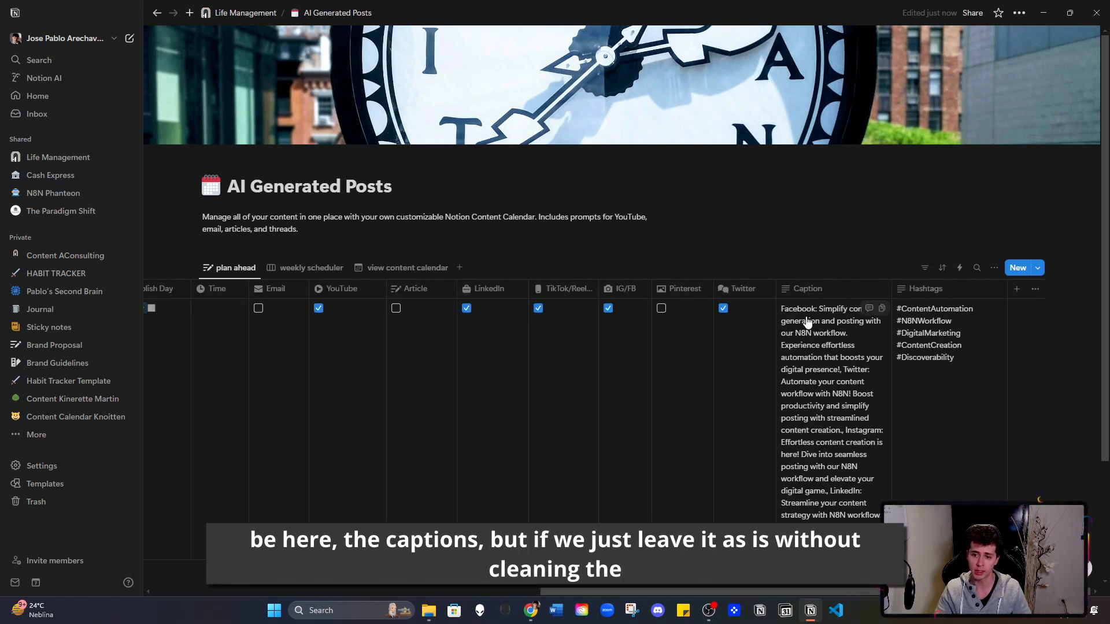
{"action": "left_click", "coordinate": [1044, 6]}
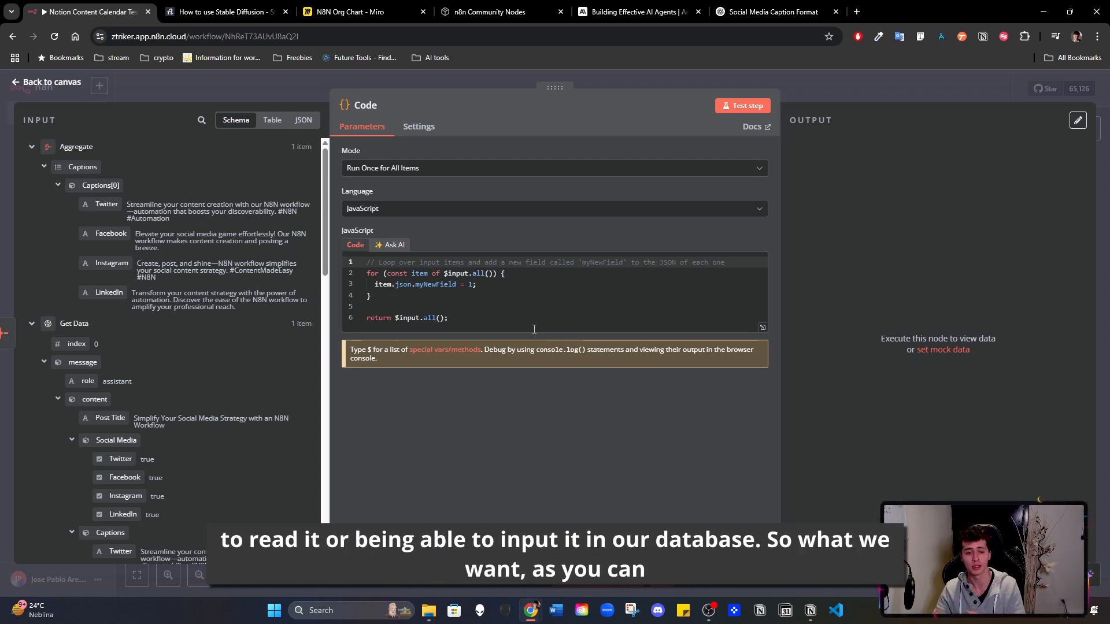
- Clear the default JavaScript from the Code node and open its AI code generator
{"action": "left_click_drag", "start_coordinate": [484, 318], "coordinate": [360, 261]}
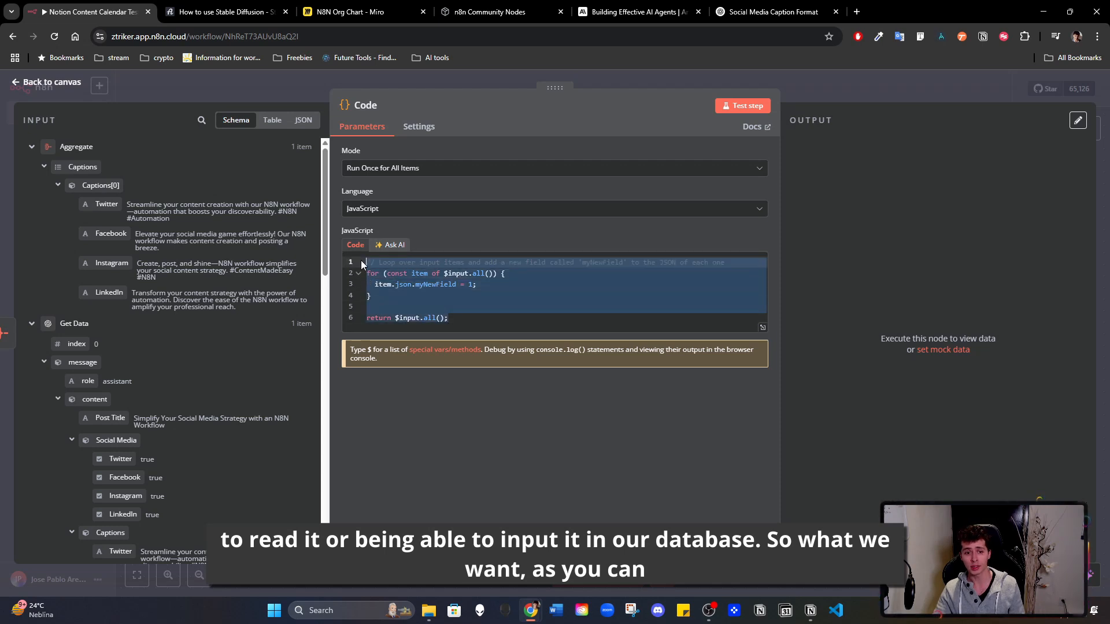
{"action": "key", "text": "BackSpace"}
{"action": "left_click", "coordinate": [387, 249]}
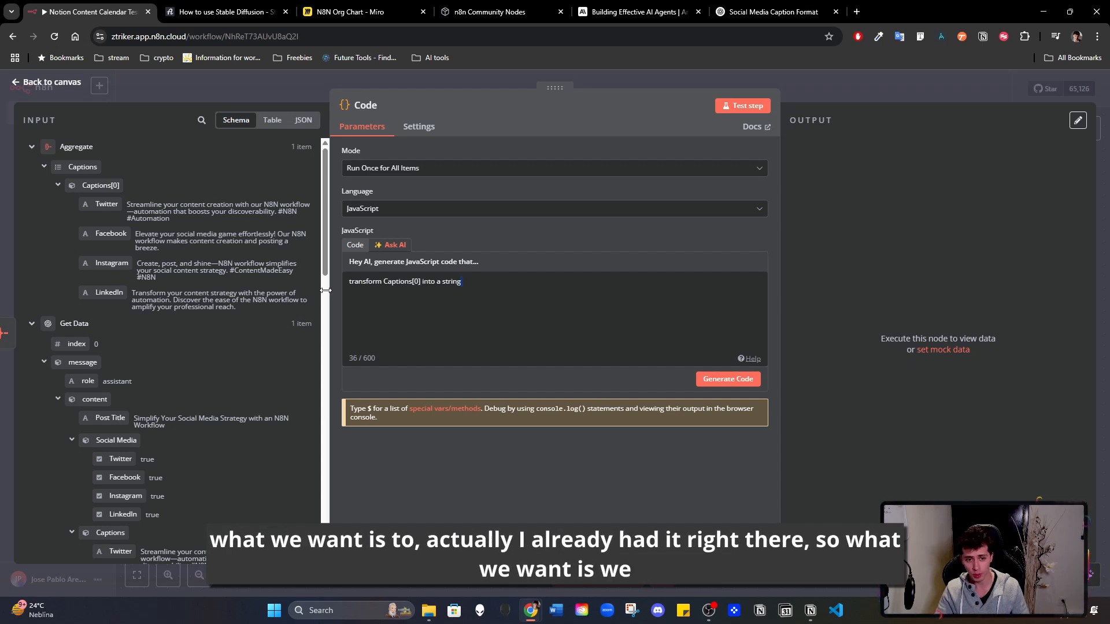
{"action": "left_click", "coordinate": [363, 281]}
{"action": "key", "text": "Return"}
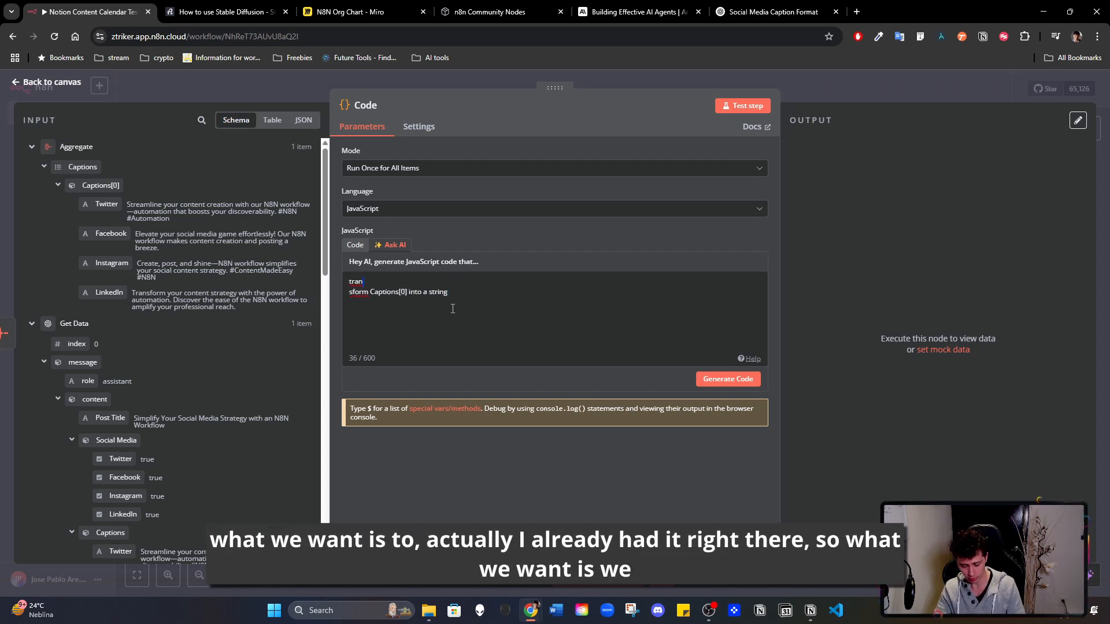
{"action": "key", "text": "Delete"}
{"action": "left_click_drag", "start_coordinate": [461, 282], "coordinate": [349, 277]}
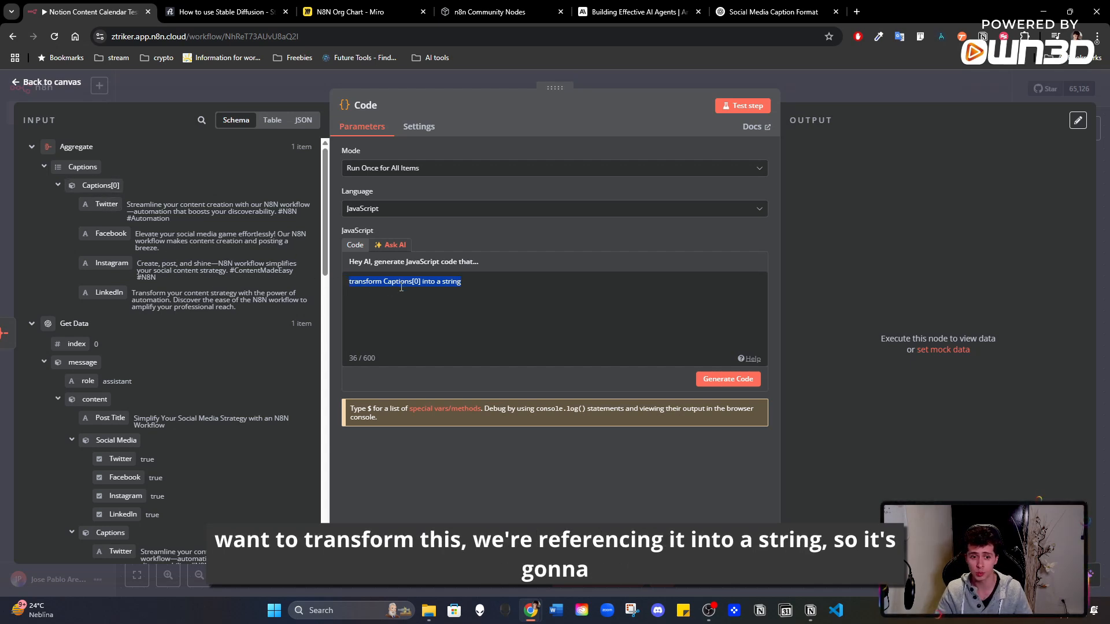
{"action": "left_click", "coordinate": [737, 380]}
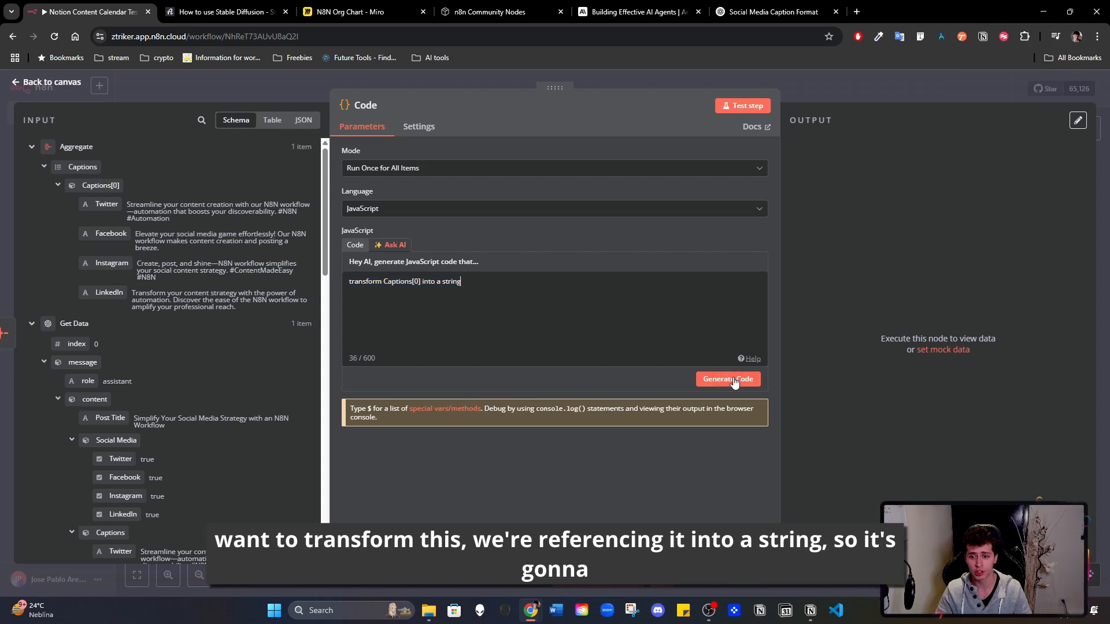
{"action": "left_click", "coordinate": [738, 380]}
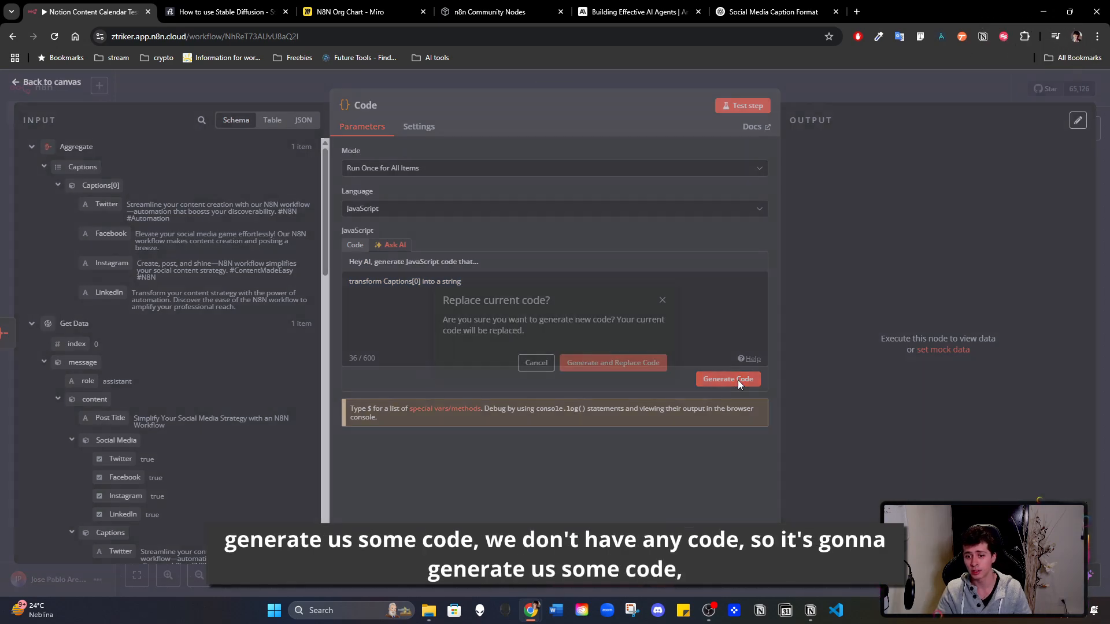
{"action": "left_click", "coordinate": [543, 367]}
{"action": "left_click", "coordinate": [357, 246]}
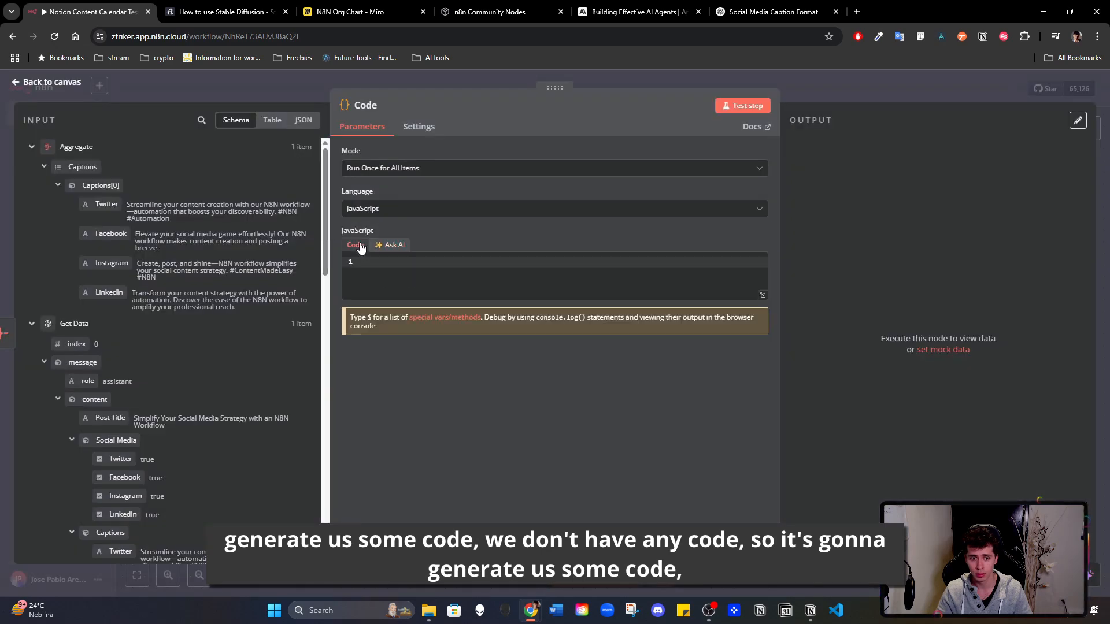
- Generate the Code node's JavaScript with AI from the prompt "transform Captions[0] into a string", replacing the current code
{"action": "left_click", "coordinate": [395, 246]}
{"action": "left_click", "coordinate": [725, 379]}
{"action": "left_click", "coordinate": [614, 362]}
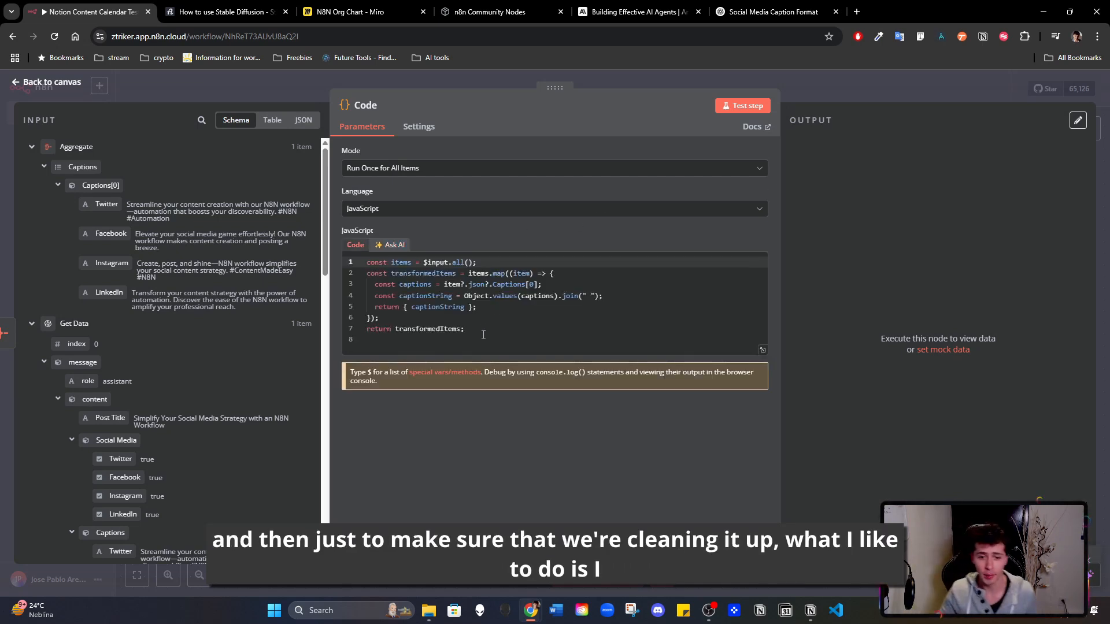
- Select the generated code and examine the ChatGPT conversation "Social Media Caption Format", from the input screenshot through the code prompt
{"action": "left_click_drag", "start_coordinate": [483, 345], "coordinate": [356, 259]}
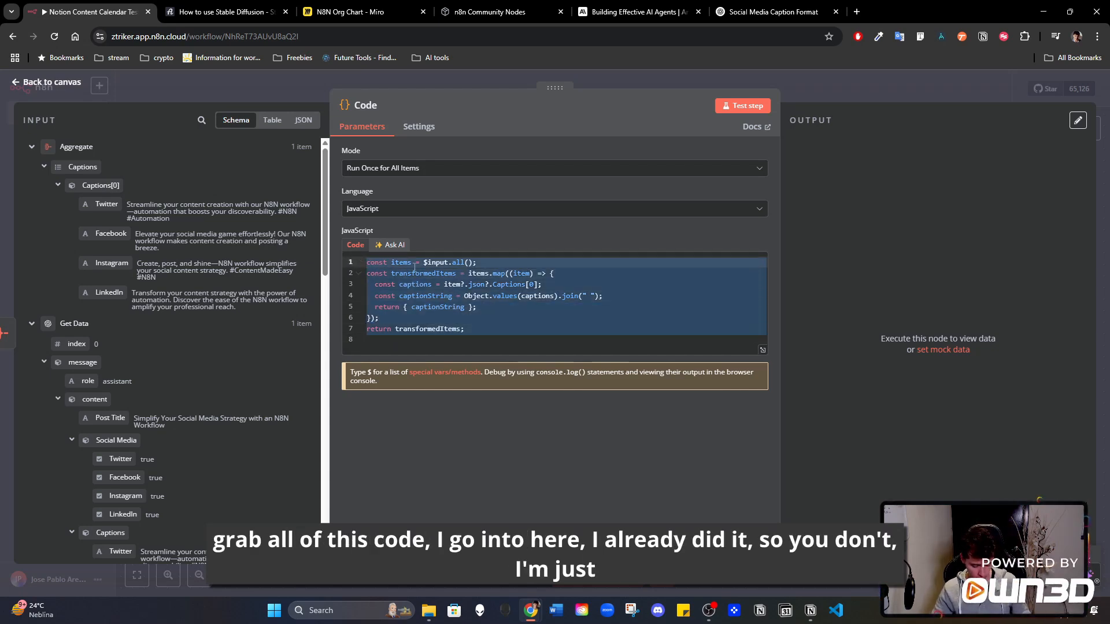
{"action": "left_click", "coordinate": [768, 12]}
{"action": "scroll", "coordinate": [574, 320], "scroll_direction": "up", "scroll_amount": 10}
{"action": "scroll", "coordinate": [574, 325], "scroll_direction": "up", "scroll_amount": 1}
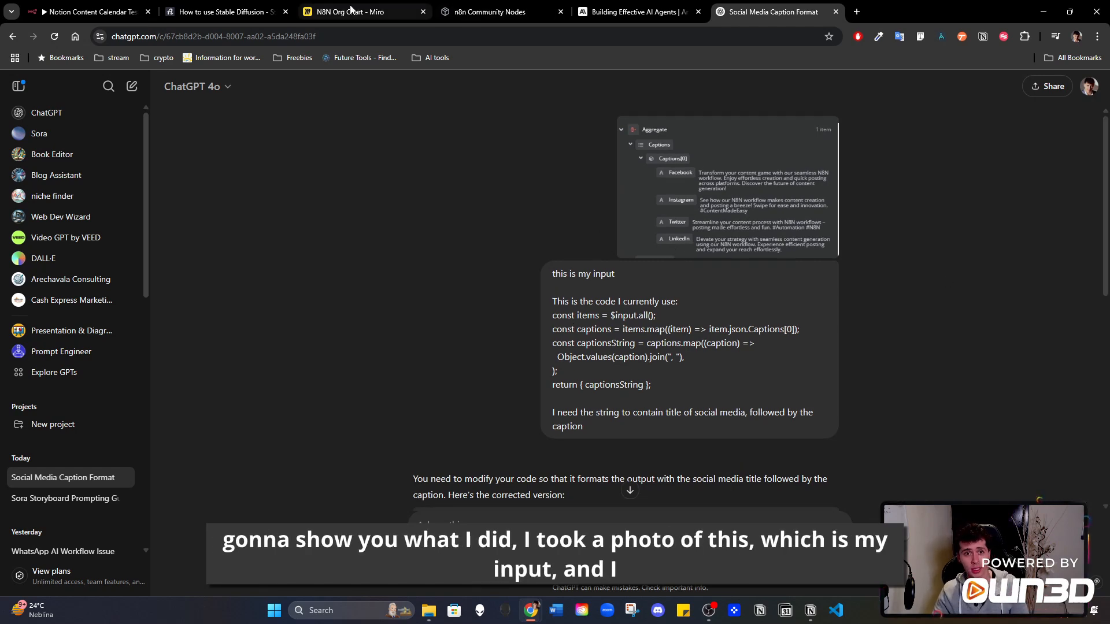
{"action": "left_click", "coordinate": [93, 12]}
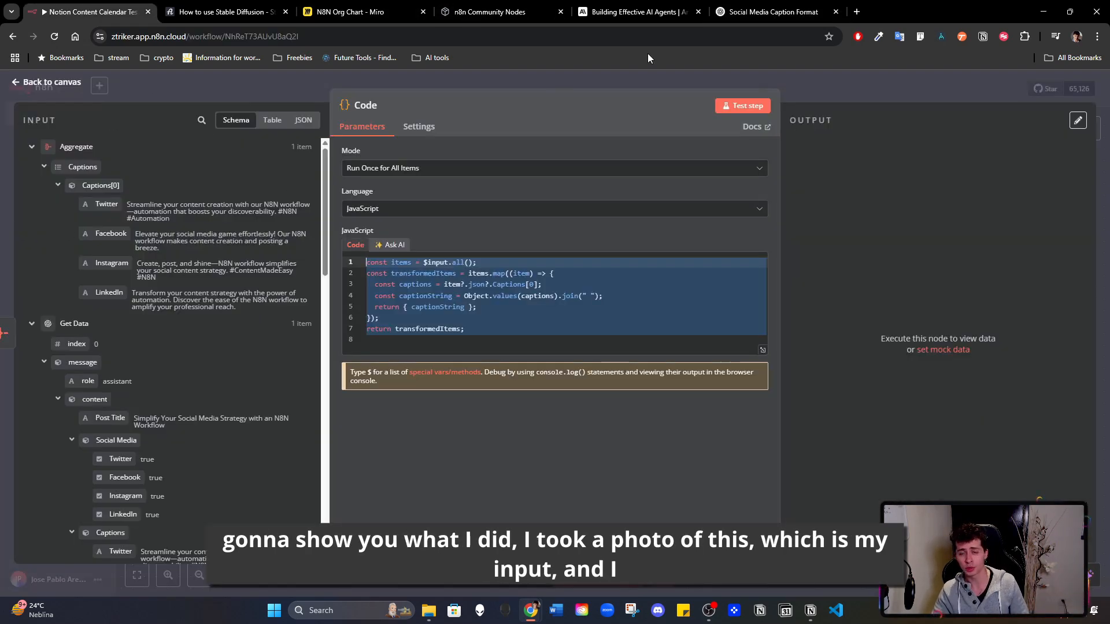
{"action": "left_click", "coordinate": [768, 11]}
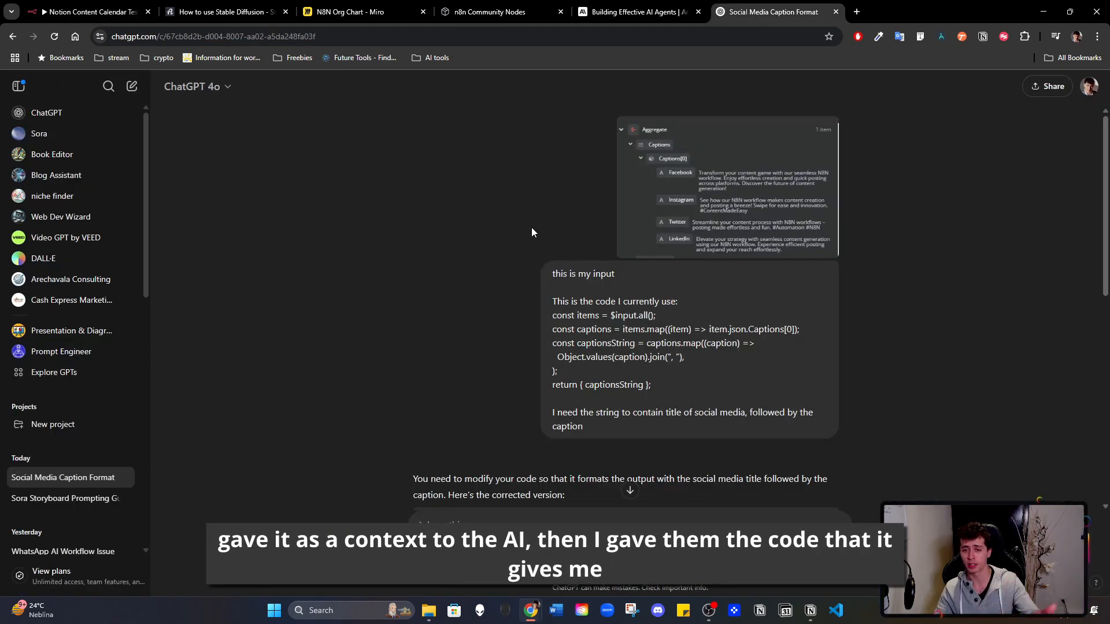
{"action": "scroll", "coordinate": [522, 265], "scroll_direction": "down", "scroll_amount": 1}
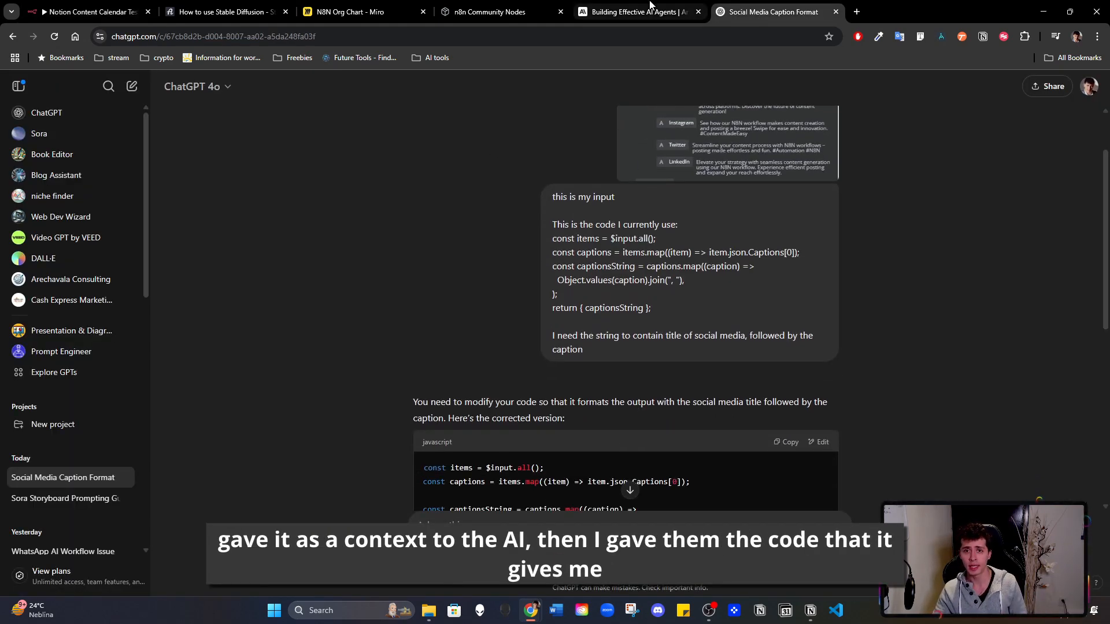
- Compare the Code node's JavaScript with the ChatGPT prompt, focusing on the instruction to put each social media title before its caption
{"action": "left_click", "coordinate": [90, 11]}
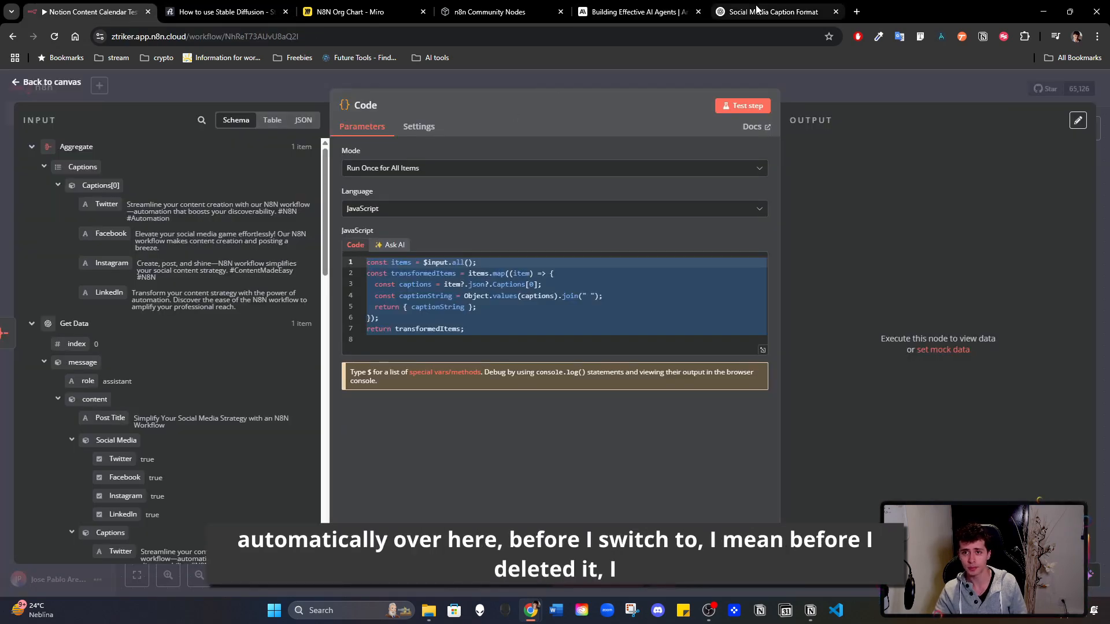
{"action": "left_click", "coordinate": [775, 11]}
{"action": "left_click", "coordinate": [90, 11]}
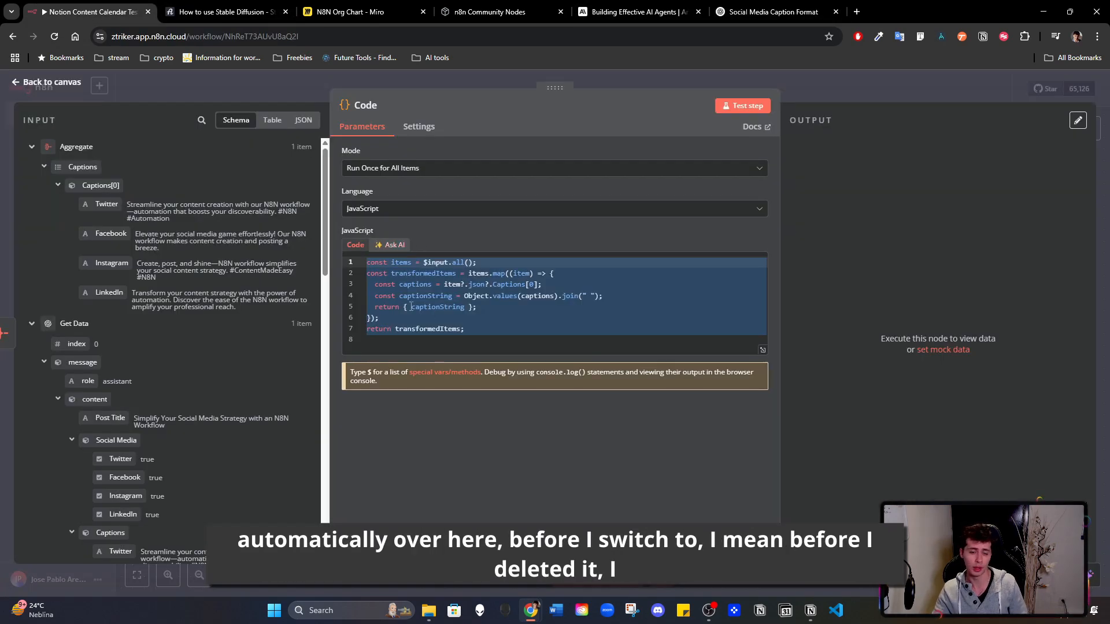
{"action": "left_click", "coordinate": [775, 11]}
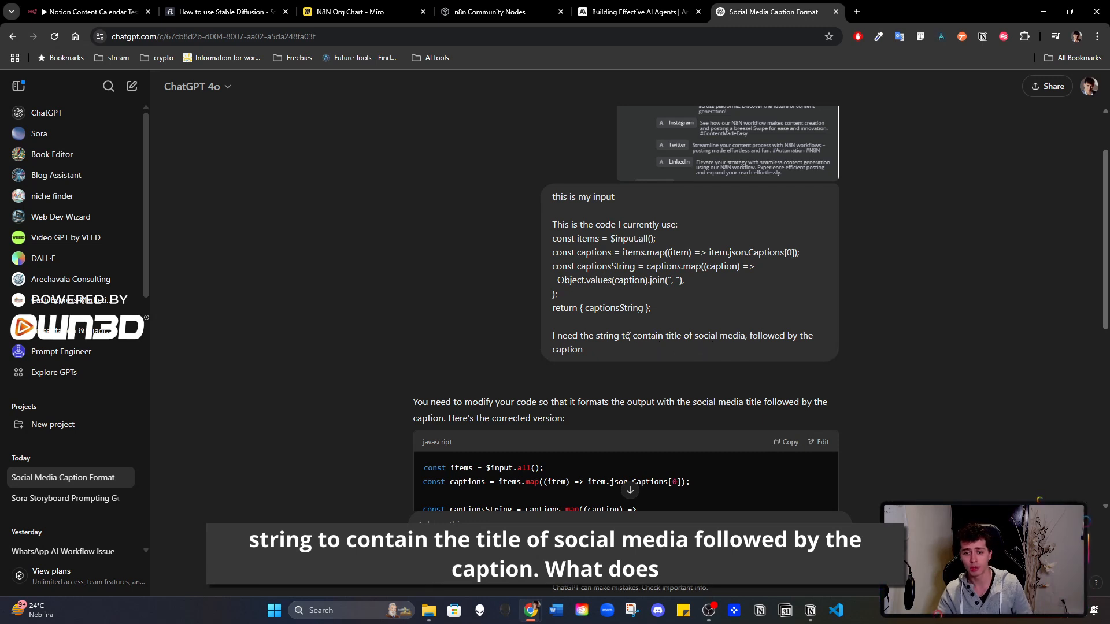
{"action": "left_click", "coordinate": [93, 12]}
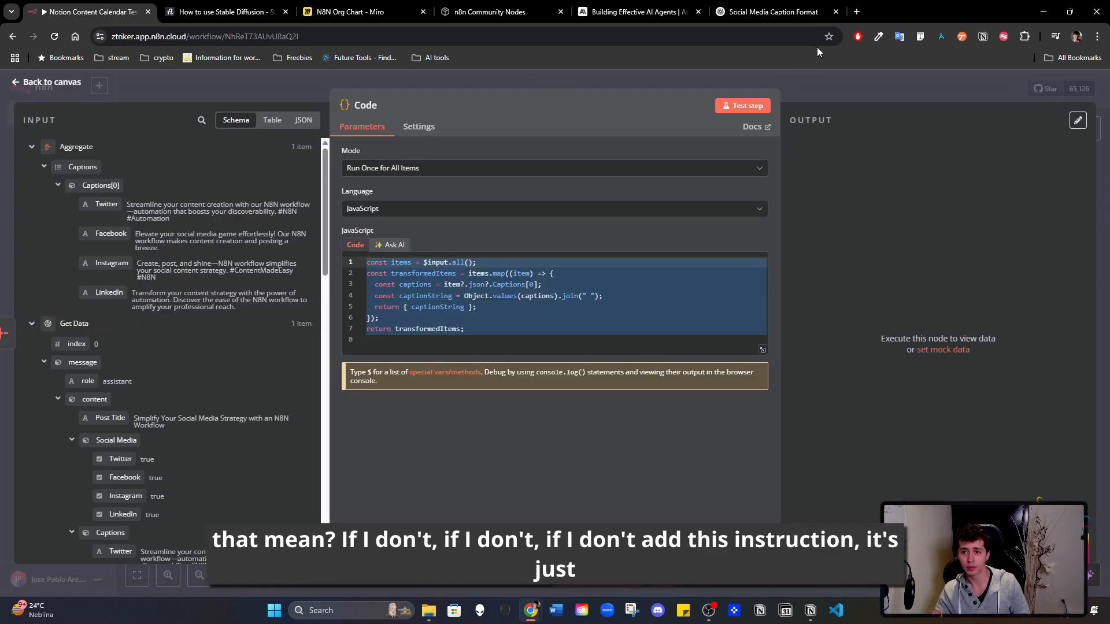
{"action": "left_click", "coordinate": [798, 11]}
{"action": "left_click_drag", "start_coordinate": [553, 336], "coordinate": [605, 355]}
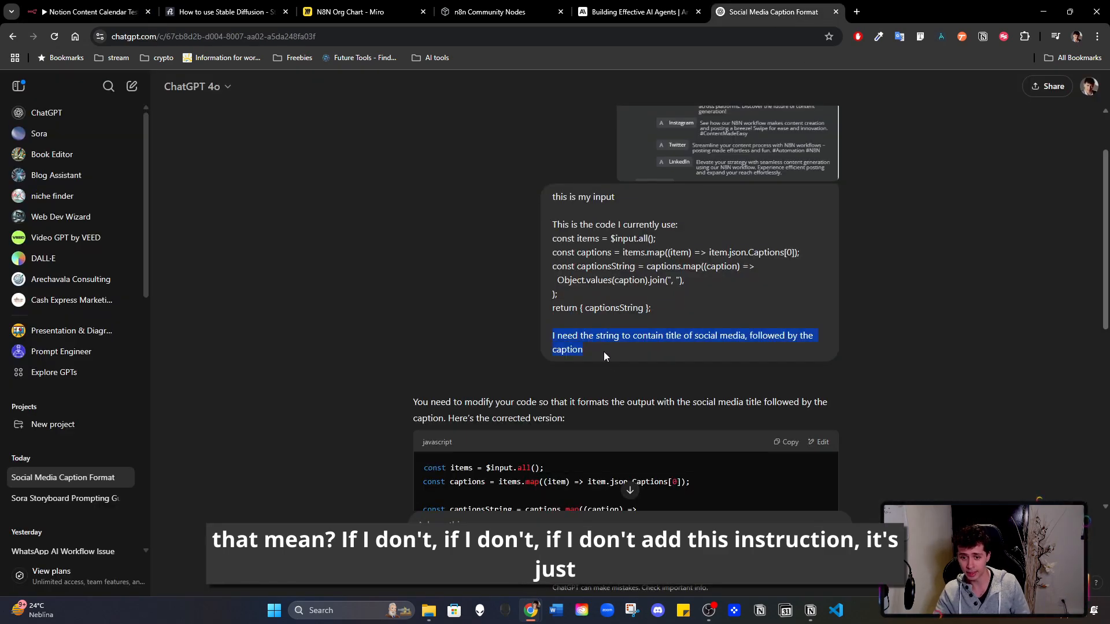
{"action": "left_click", "coordinate": [605, 352]}
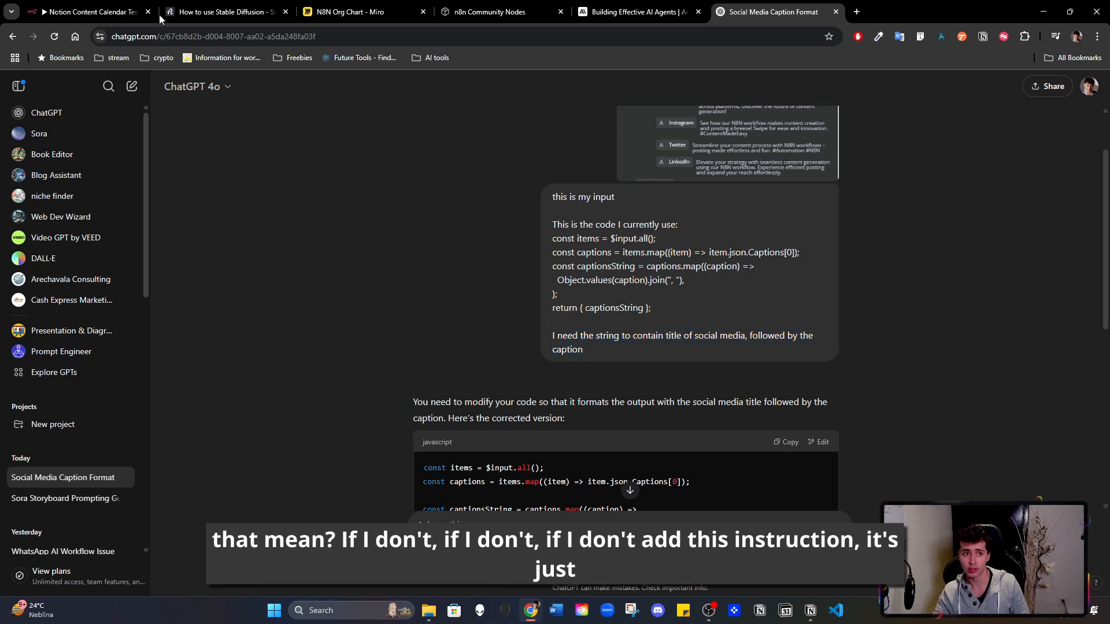
- Compare the Code node's input captions with the ChatGPT title instruction and the Caption column in Notion's AI Generated Posts database
{"action": "left_click", "coordinate": [93, 12]}
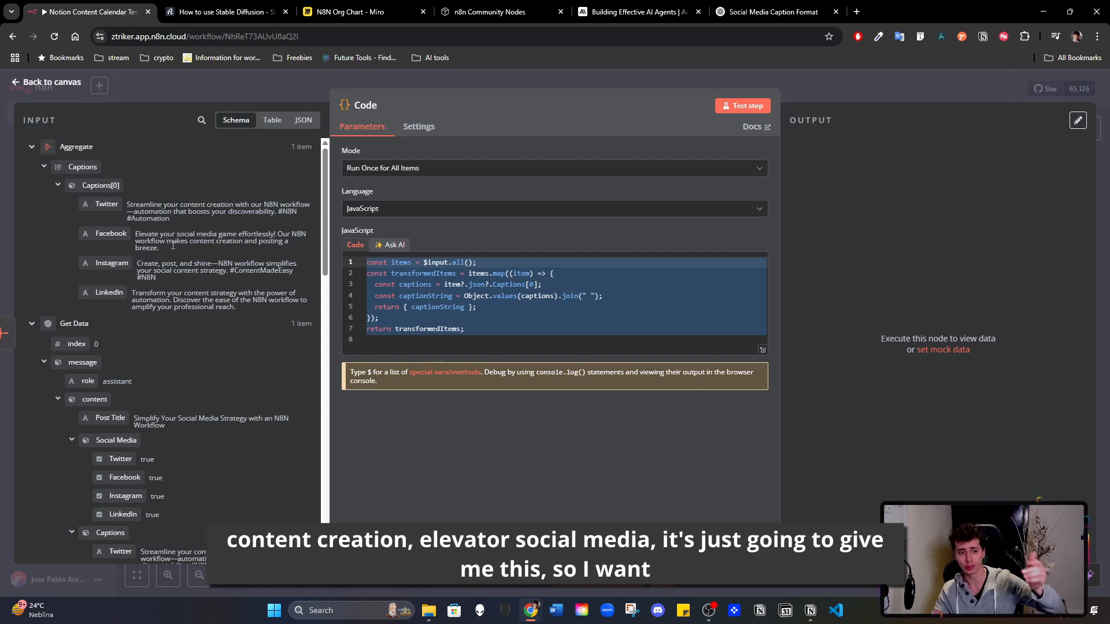
{"action": "left_click_drag", "start_coordinate": [127, 203], "coordinate": [249, 322]}
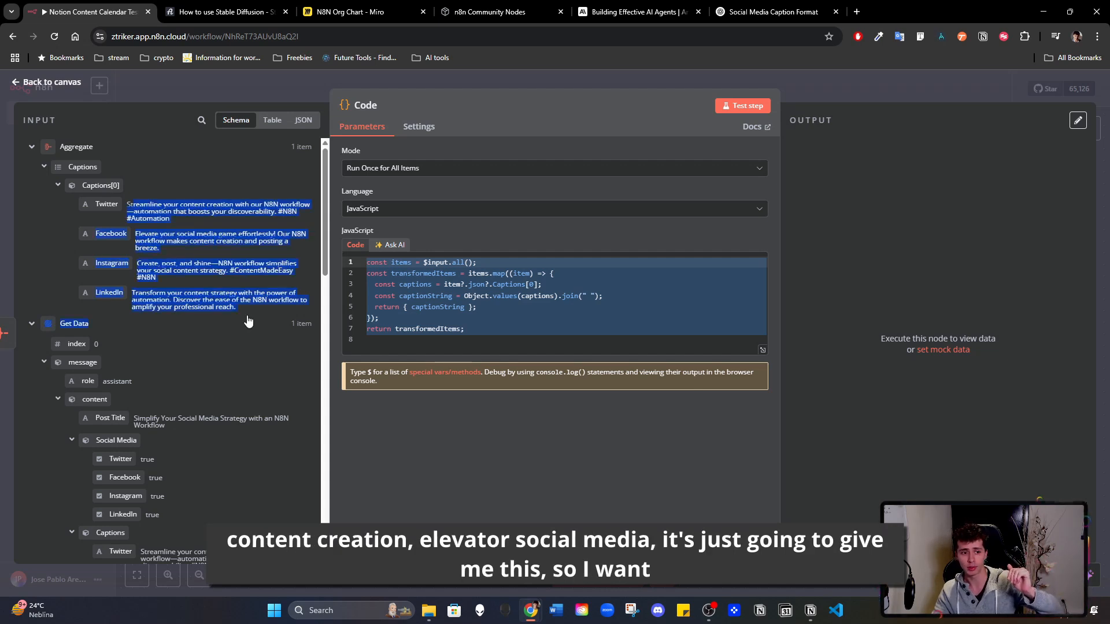
{"action": "left_click", "coordinate": [234, 252]}
{"action": "left_click", "coordinate": [731, 12]}
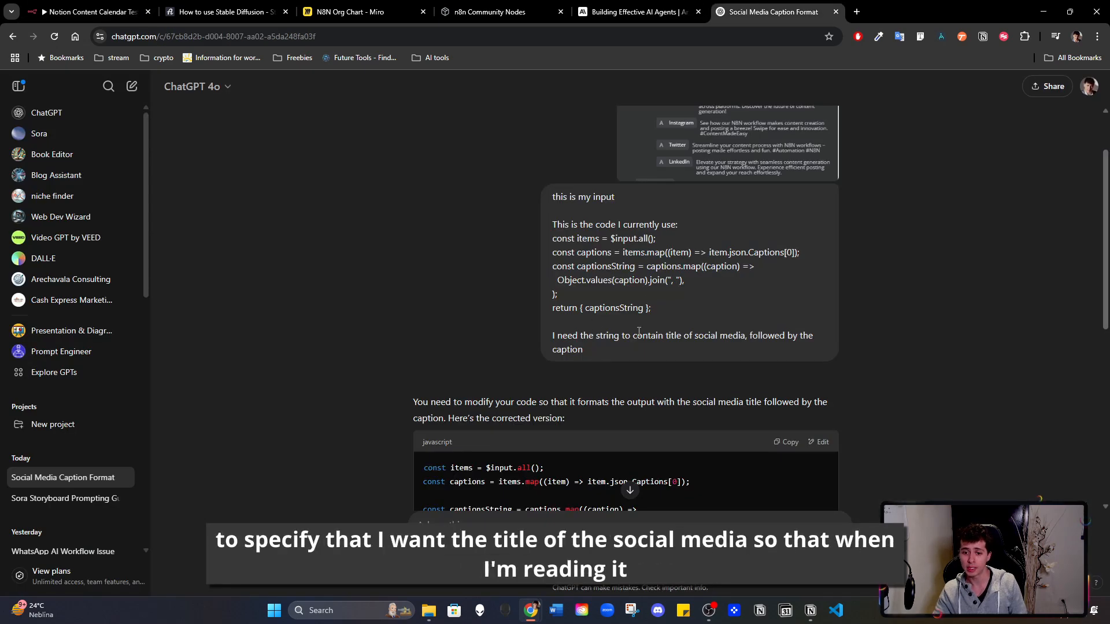
{"action": "left_click", "coordinate": [63, 8]}
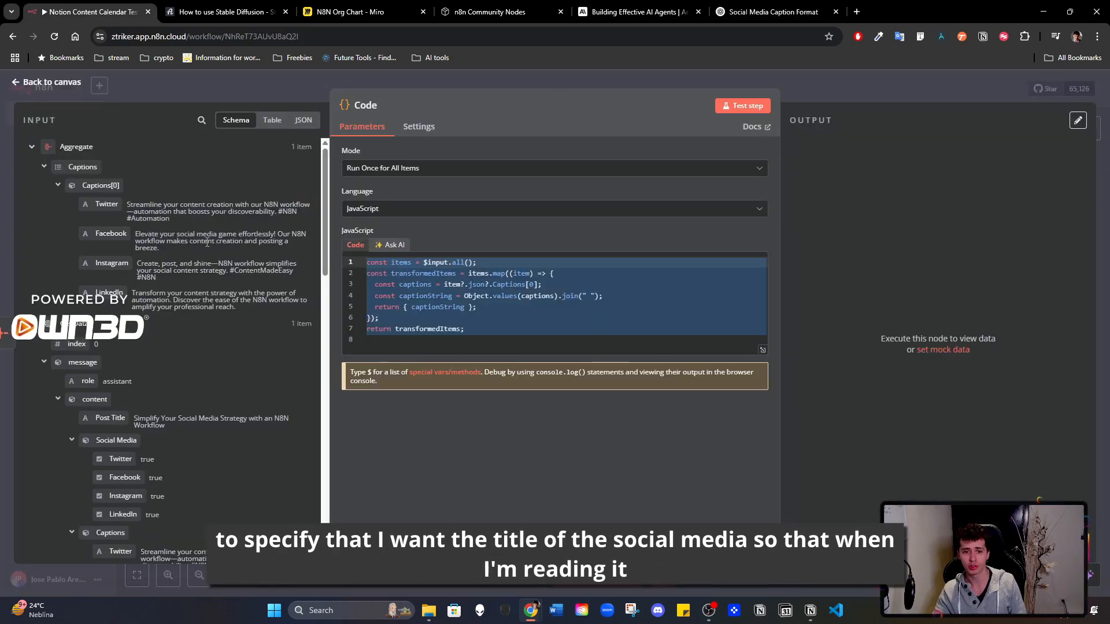
{"action": "left_click", "coordinate": [762, 8]}
{"action": "left_click", "coordinate": [811, 610]}
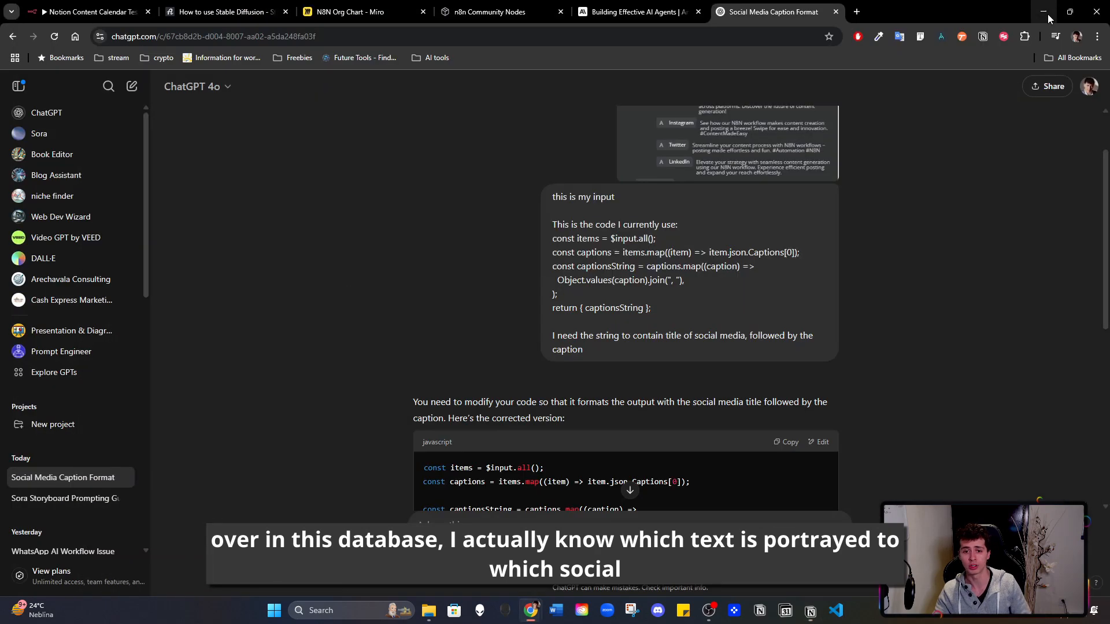
{"action": "left_click", "coordinate": [1044, 12]}
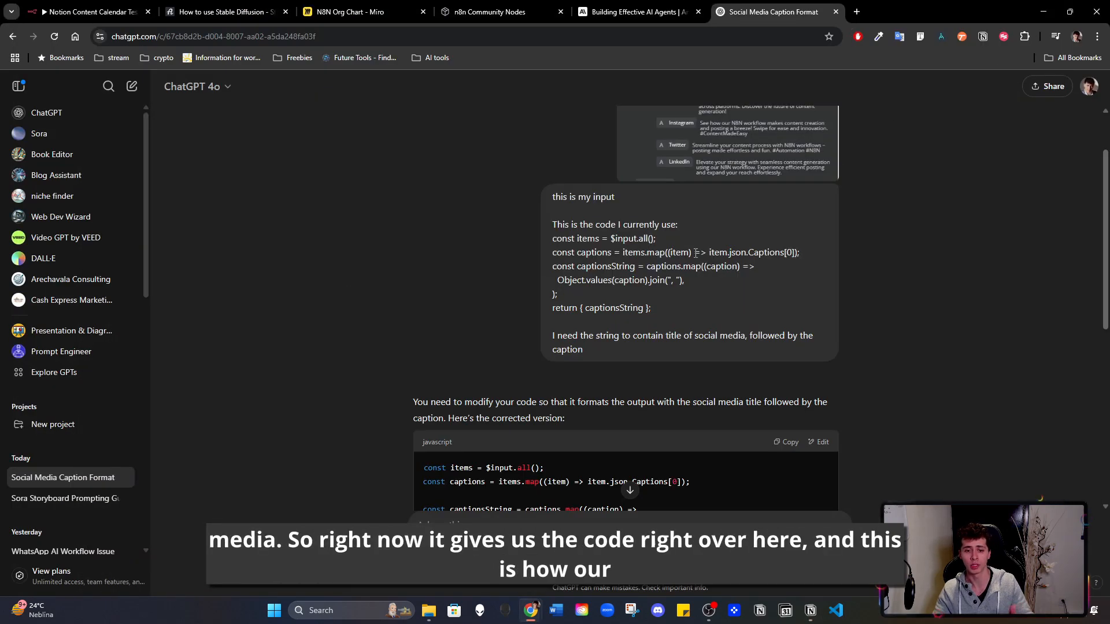
- Review ChatGPT's corrected JavaScript, explanation and sample output, and test n8n's Code node with its existing code
{"action": "scroll", "coordinate": [974, 158], "scroll_direction": "down", "scroll_amount": 2}
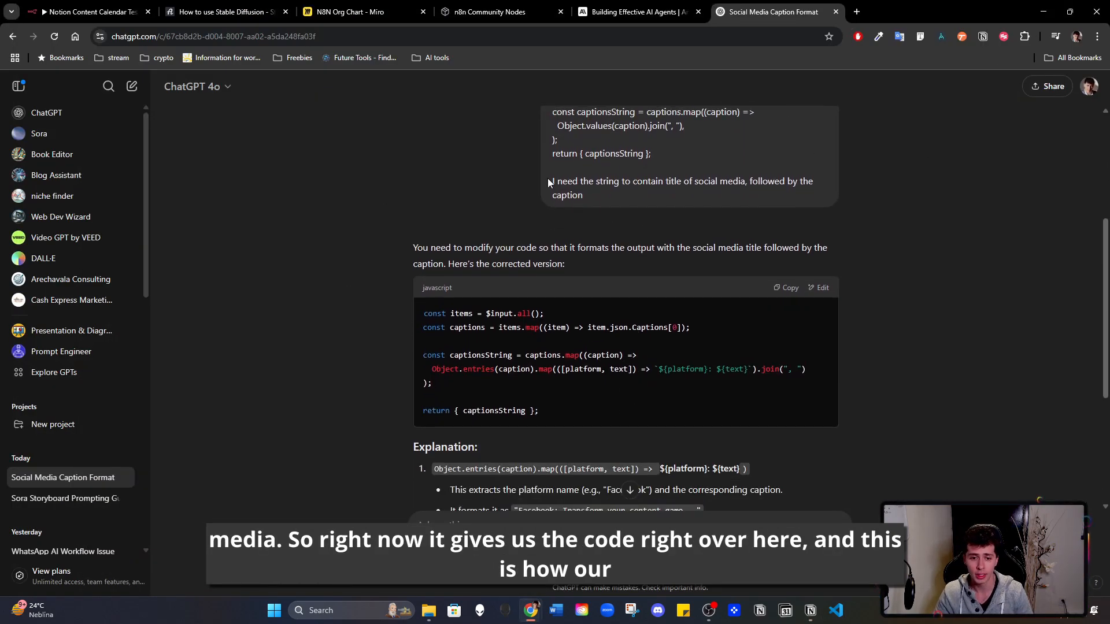
{"action": "scroll", "coordinate": [550, 183], "scroll_direction": "down", "scroll_amount": 2}
{"action": "scroll", "coordinate": [729, 249], "scroll_direction": "down", "scroll_amount": 2}
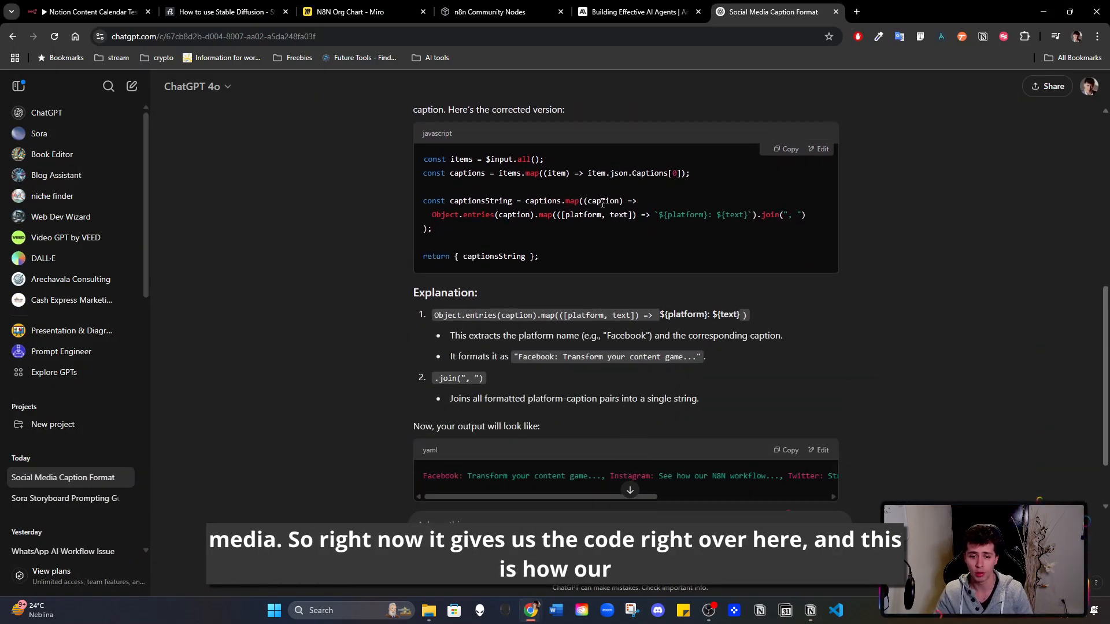
{"action": "scroll", "coordinate": [723, 250], "scroll_direction": "down", "scroll_amount": 2}
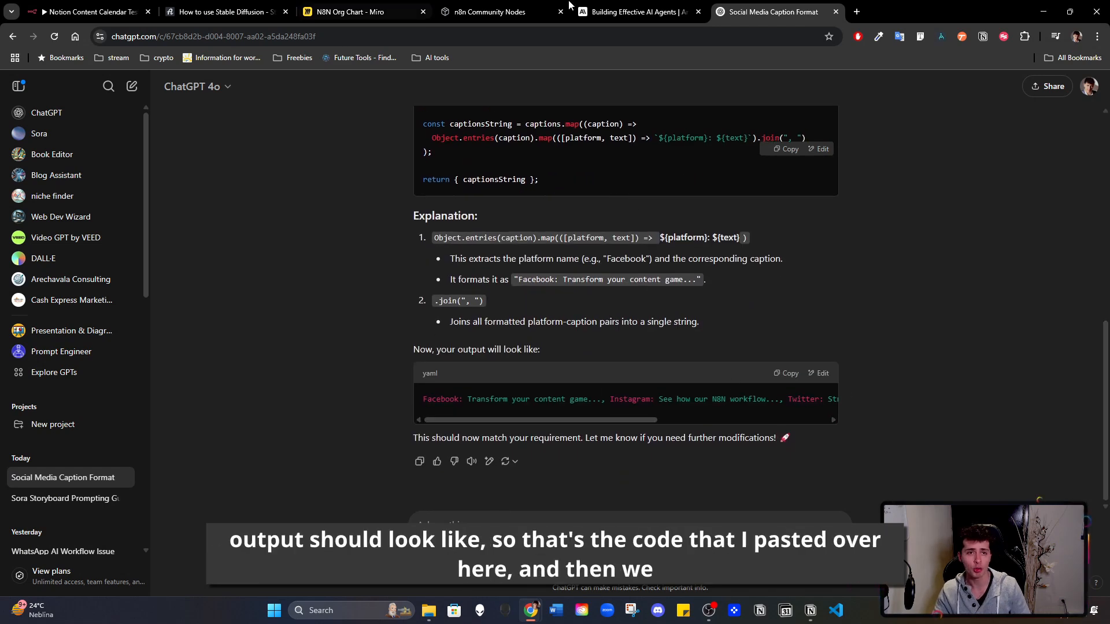
{"action": "left_click", "coordinate": [87, 12]}
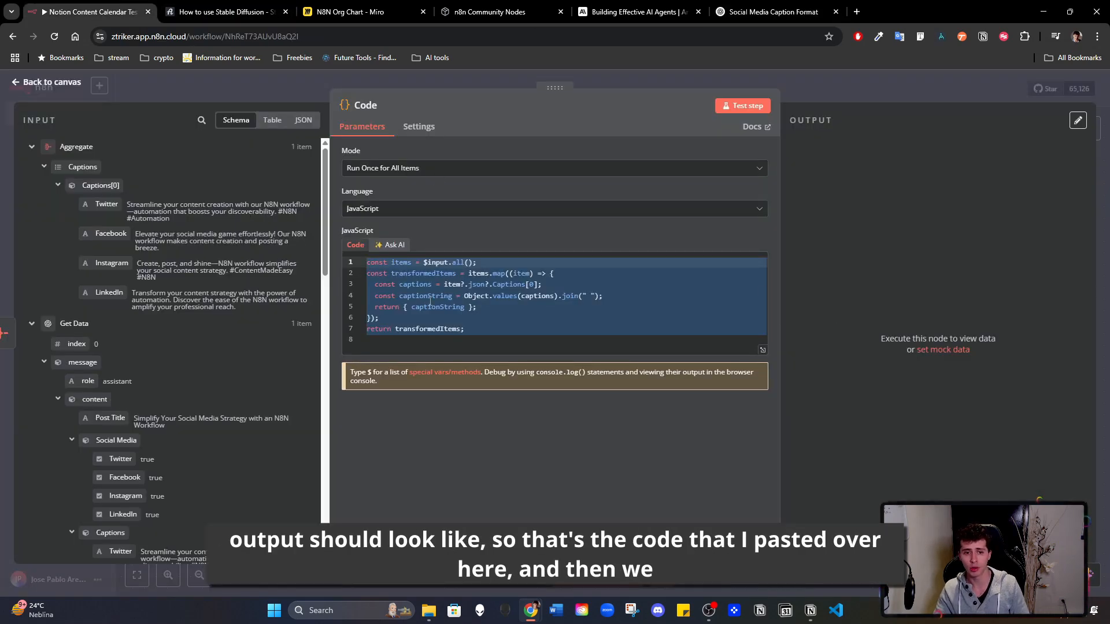
{"action": "left_click", "coordinate": [737, 109]}
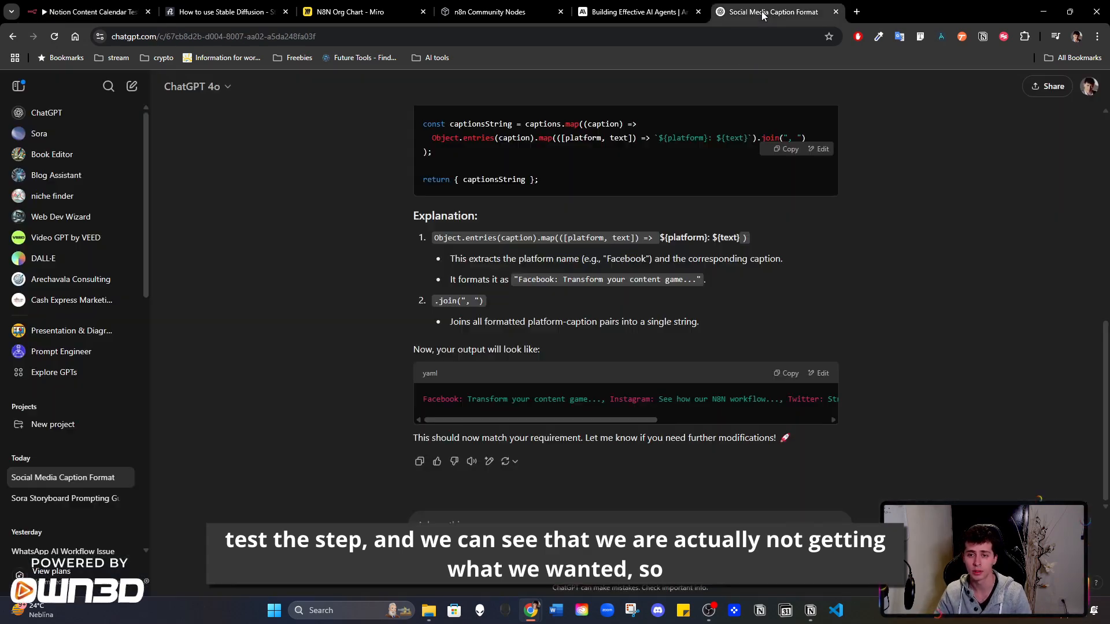
- Replace the Code node's JavaScript with ChatGPT's corrected version and test the step, checking the social media titles in captionsString
{"action": "left_click", "coordinate": [772, 12]}
{"action": "scroll", "coordinate": [803, 166], "scroll_direction": "up", "scroll_amount": 2}
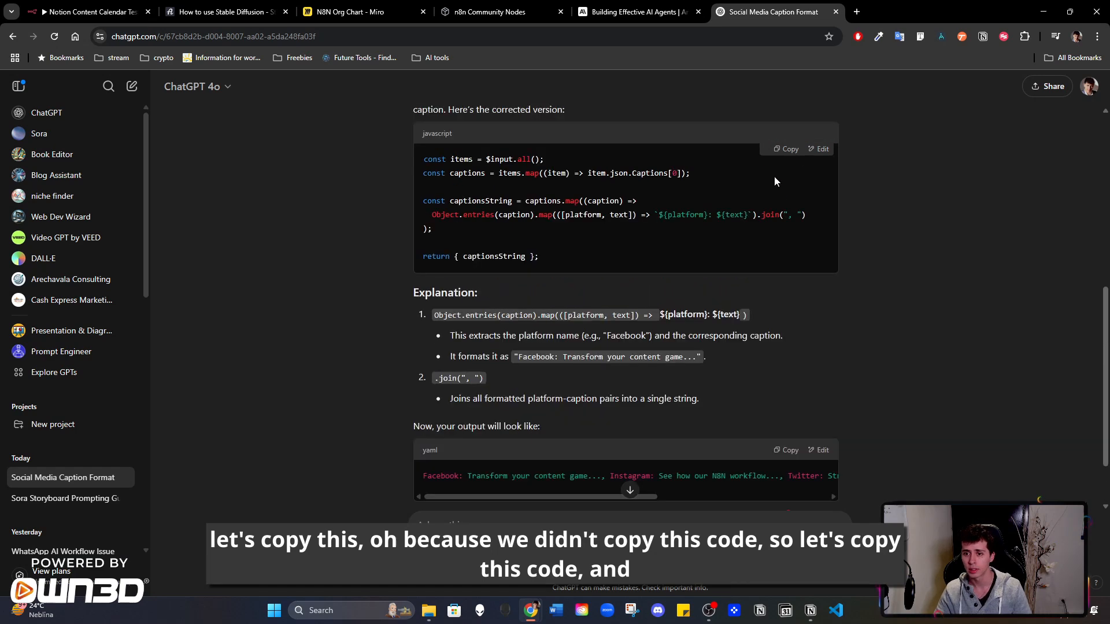
{"action": "left_click", "coordinate": [785, 148]}
{"action": "left_click", "coordinate": [72, 7]}
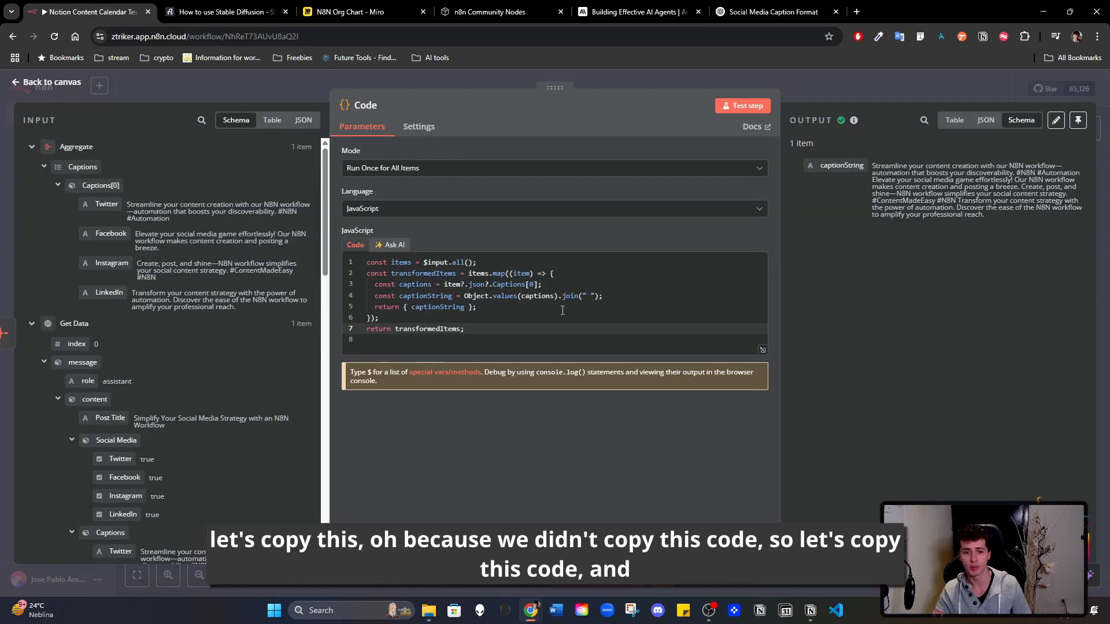
{"action": "left_click_drag", "start_coordinate": [505, 346], "coordinate": [374, 250]}
{"action": "key", "text": "ctrl+v"}
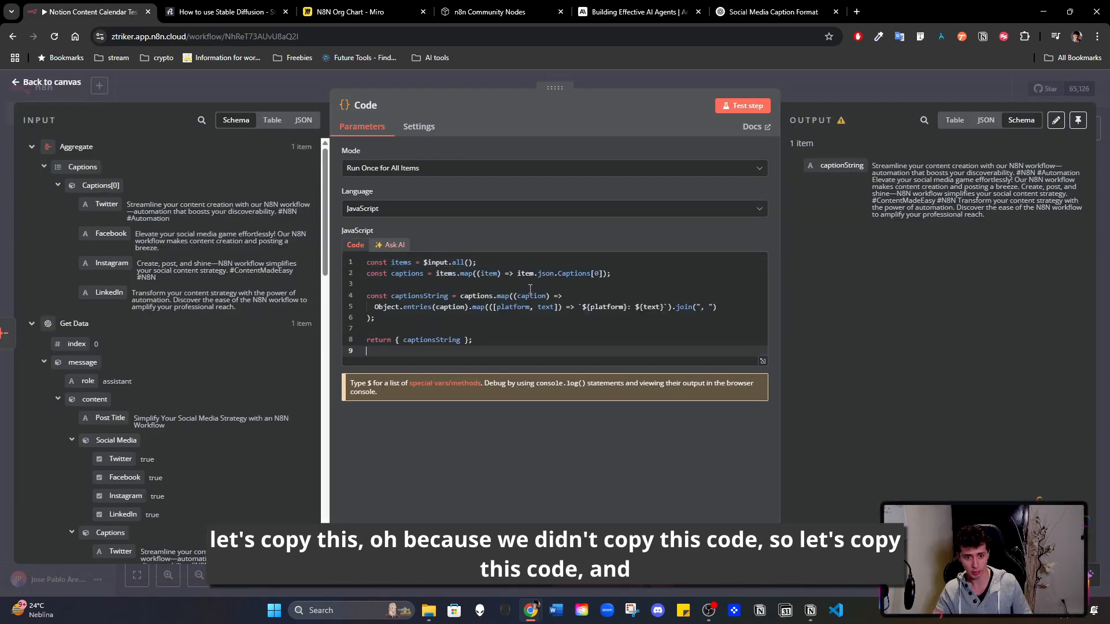
{"action": "left_click", "coordinate": [743, 106]}
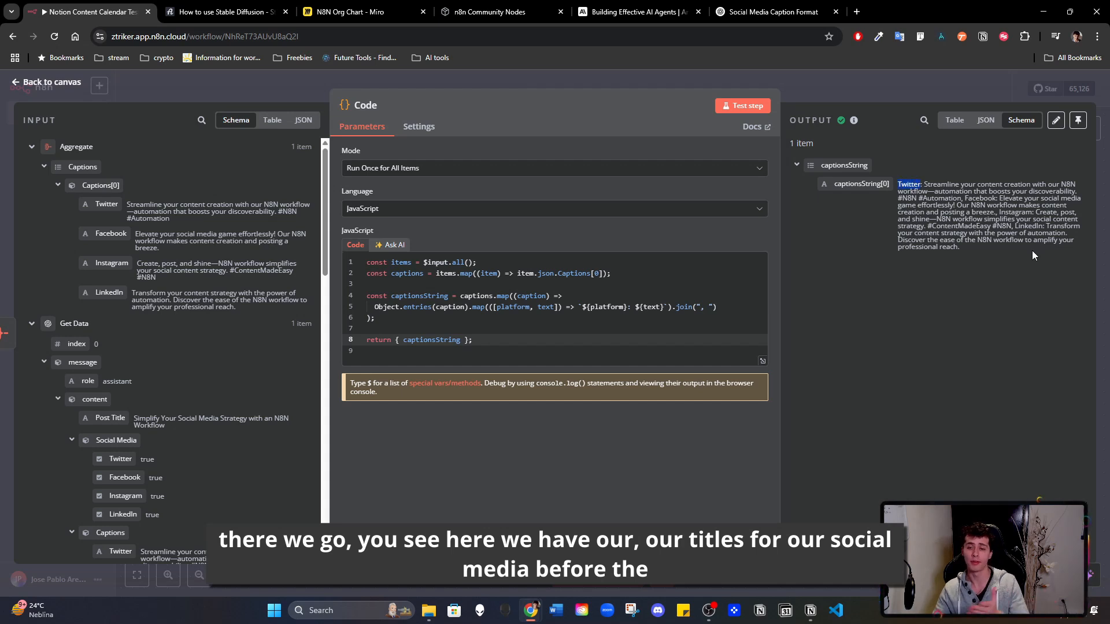
{"action": "left_click_drag", "start_coordinate": [923, 185], "coordinate": [953, 204]}
{"action": "left_click", "coordinate": [902, 144]}
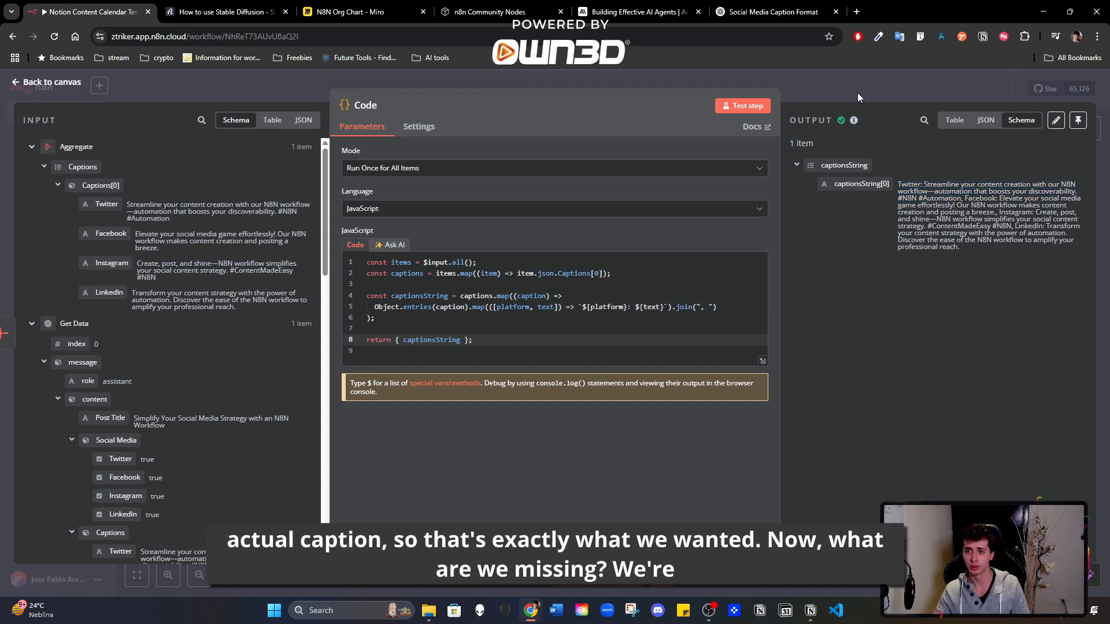
{"action": "left_click", "coordinate": [856, 90]}
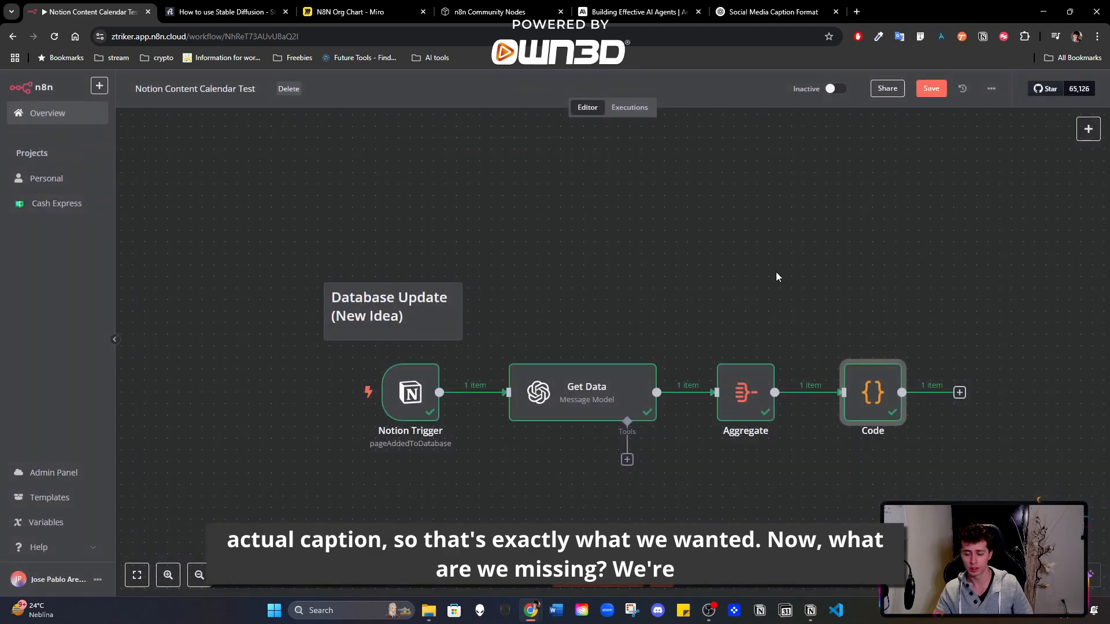
- Add an OpenAI node with the Generate an image action after the Code node
{"action": "left_click_drag", "start_coordinate": [768, 257], "coordinate": [666, 198]}
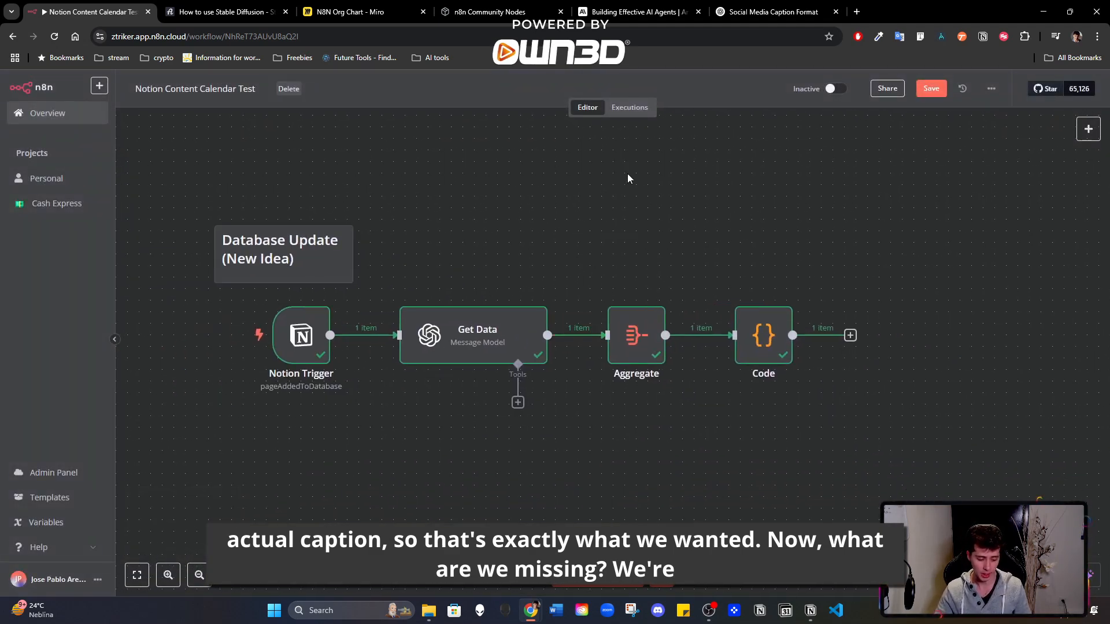
{"action": "left_click", "coordinate": [851, 335]}
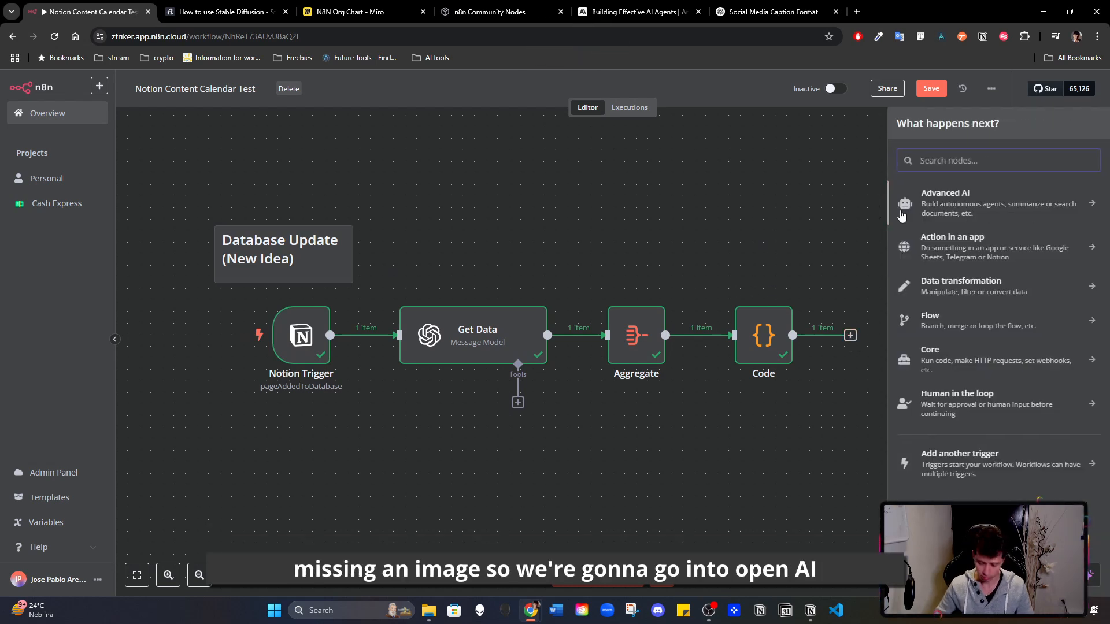
{"action": "type", "text": "open"}
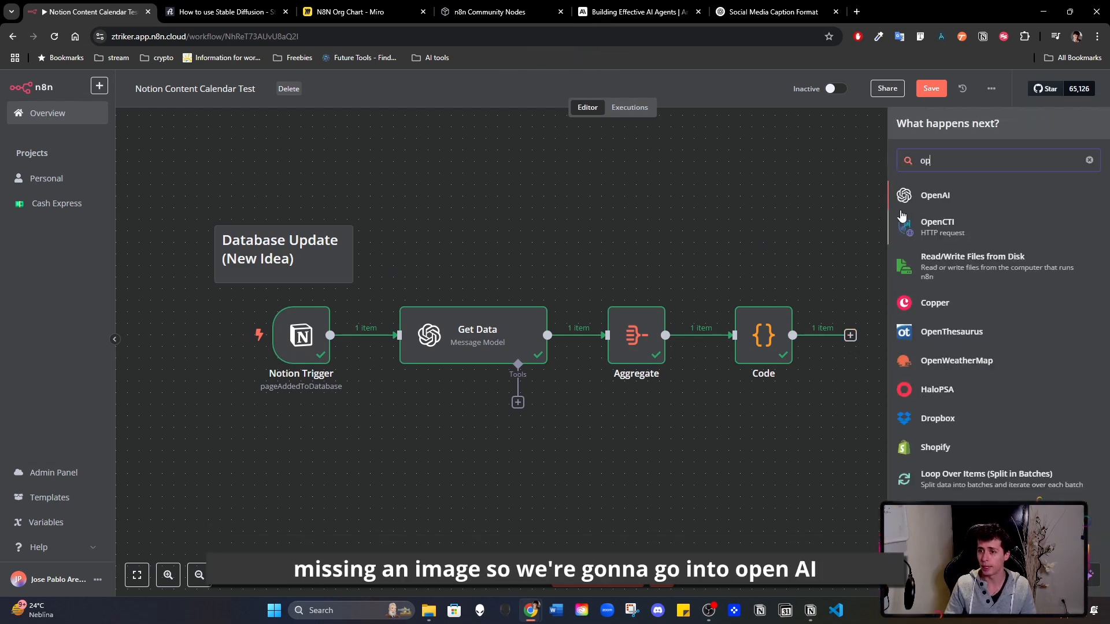
{"action": "left_click", "coordinate": [938, 199]}
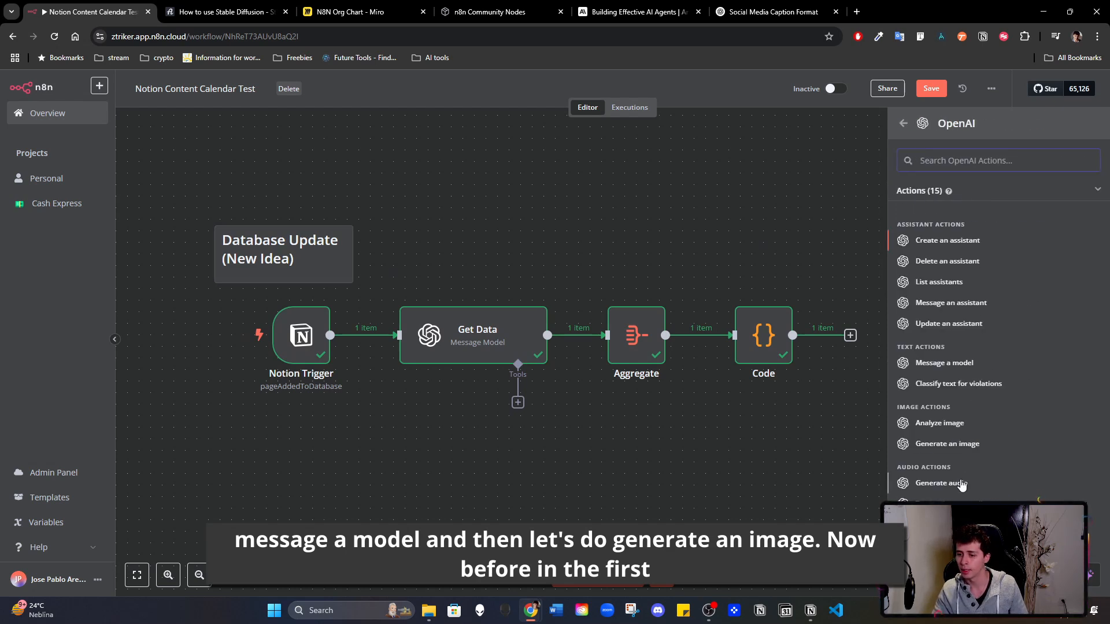
{"action": "left_click", "coordinate": [948, 444]}
- Map Get Data's Image description into the OpenAI node's prompt and enable the Respond with Image URL(s) option
{"action": "scroll", "coordinate": [221, 200], "scroll_direction": "down", "scroll_amount": 8}
{"action": "scroll", "coordinate": [142, 394], "scroll_direction": "down", "scroll_amount": 3}
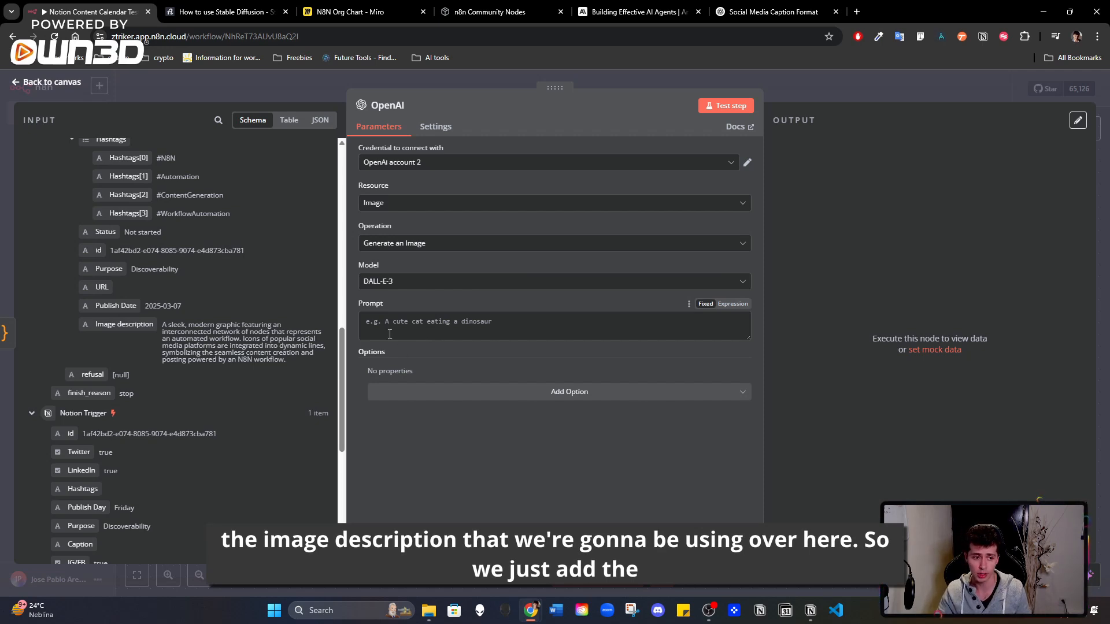
{"action": "left_click_drag", "start_coordinate": [116, 324], "coordinate": [468, 324]}
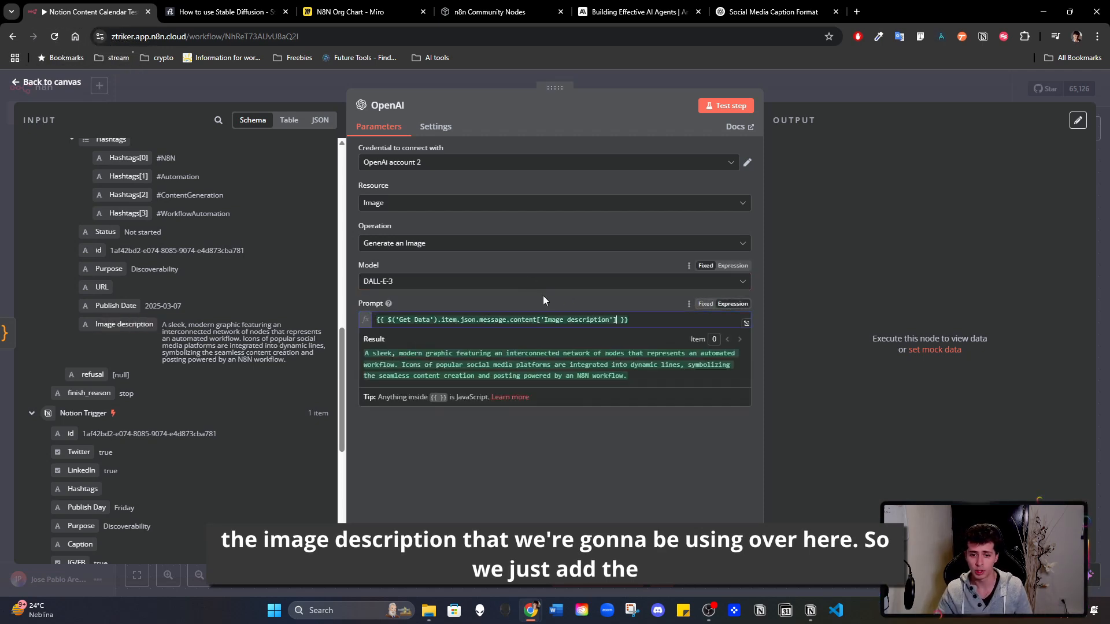
{"action": "left_click", "coordinate": [524, 394]}
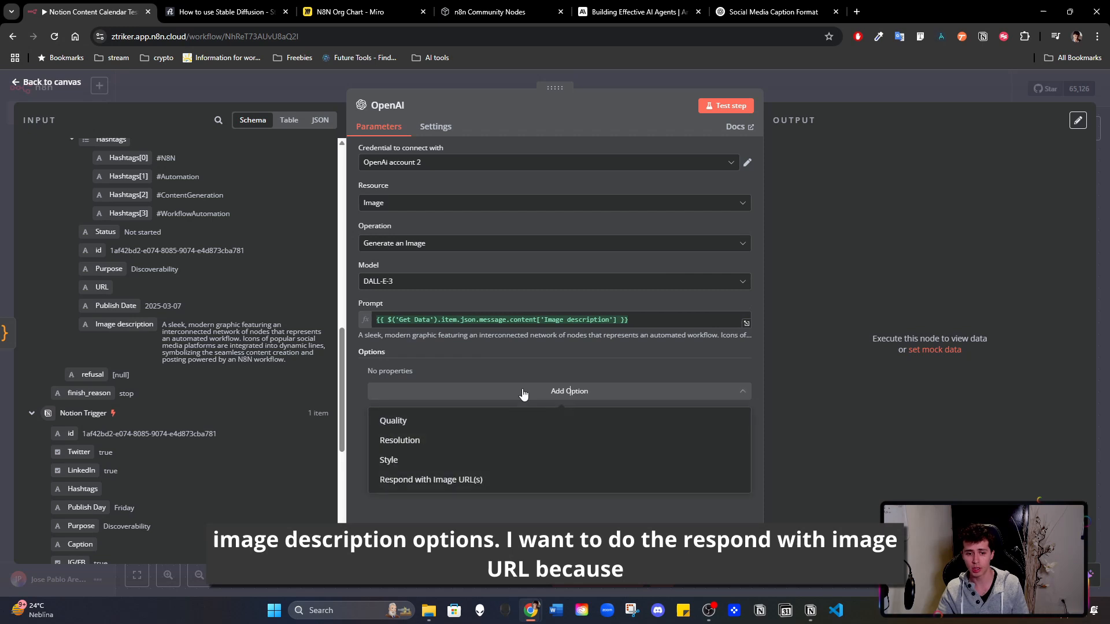
{"action": "left_click", "coordinate": [452, 482]}
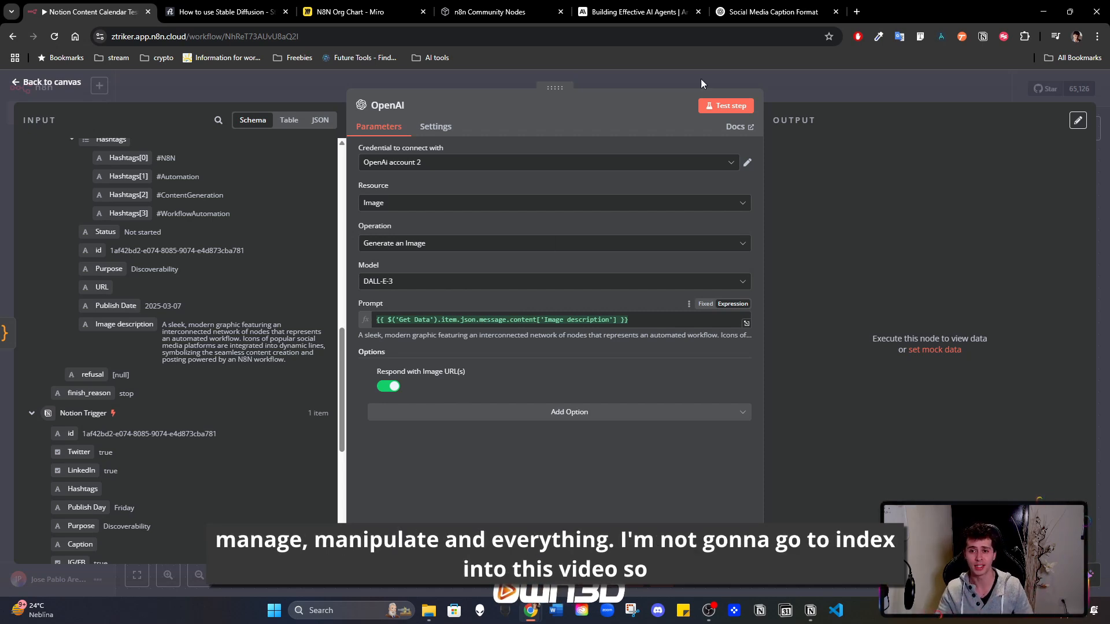
{"action": "left_click", "coordinate": [810, 92]}
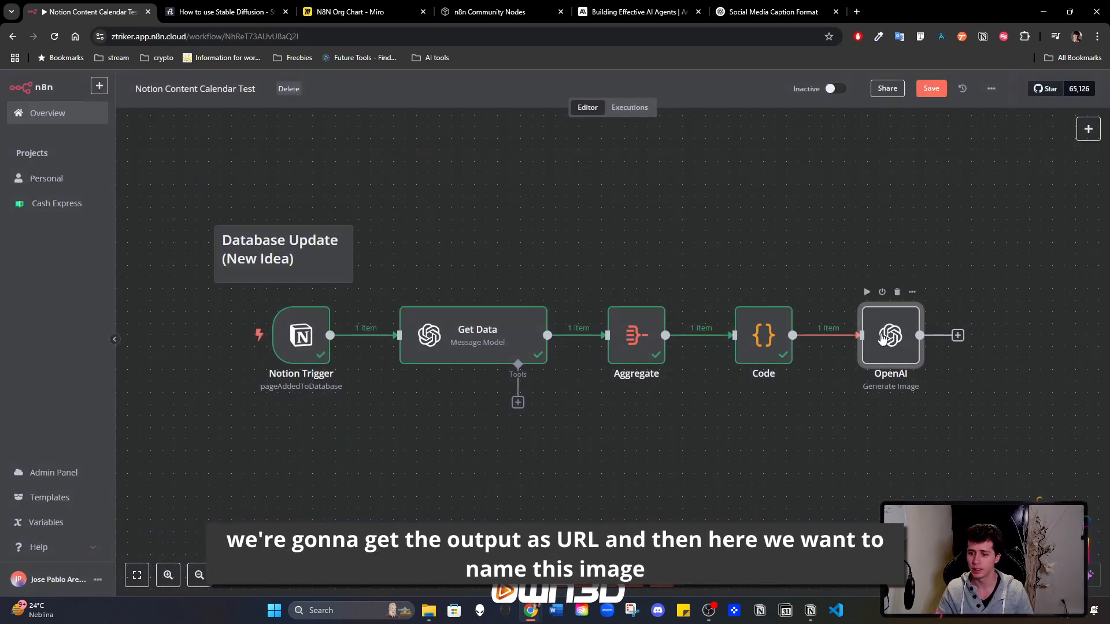
- Rename the OpenAI image node as Image Generator
{"action": "double_click", "coordinate": [882, 338]}
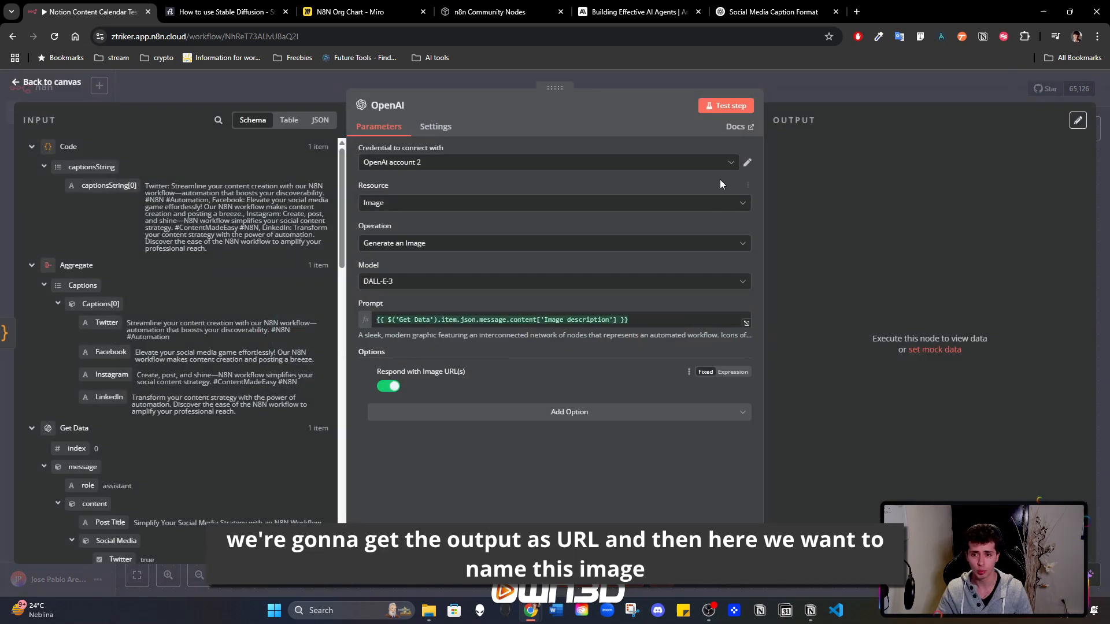
{"action": "left_click", "coordinate": [398, 105]}
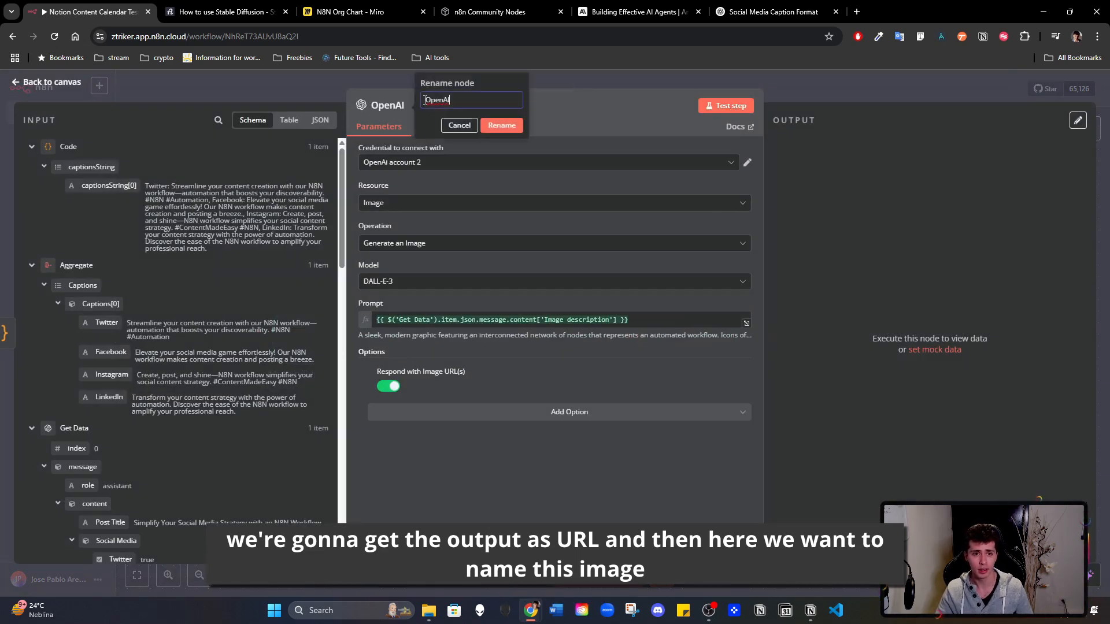
{"action": "type", "text": "Ima"}
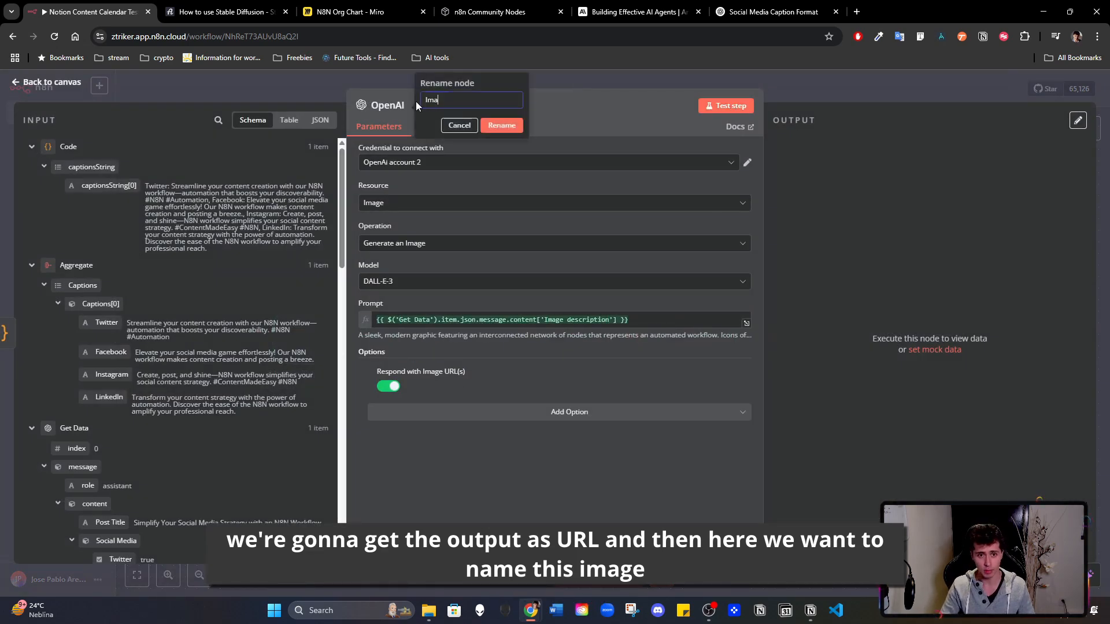
{"action": "type", "text": "ge Generator"}
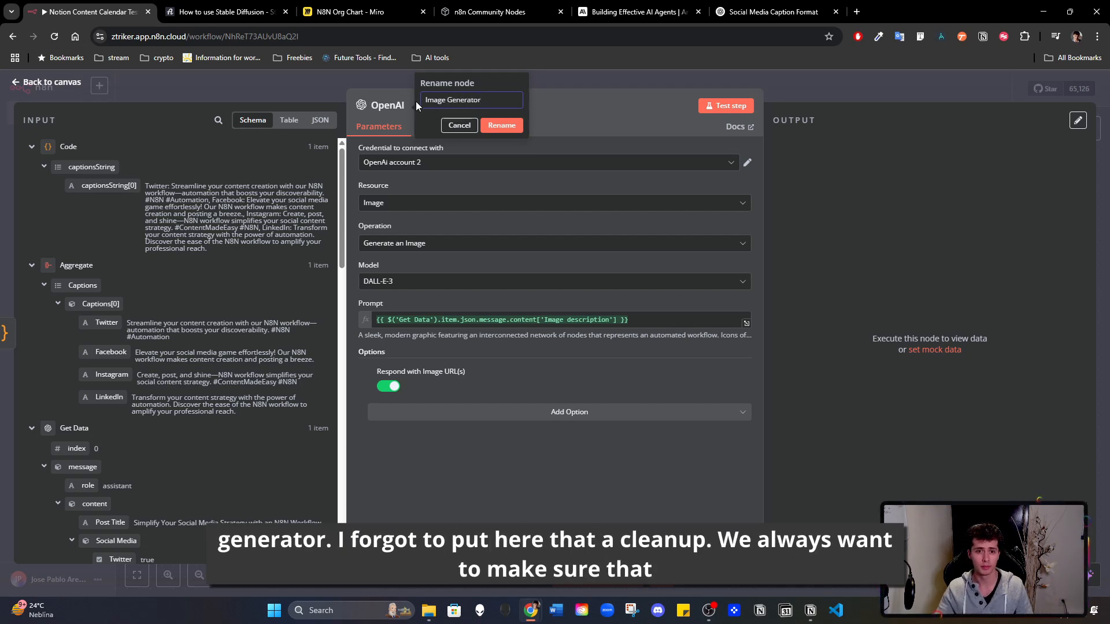
{"action": "left_click", "coordinate": [502, 125]}
{"action": "left_click", "coordinate": [856, 81]}
- Rename the Code node as Data Cleanup and shift it slightly toward the Aggregate node
{"action": "double_click", "coordinate": [760, 343]}
{"action": "left_click", "coordinate": [367, 106]}
{"action": "type", "text": "Data Cleanup"}
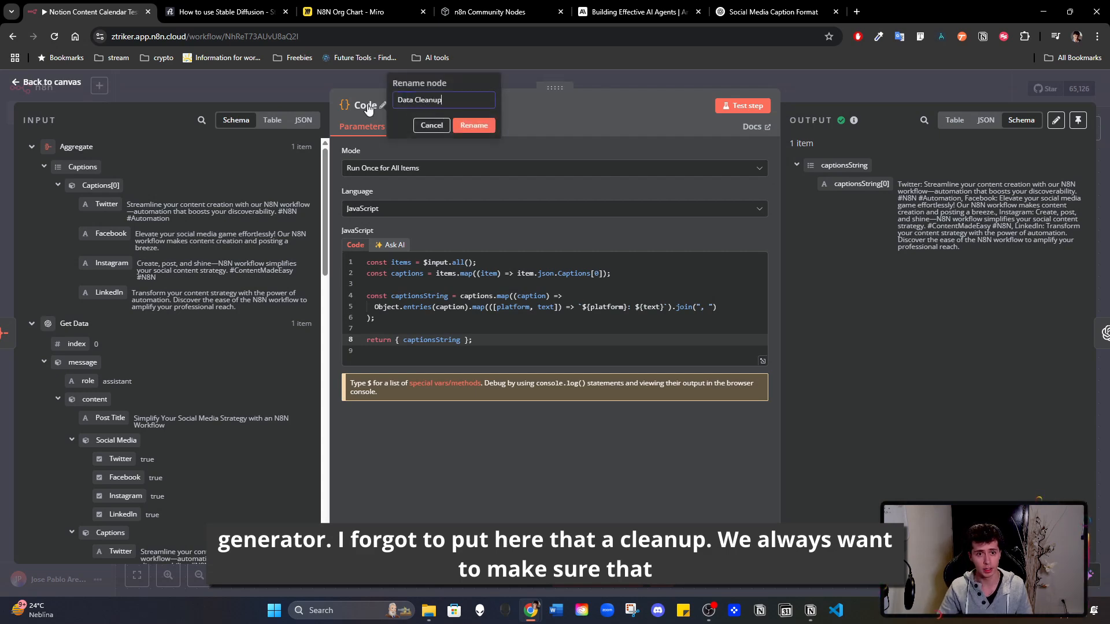
{"action": "left_click", "coordinate": [474, 125]}
{"action": "left_click", "coordinate": [859, 74]}
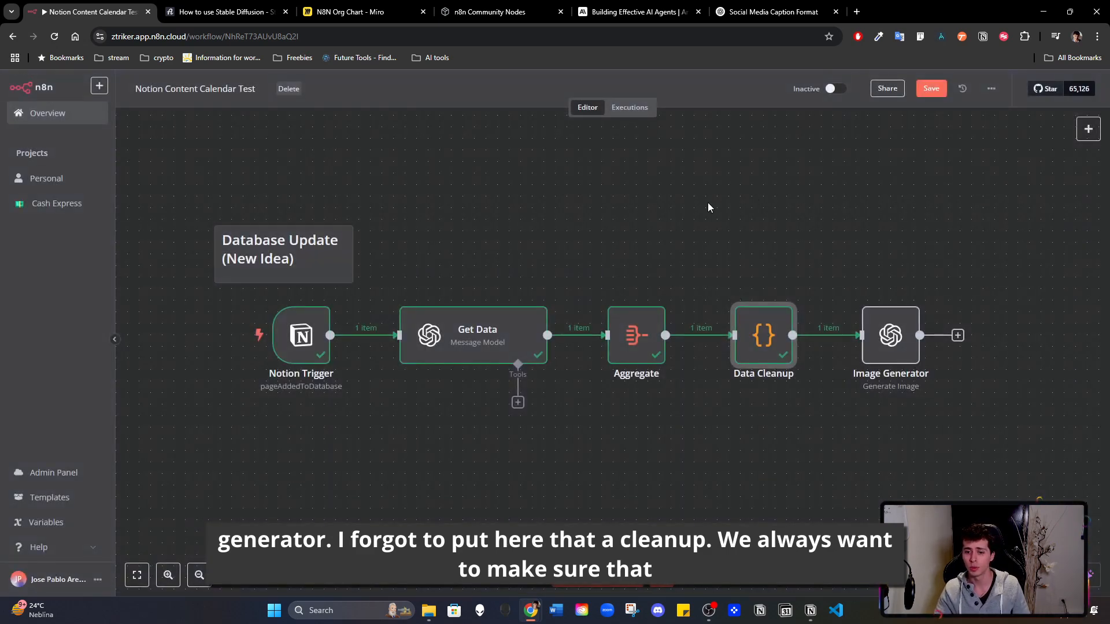
{"action": "left_click_drag", "start_coordinate": [746, 356], "coordinate": [734, 356]}
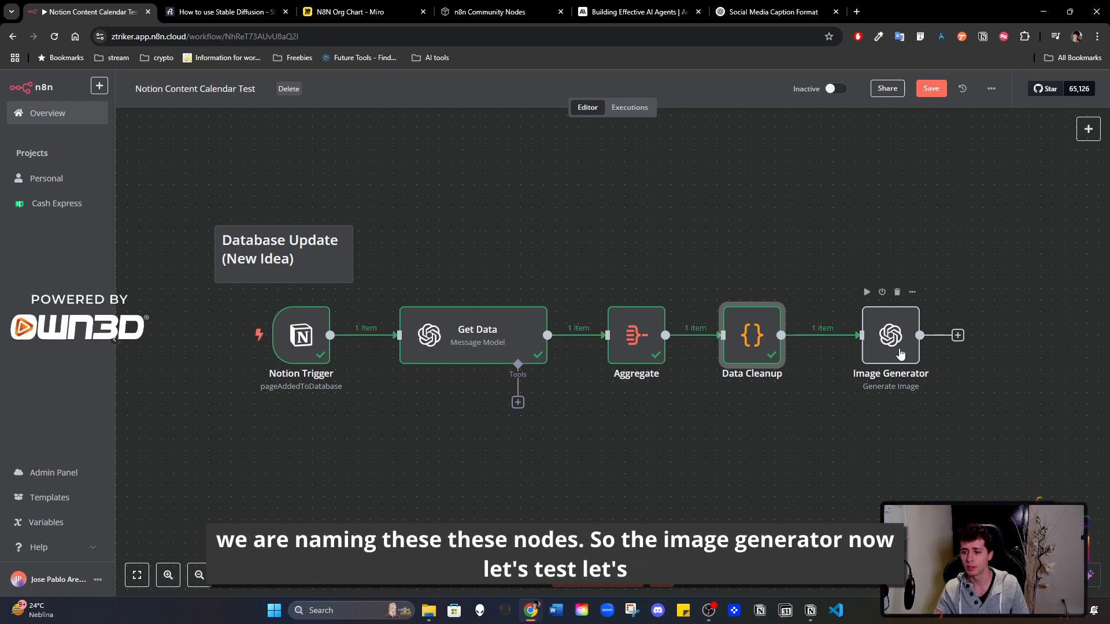
- Pin the output data of the Data Cleanup node and return to the canvas
{"action": "scroll", "coordinate": [920, 326], "scroll_direction": "right", "scroll_amount": 5}
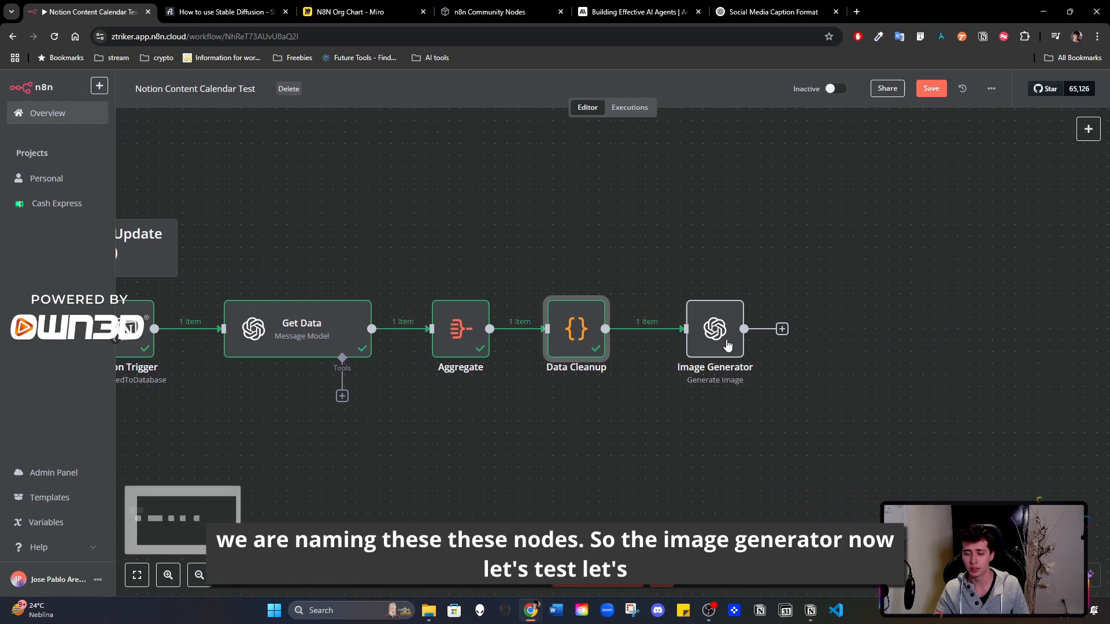
{"action": "left_click", "coordinate": [704, 343]}
{"action": "double_click", "coordinate": [704, 346]}
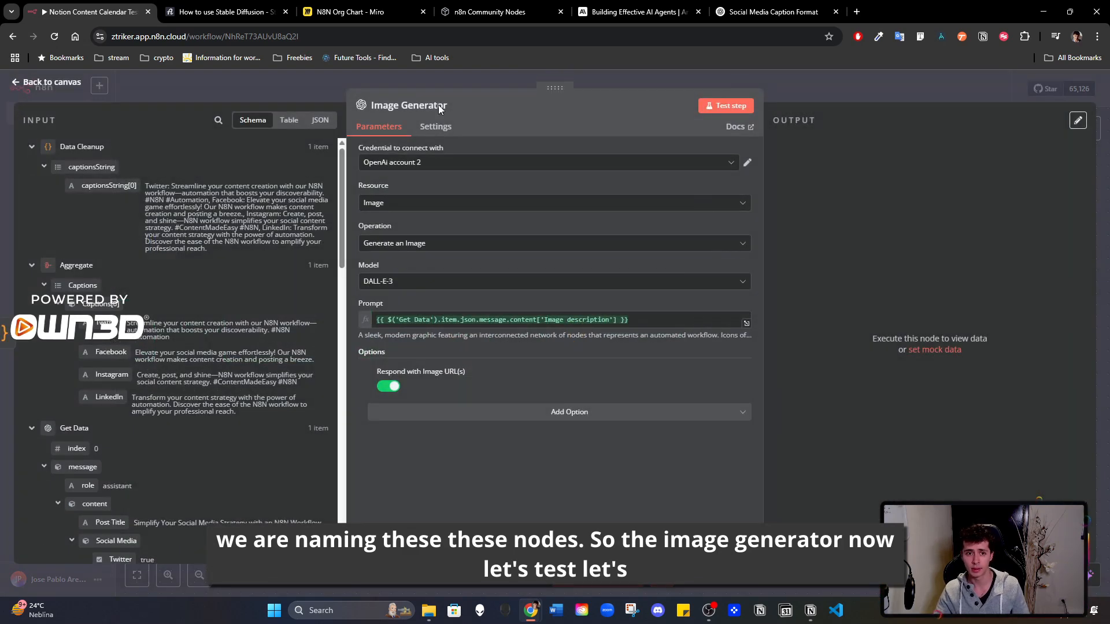
{"action": "left_click", "coordinate": [886, 98]}
{"action": "double_click", "coordinate": [585, 319]}
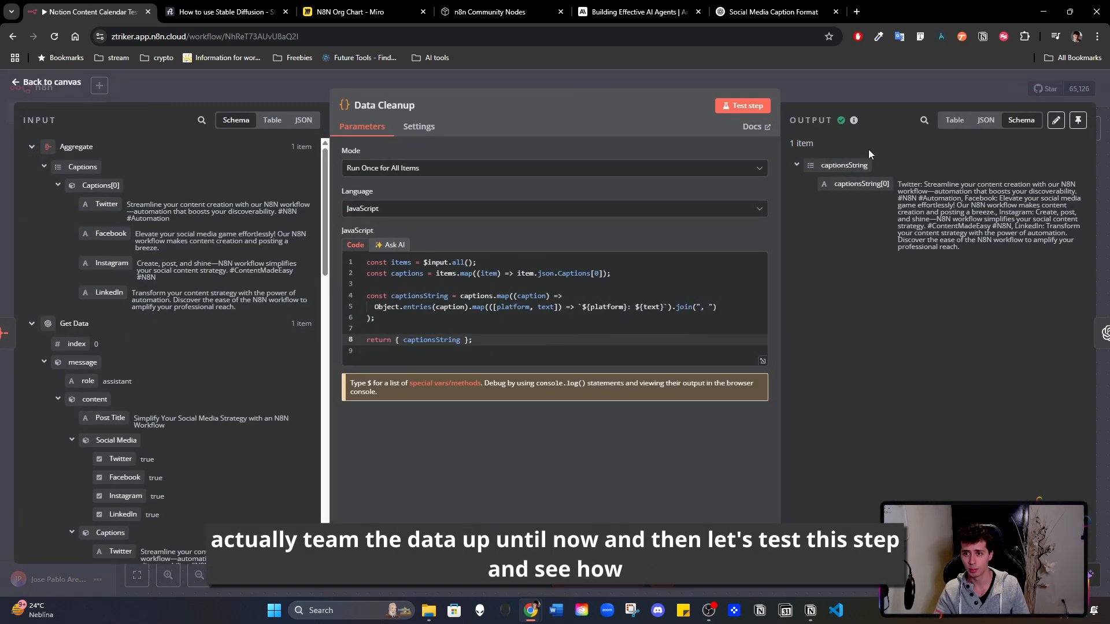
{"action": "left_click", "coordinate": [1076, 121]}
{"action": "left_click", "coordinate": [883, 79]}
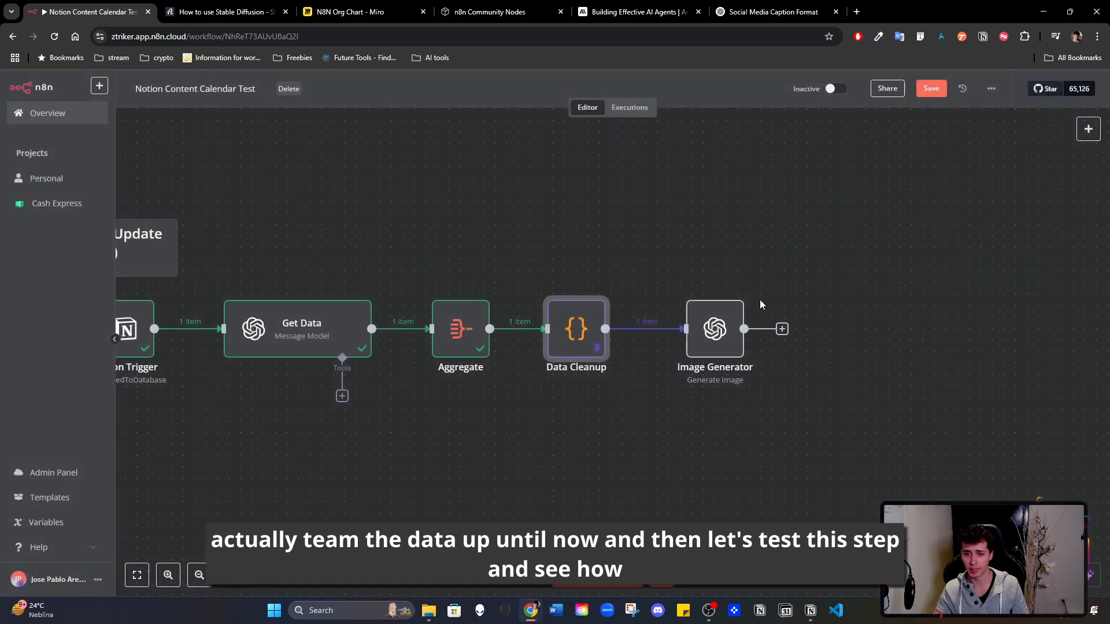
- Test the Image Generator node on its own and return to the canvas
{"action": "double_click", "coordinate": [713, 339]}
{"action": "left_click", "coordinate": [732, 105]}
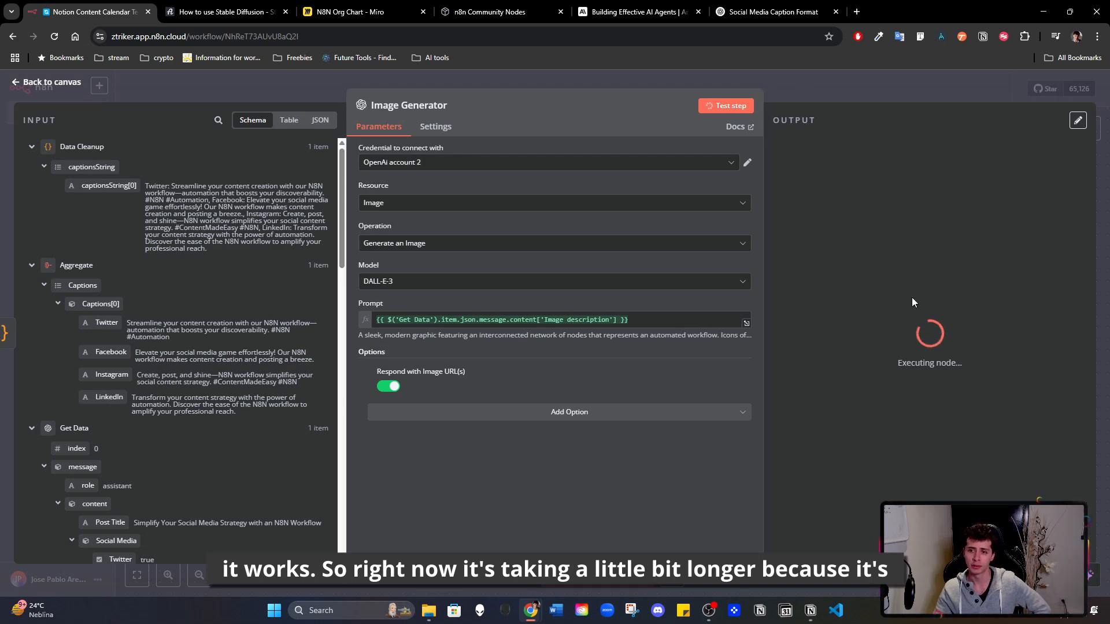
{"action": "left_click", "coordinate": [833, 88]}
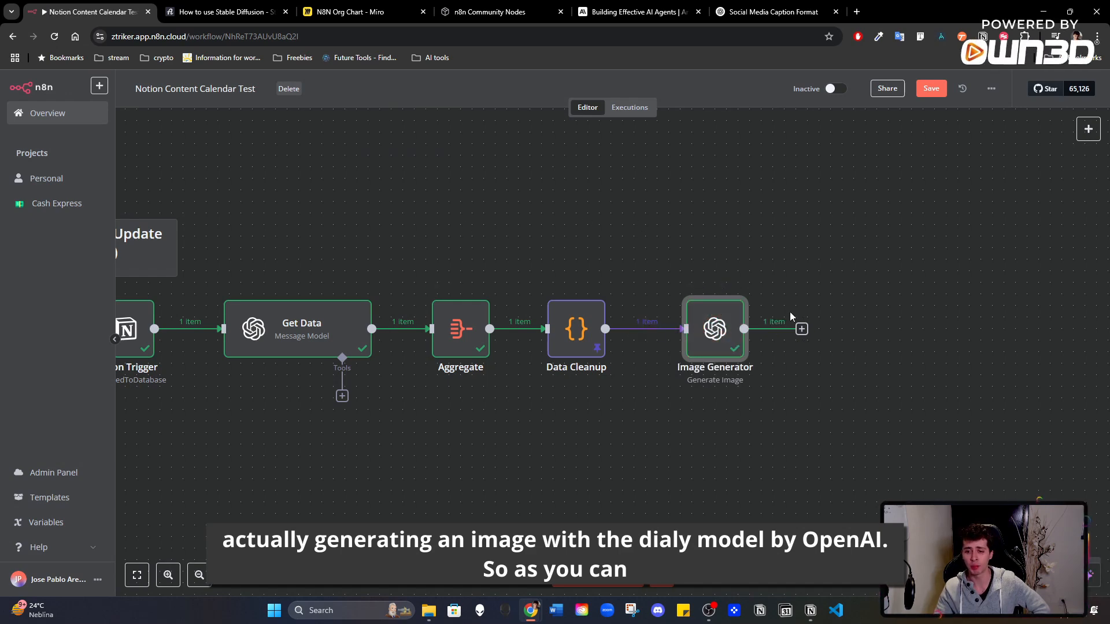
- Inspect the Image Generator node's output in the Table, JSON and Schema views
{"action": "double_click", "coordinate": [706, 334]}
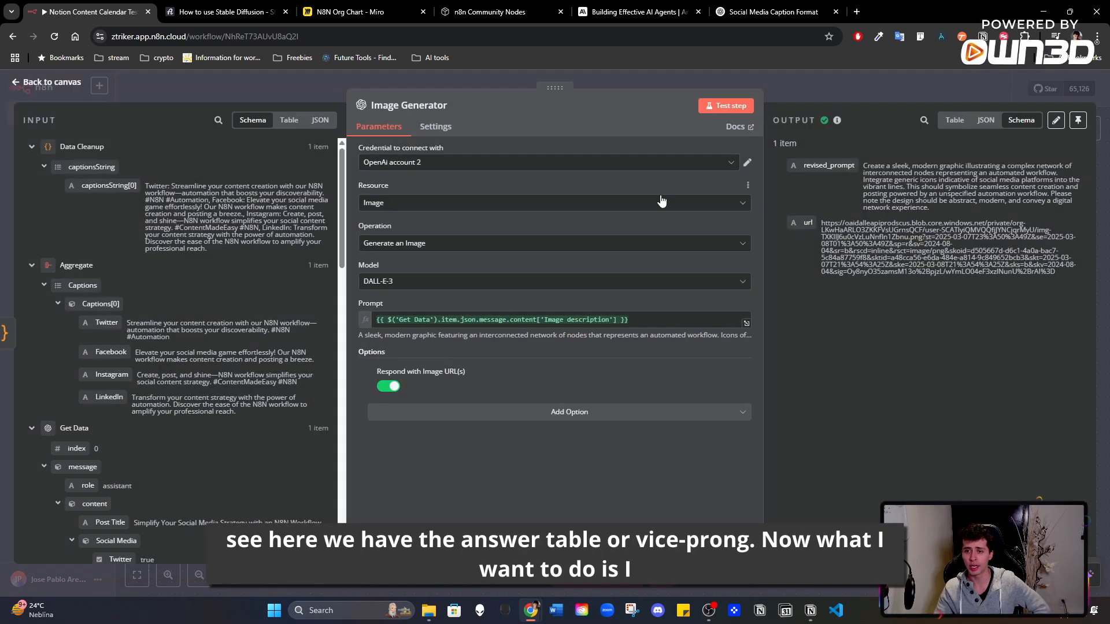
{"action": "left_click", "coordinate": [954, 119]}
{"action": "left_click", "coordinate": [986, 119]}
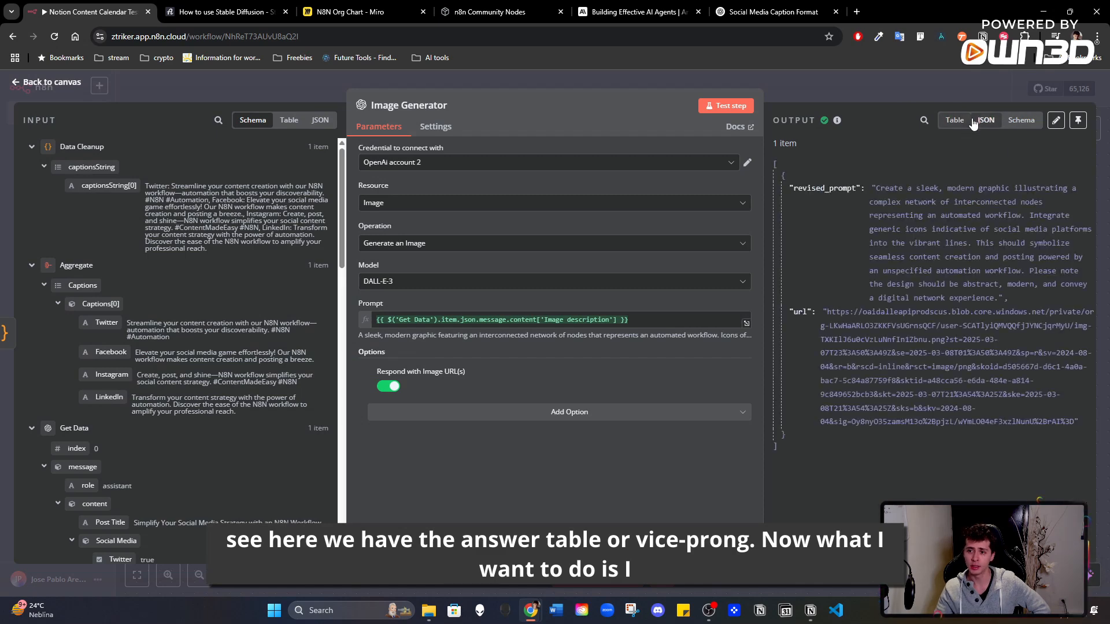
{"action": "left_click", "coordinate": [1021, 120]}
- Check the generated image by opening its output URL in a new browser tab, and review the revised_prompt text in the node's output
{"action": "left_click_drag", "start_coordinate": [821, 223], "coordinate": [1067, 276]}
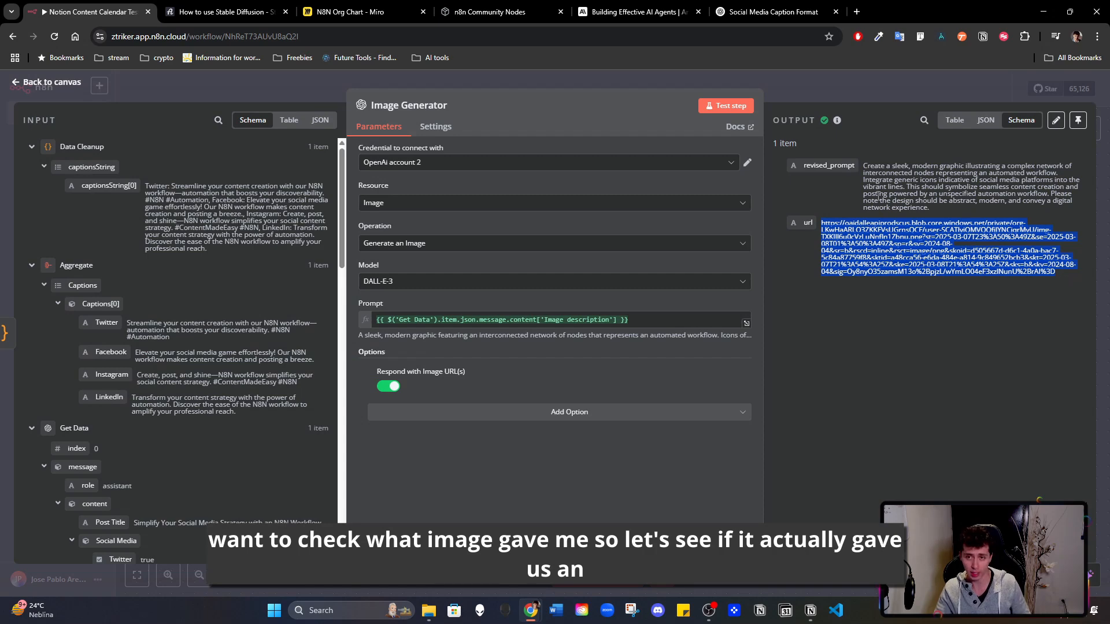
{"action": "left_click", "coordinate": [857, 12]}
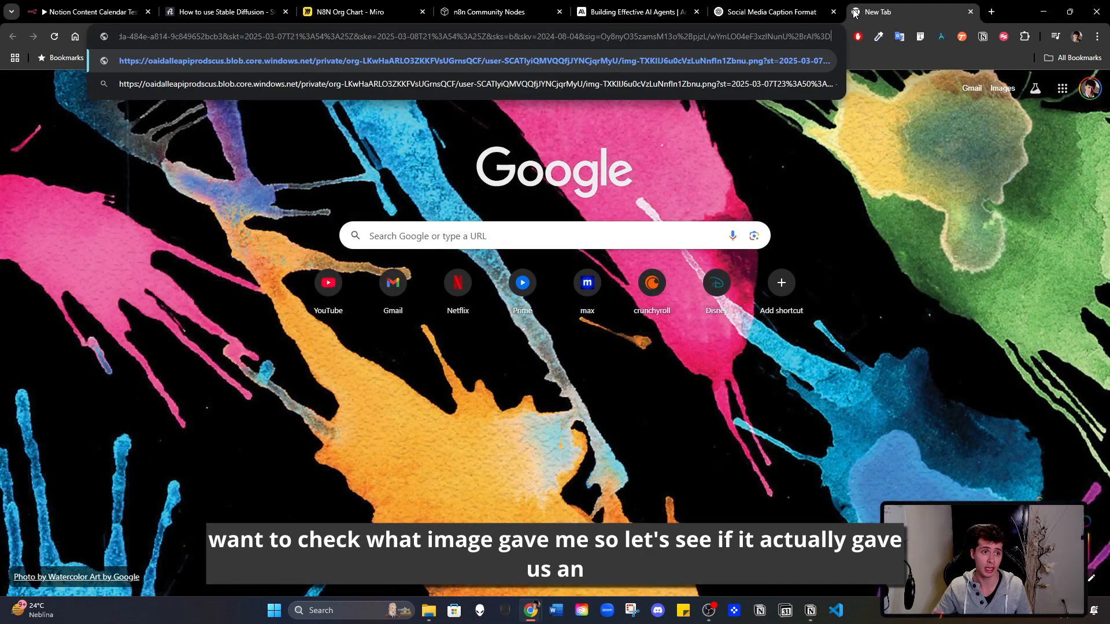
{"action": "key", "text": "Return"}
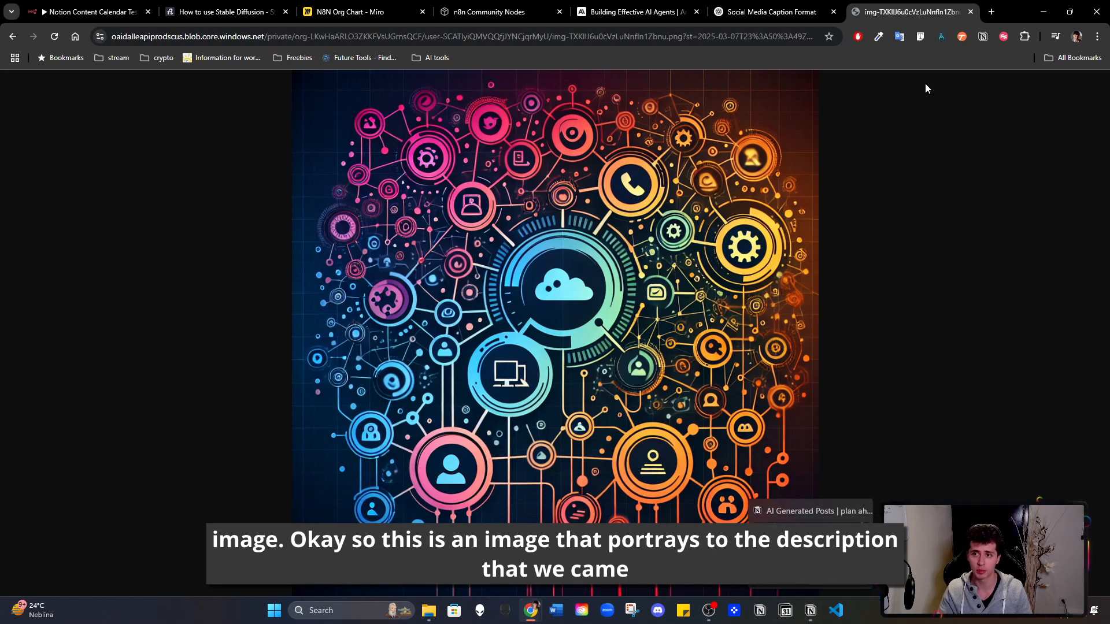
{"action": "left_click", "coordinate": [971, 13]}
{"action": "left_click_drag", "start_coordinate": [867, 166], "coordinate": [1015, 213]}
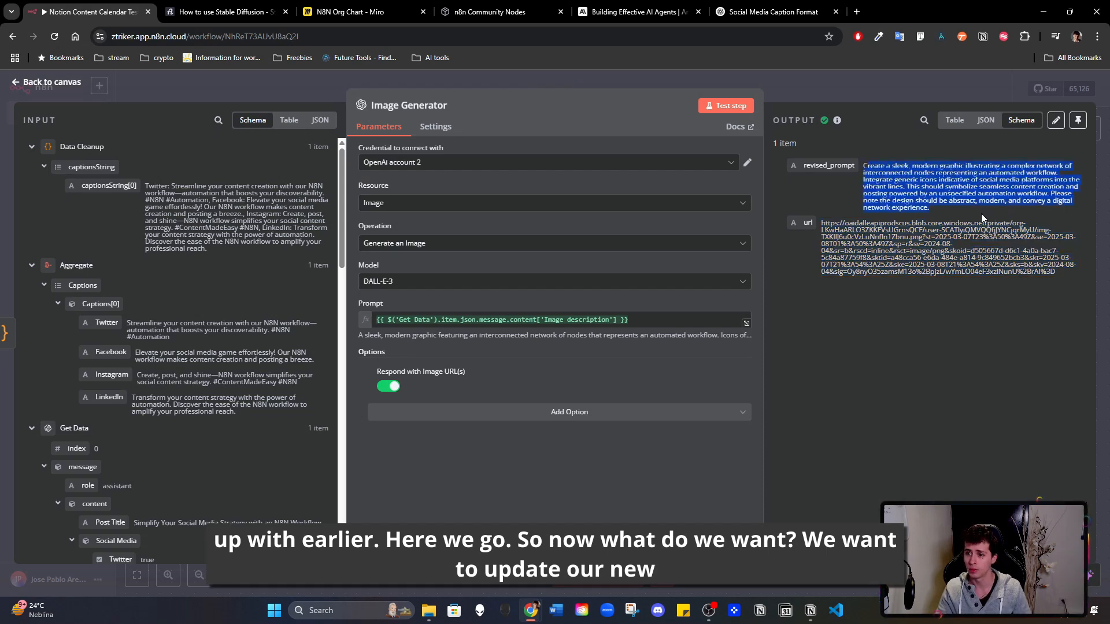
{"action": "left_click", "coordinate": [873, 139]}
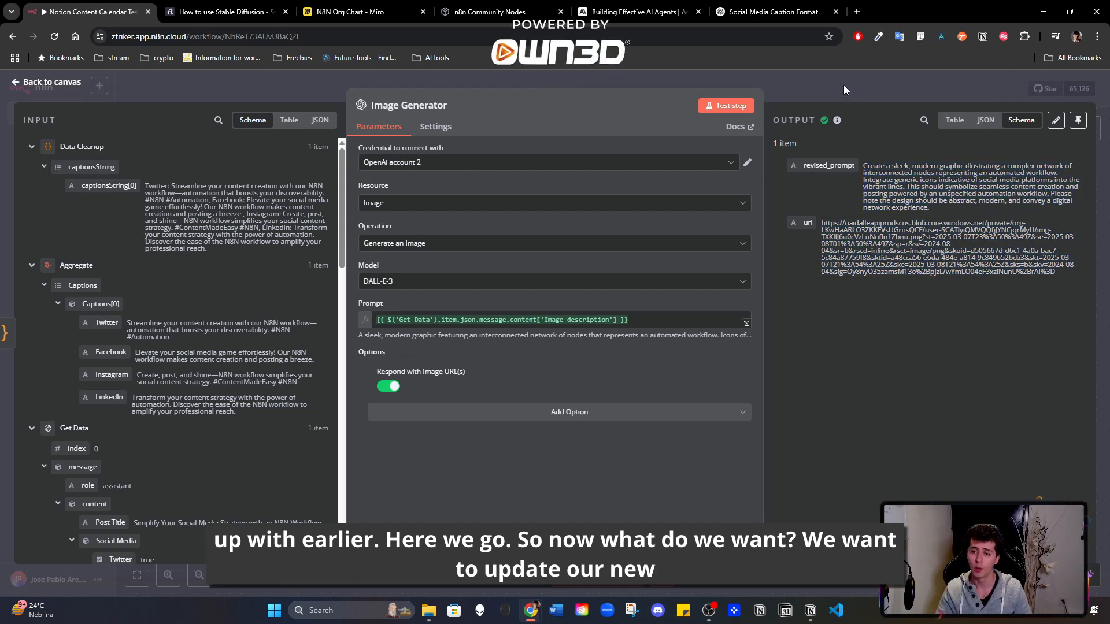
{"action": "left_click", "coordinate": [844, 86]}
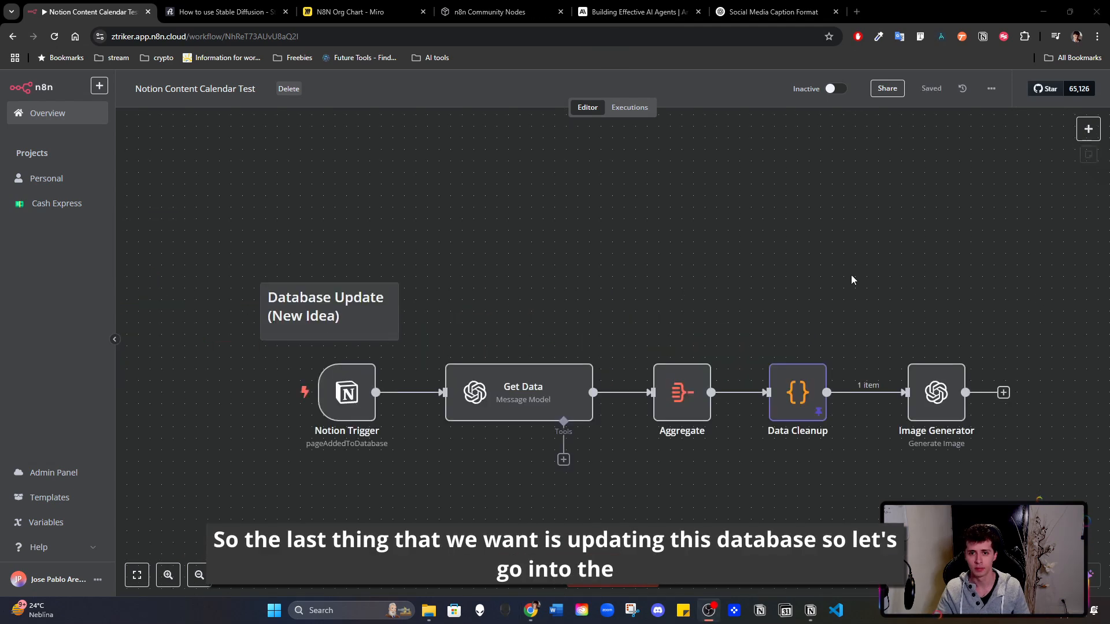
- Add a Notion node with the Create a database page action after the Image Generator node
{"action": "left_click_drag", "start_coordinate": [737, 214], "coordinate": [352, 198]}
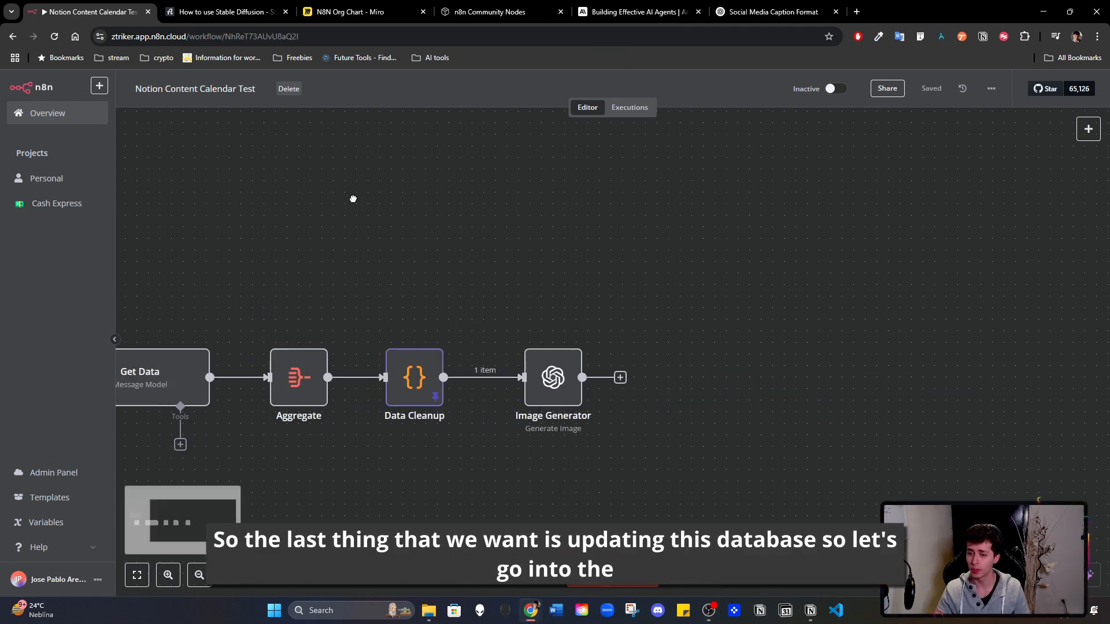
{"action": "left_click", "coordinate": [620, 378]}
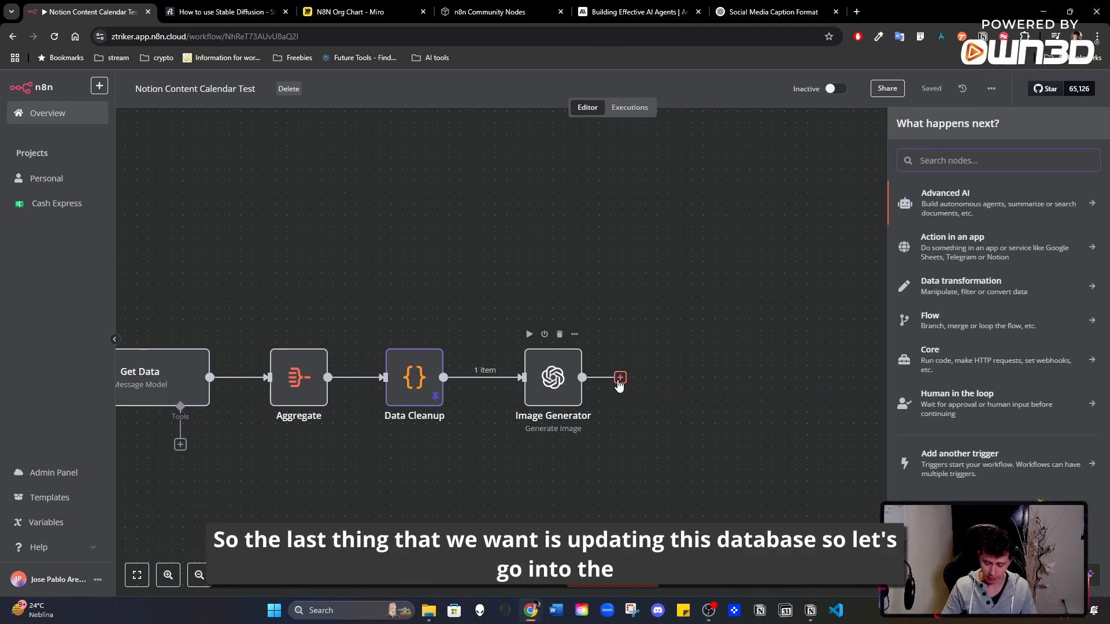
{"action": "type", "text": "notio"}
{"action": "left_click", "coordinate": [980, 200]}
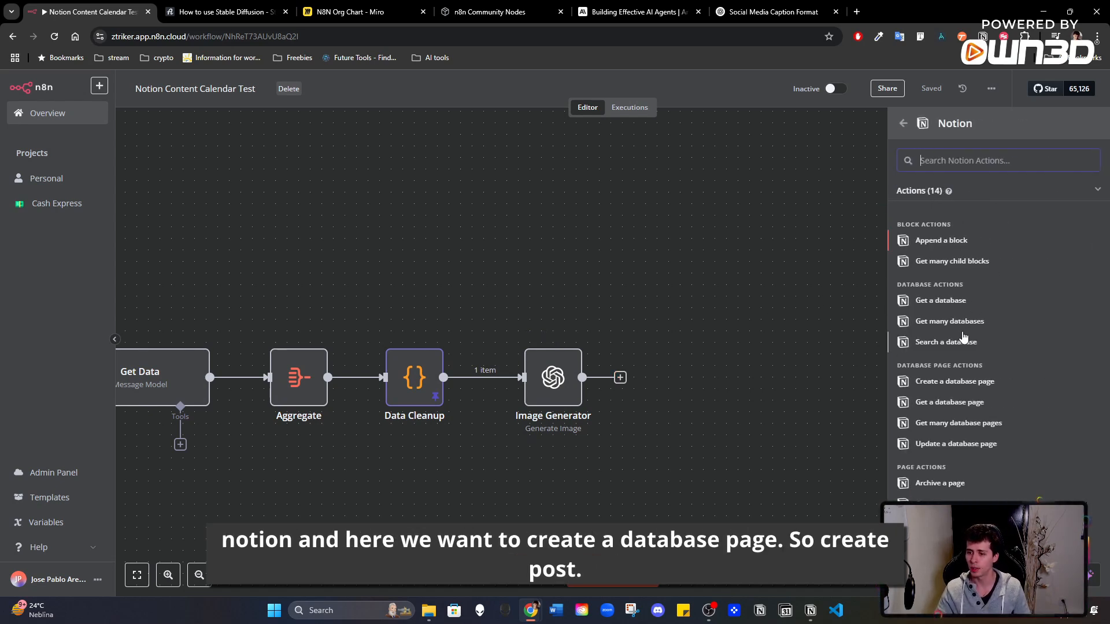
{"action": "left_click", "coordinate": [972, 386]}
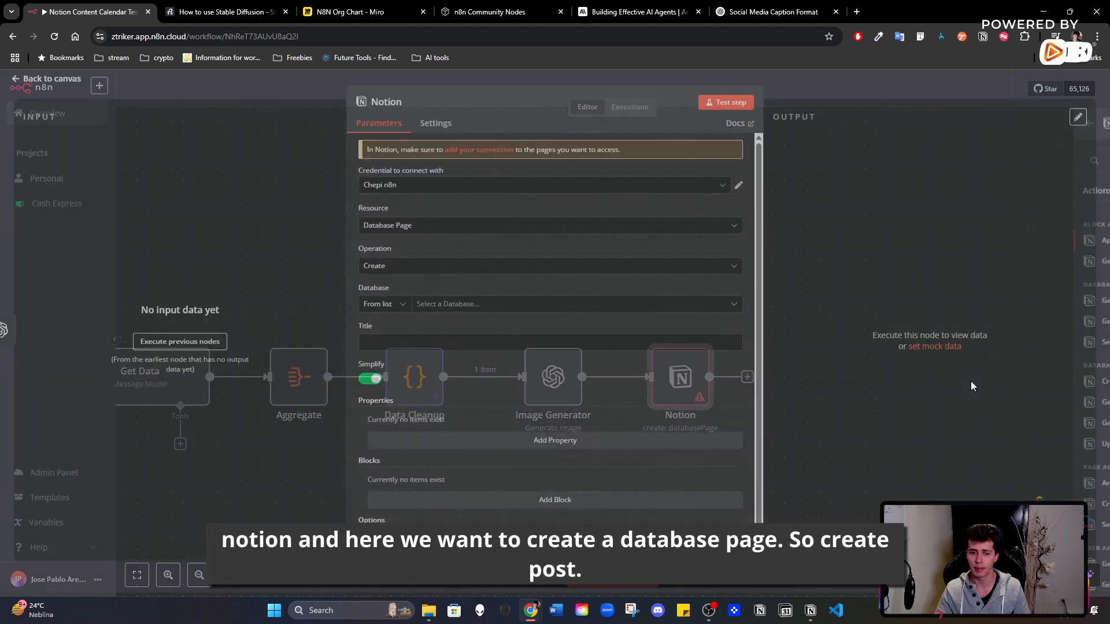
- Rename the new Notion node as Create Post Draft
{"action": "left_click", "coordinate": [384, 105]}
{"action": "left_click", "coordinate": [398, 108]}
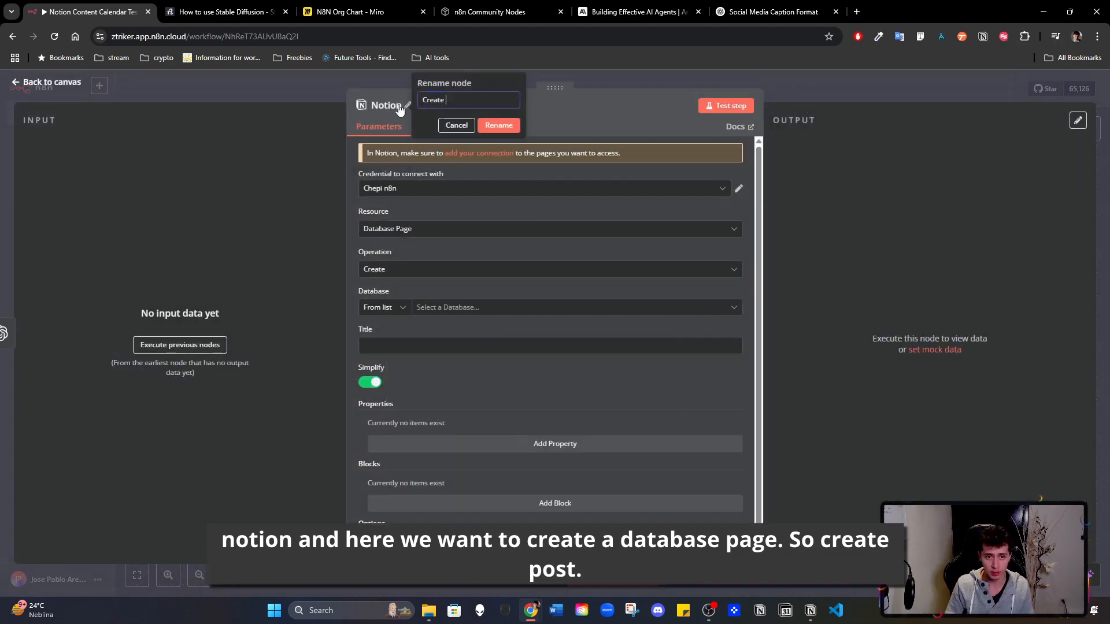
{"action": "type", "text": "Create Post"}
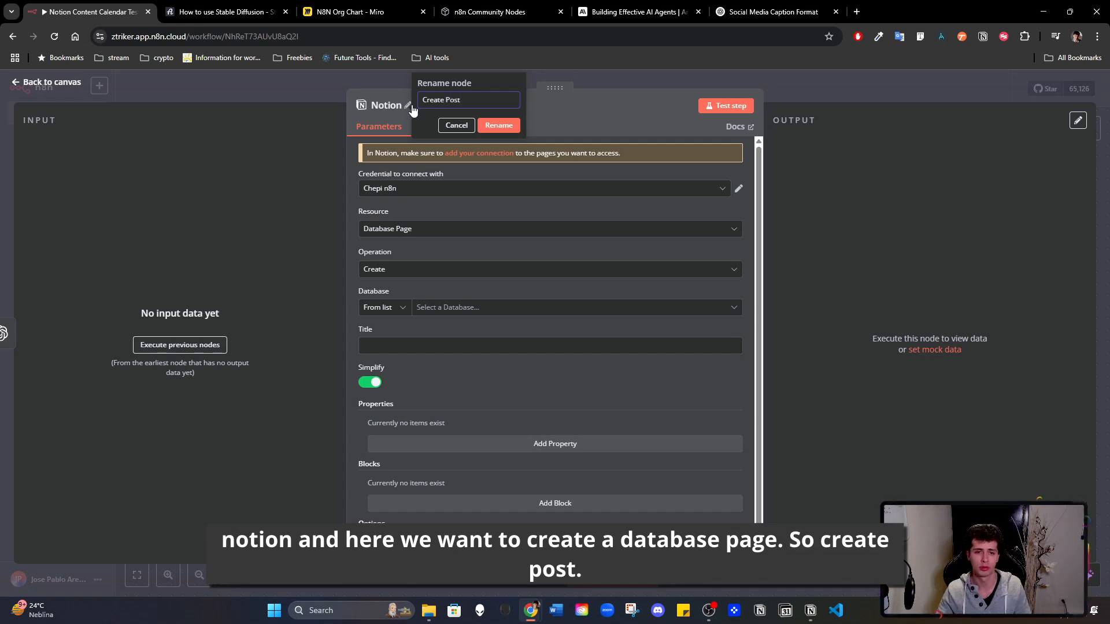
{"action": "type", "text": " Draft"}
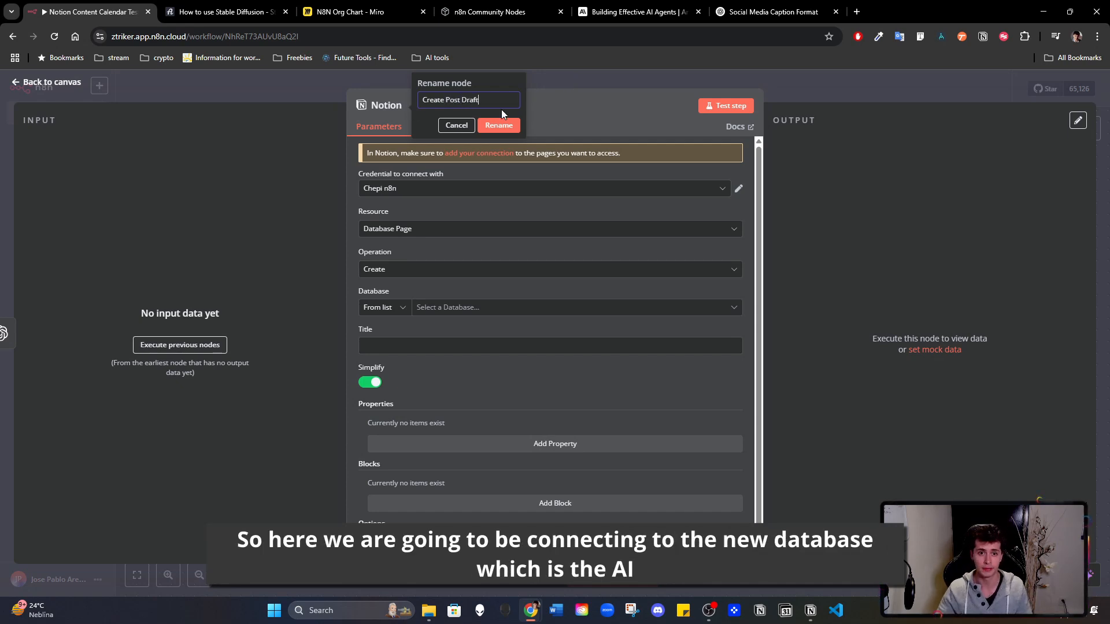
{"action": "left_click", "coordinate": [498, 125]}
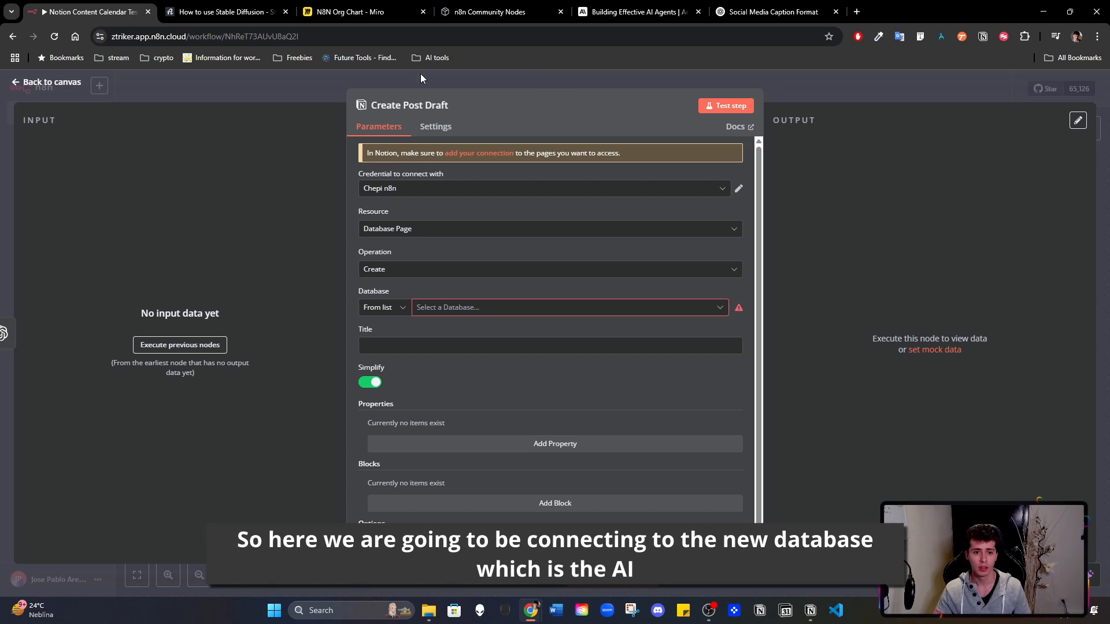
- Choose AI Generated Posts as the target database of the Create Post Draft node
{"action": "left_click", "coordinate": [464, 308]}
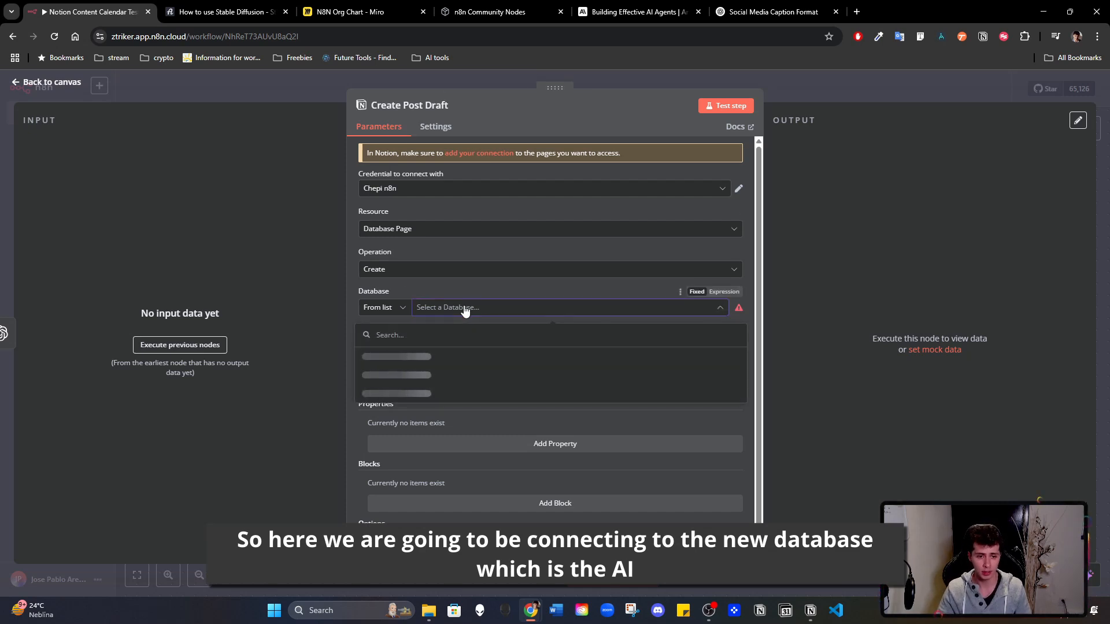
{"action": "scroll", "coordinate": [421, 370], "scroll_direction": "down", "scroll_amount": 5}
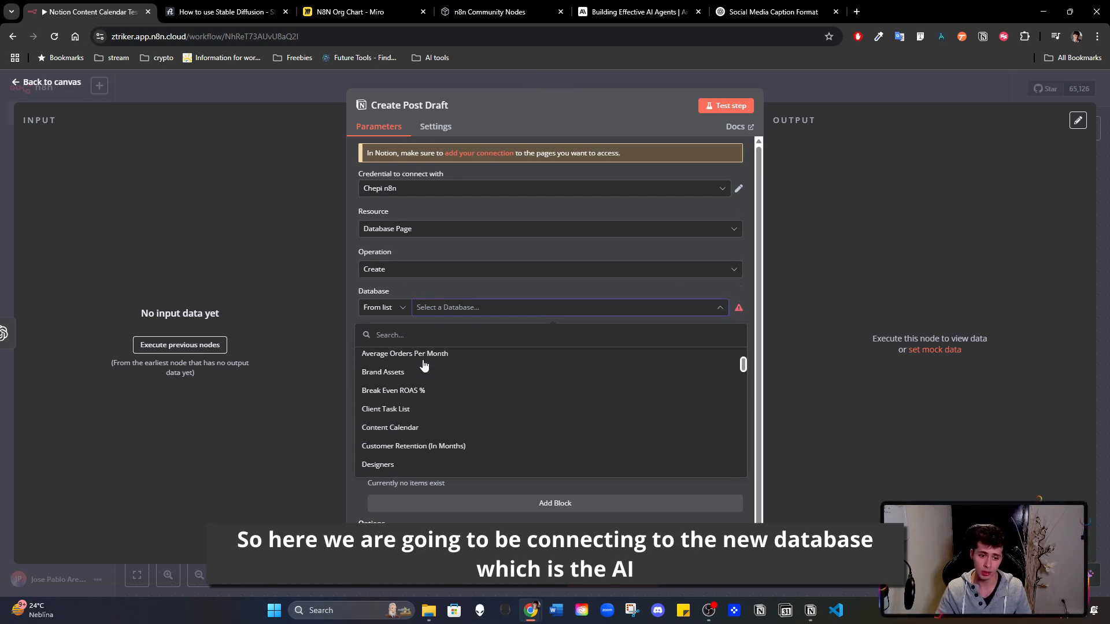
{"action": "scroll", "coordinate": [421, 386], "scroll_direction": "down", "scroll_amount": 2}
{"action": "scroll", "coordinate": [421, 386], "scroll_direction": "up", "scroll_amount": 6}
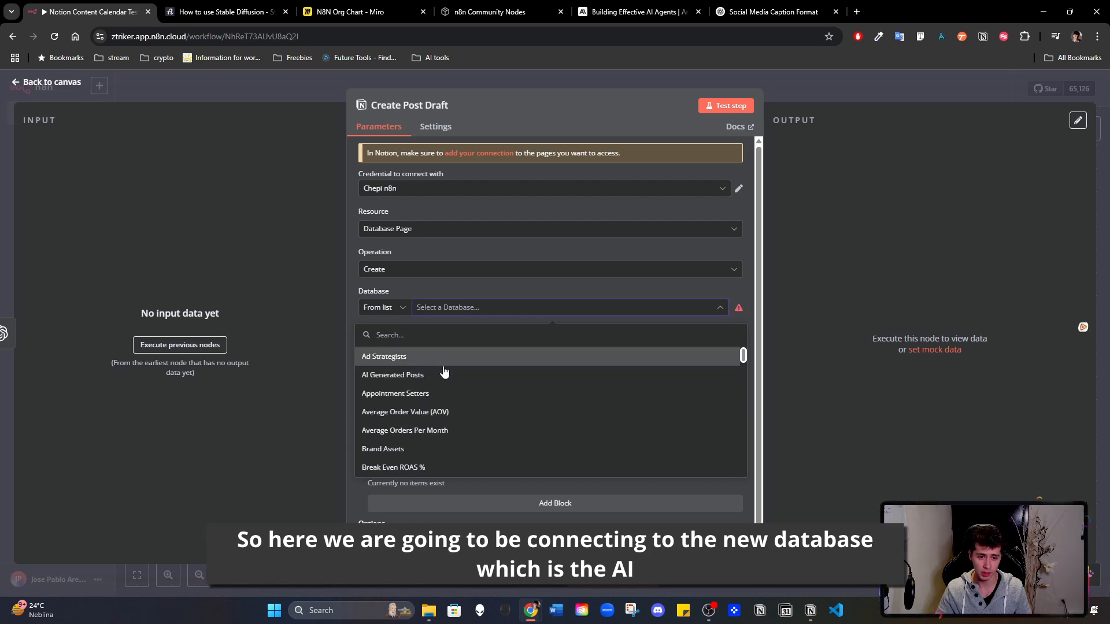
{"action": "left_click", "coordinate": [445, 374]}
- Switch to Notion and compare the columns of the Content Calendar and AI Generated Posts databases, then return to n8n
{"action": "left_click", "coordinate": [810, 611]}
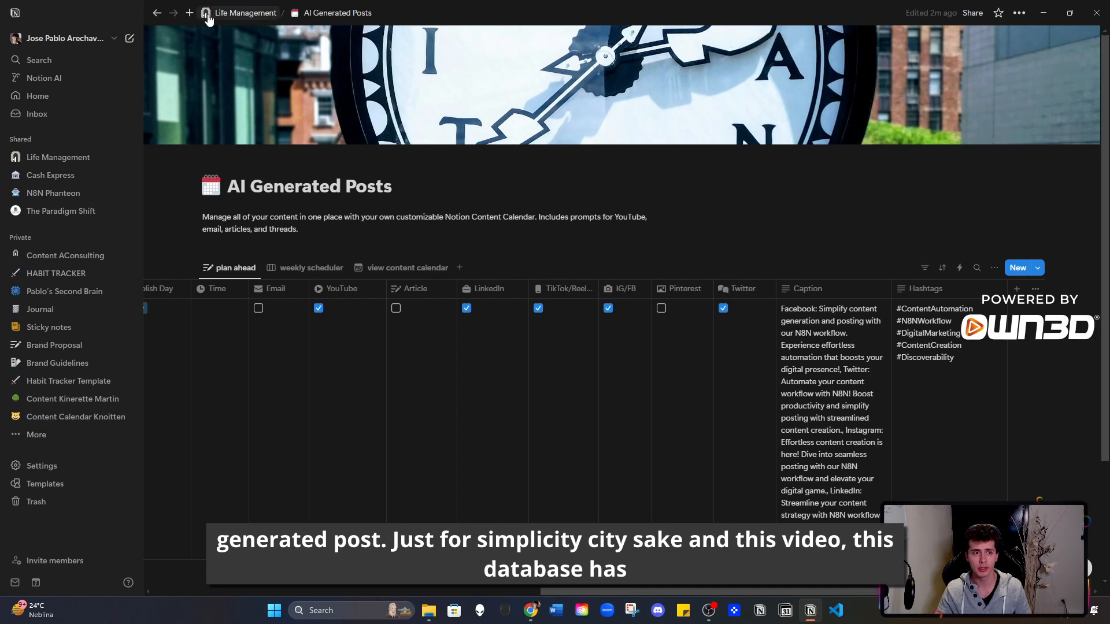
{"action": "left_click", "coordinate": [224, 17]}
{"action": "left_click", "coordinate": [295, 481]}
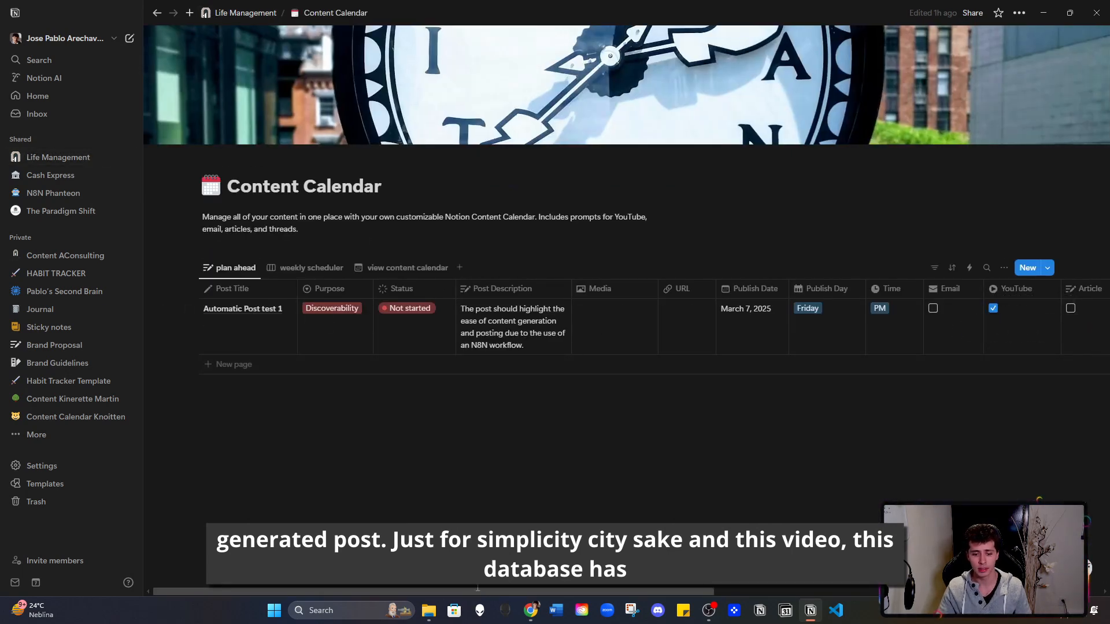
{"action": "left_click_drag", "start_coordinate": [477, 597], "coordinate": [362, 597]}
{"action": "left_click", "coordinate": [245, 13]}
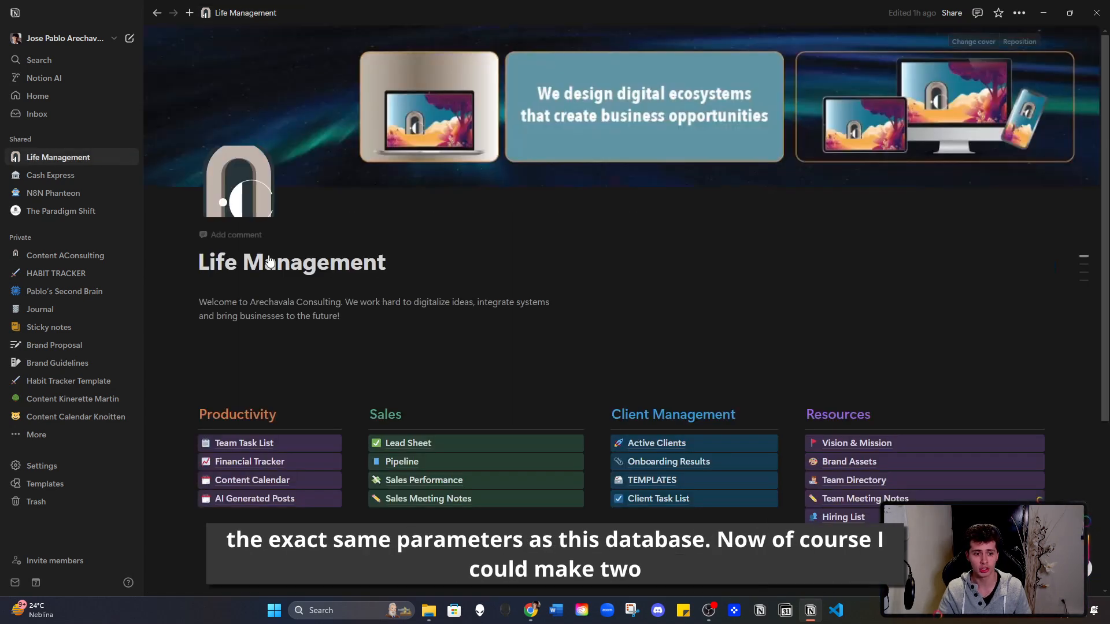
{"action": "left_click", "coordinate": [310, 504]}
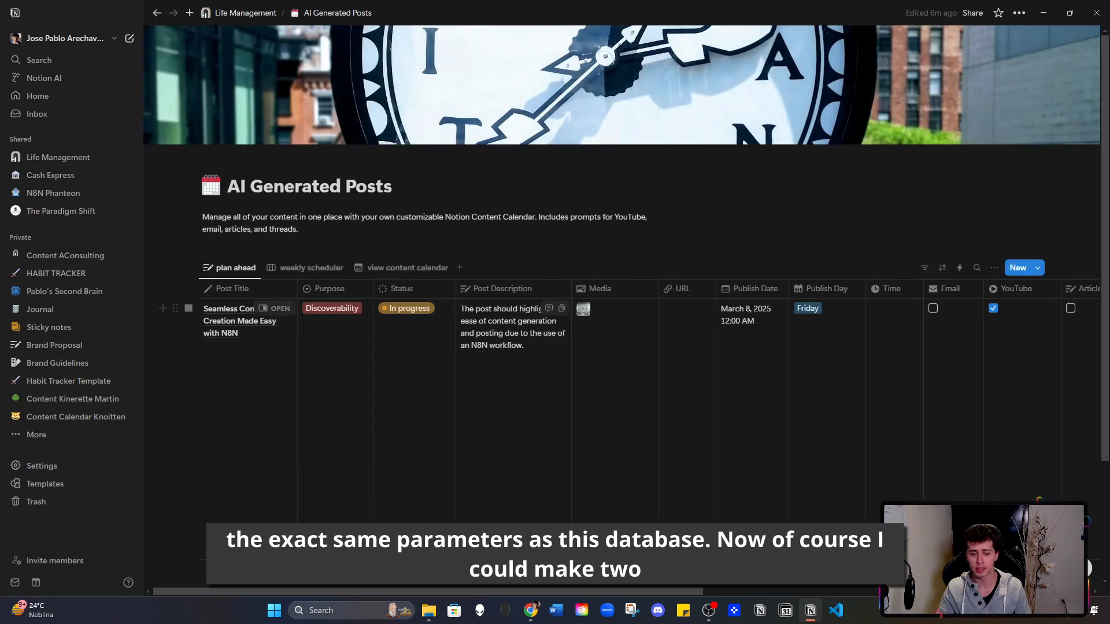
{"action": "mouse_move", "coordinate": [471, 596]}
{"action": "left_mouse_down"}
{"action": "mouse_move", "coordinate": [650, 594]}
{"action": "mouse_move", "coordinate": [465, 593]}
{"action": "left_mouse_up"}
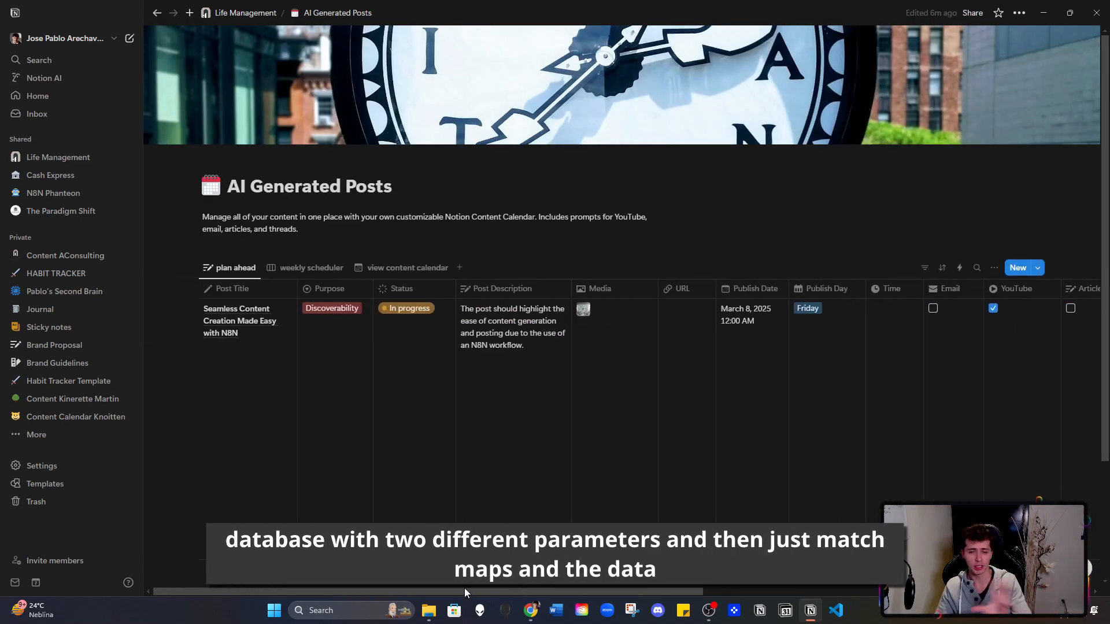
{"action": "mouse_move", "coordinate": [335, 593]}
{"action": "left_mouse_down"}
{"action": "mouse_move", "coordinate": [704, 593]}
{"action": "mouse_move", "coordinate": [338, 594]}
{"action": "left_mouse_up"}
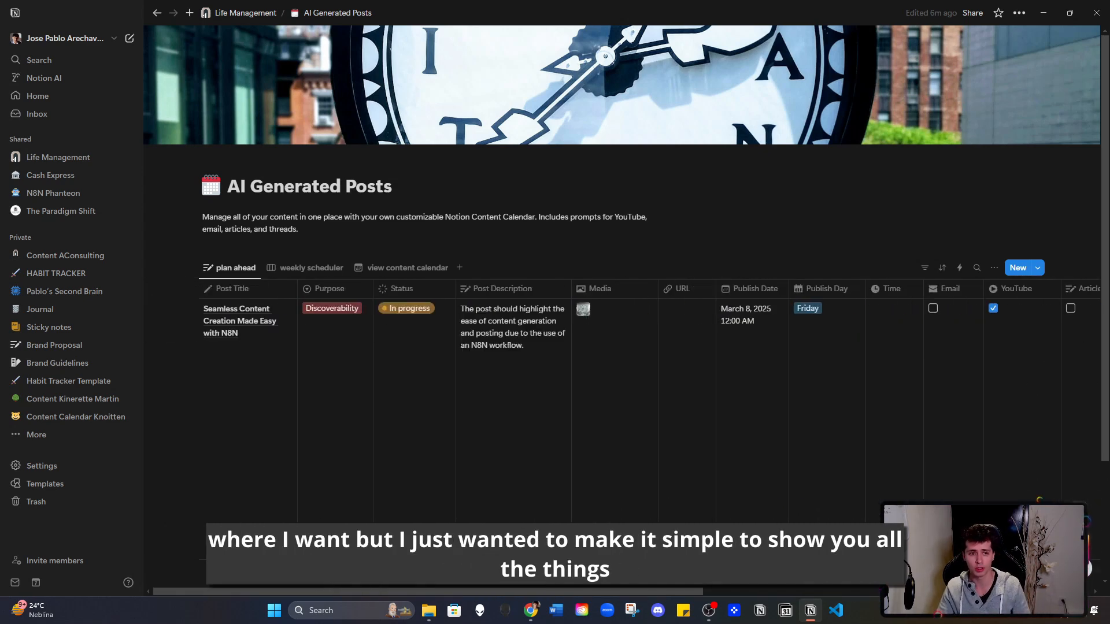
{"action": "left_click", "coordinate": [245, 13]}
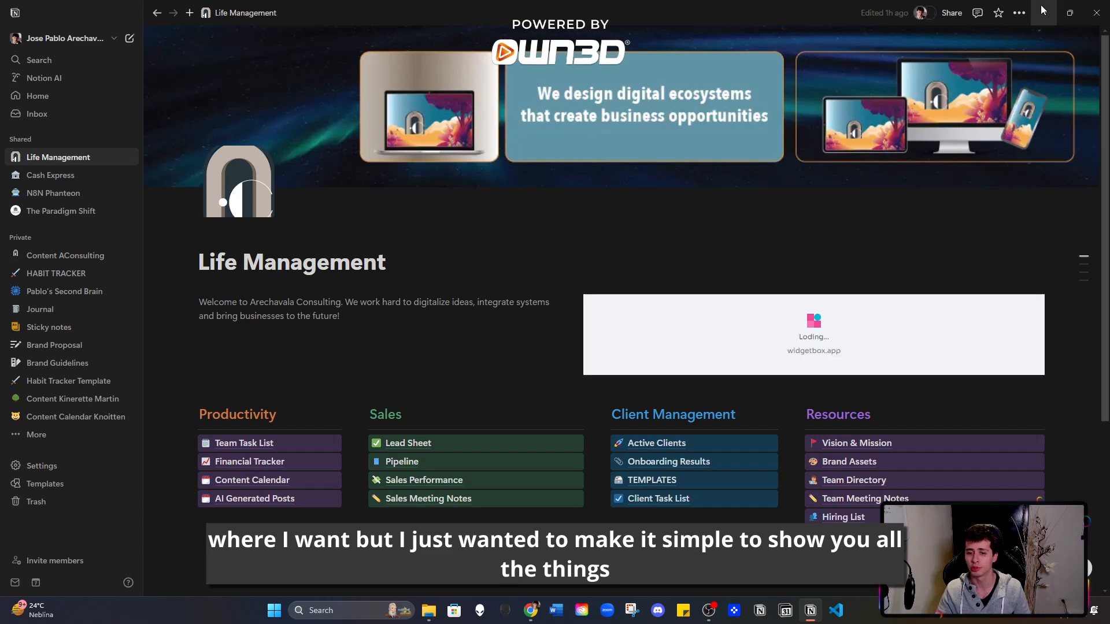
{"action": "left_click", "coordinate": [1044, 8]}
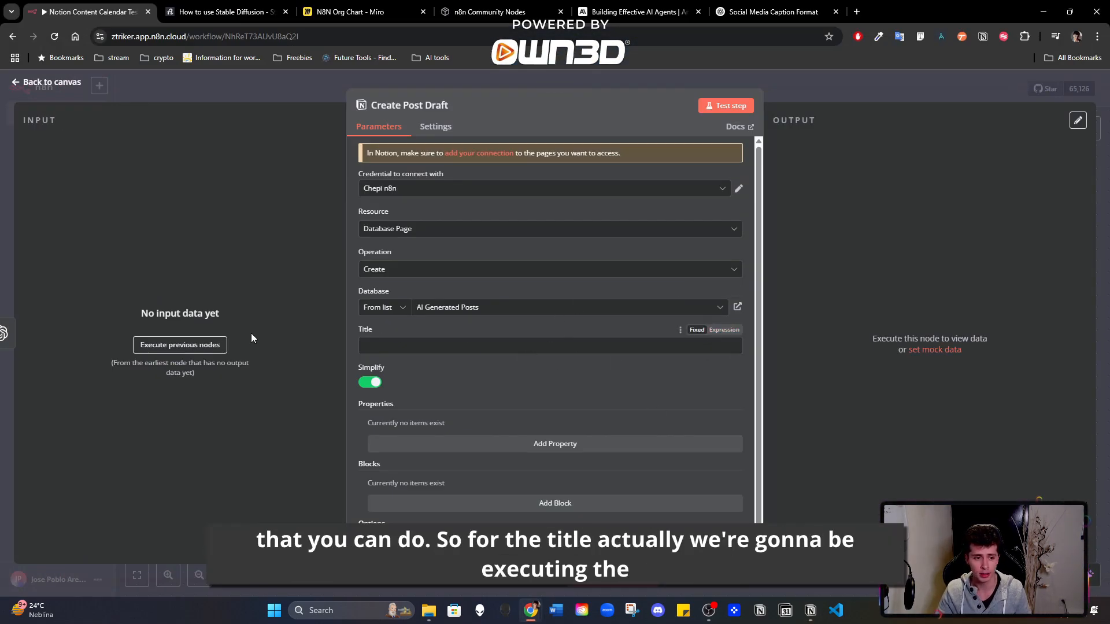
{"action": "left_click", "coordinate": [841, 85]}
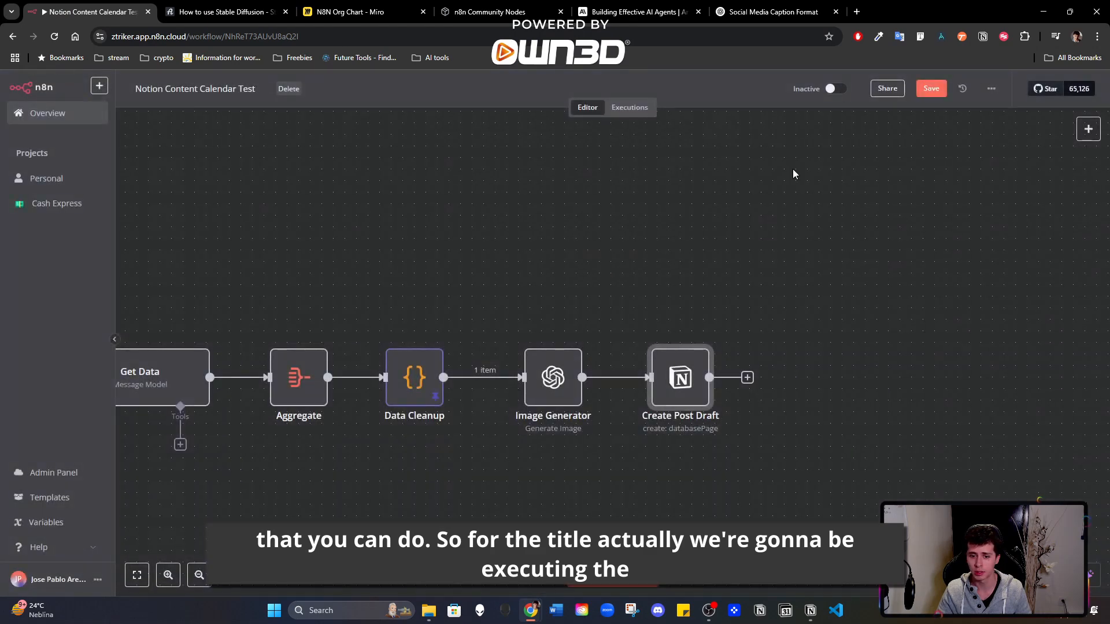
{"action": "double_click", "coordinate": [681, 377]}
{"action": "left_click", "coordinate": [858, 77]}
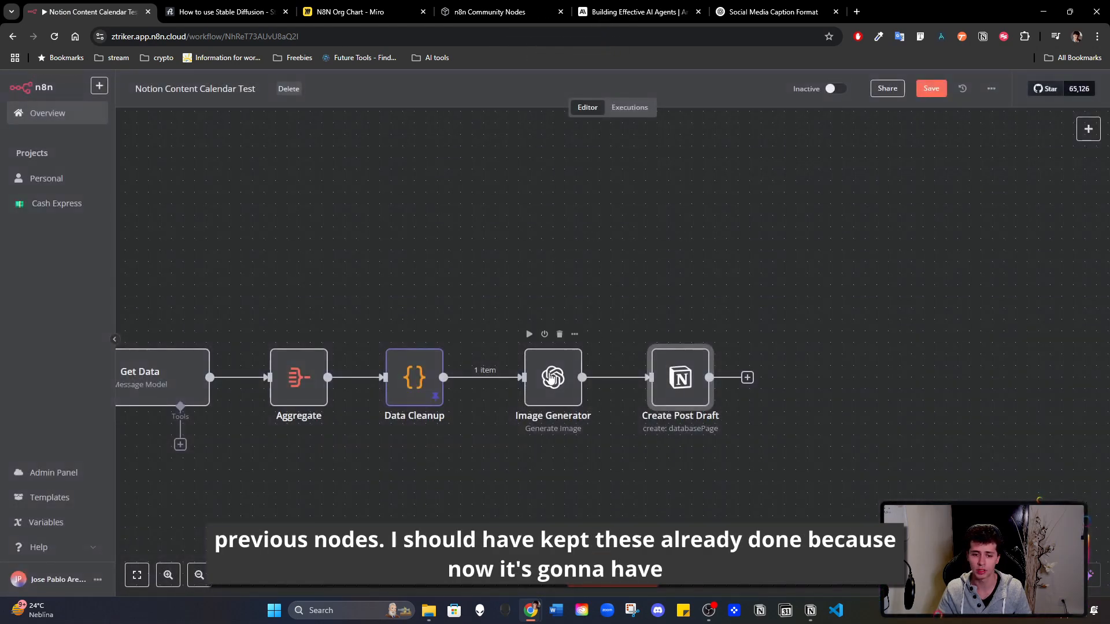
- Execute the nodes preceding Create Post Draft to generate fresh input data for it
{"action": "double_click", "coordinate": [547, 379]}
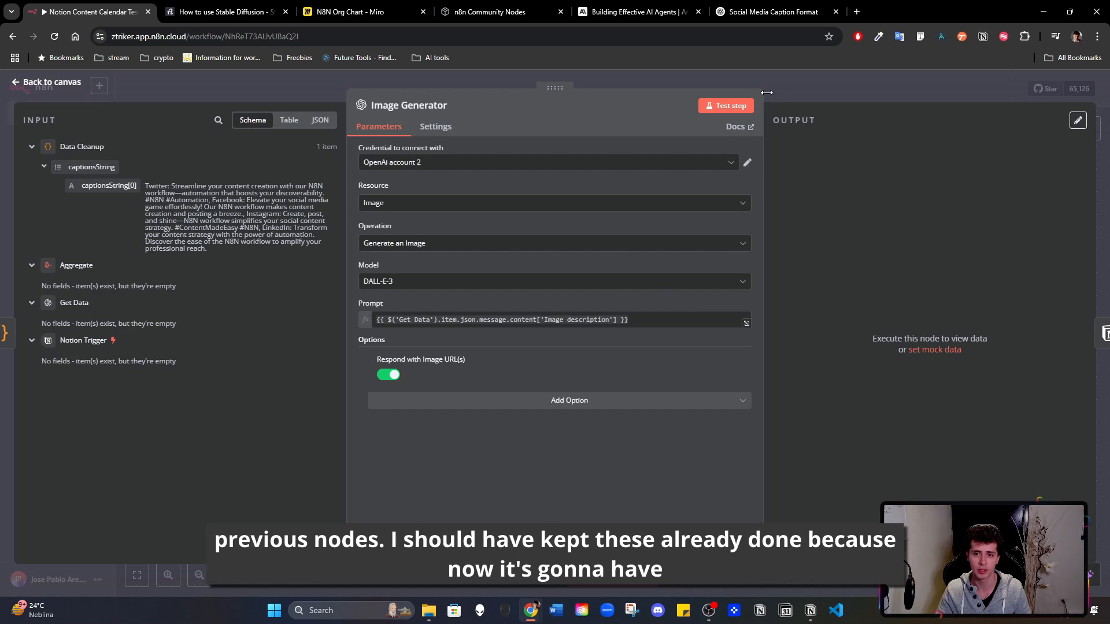
{"action": "left_click", "coordinate": [790, 93]}
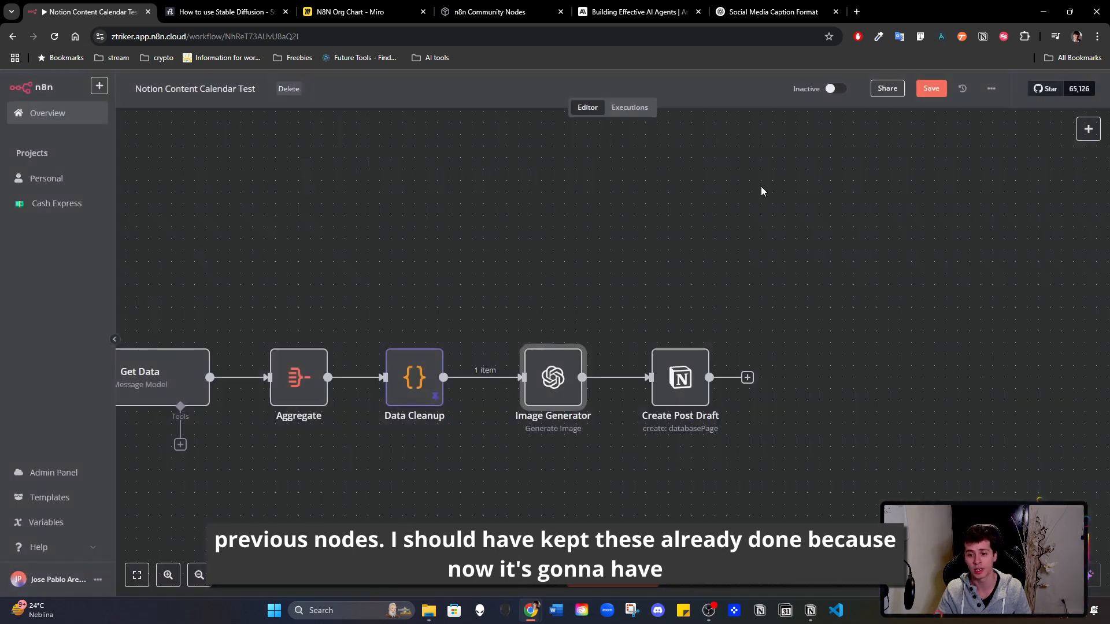
{"action": "double_click", "coordinate": [677, 376]}
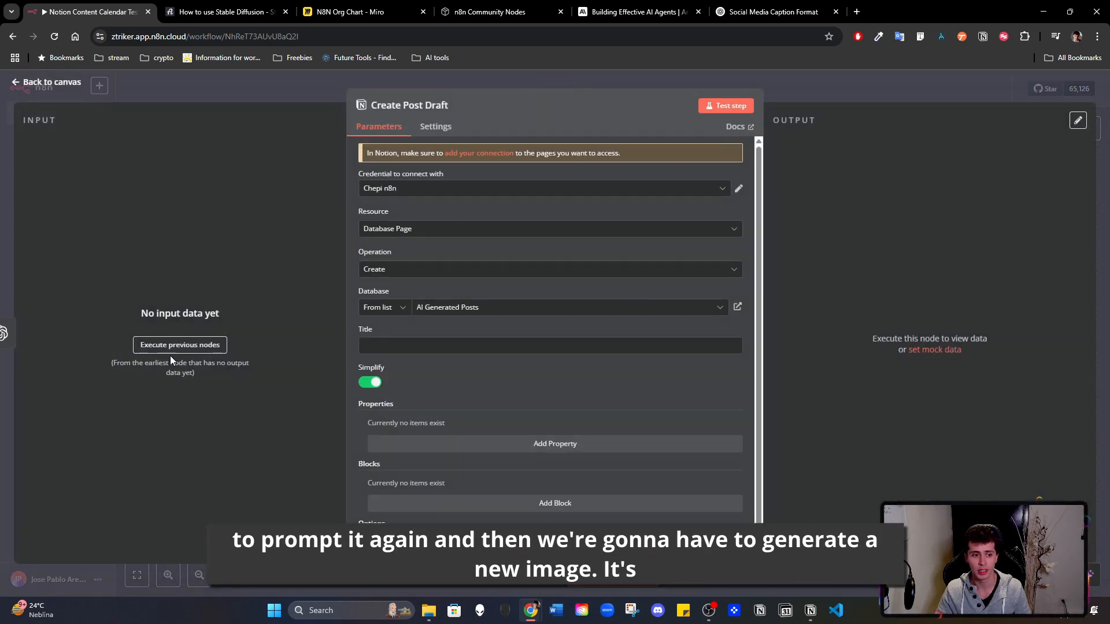
{"action": "left_click", "coordinate": [196, 341]}
{"action": "left_click", "coordinate": [814, 89]}
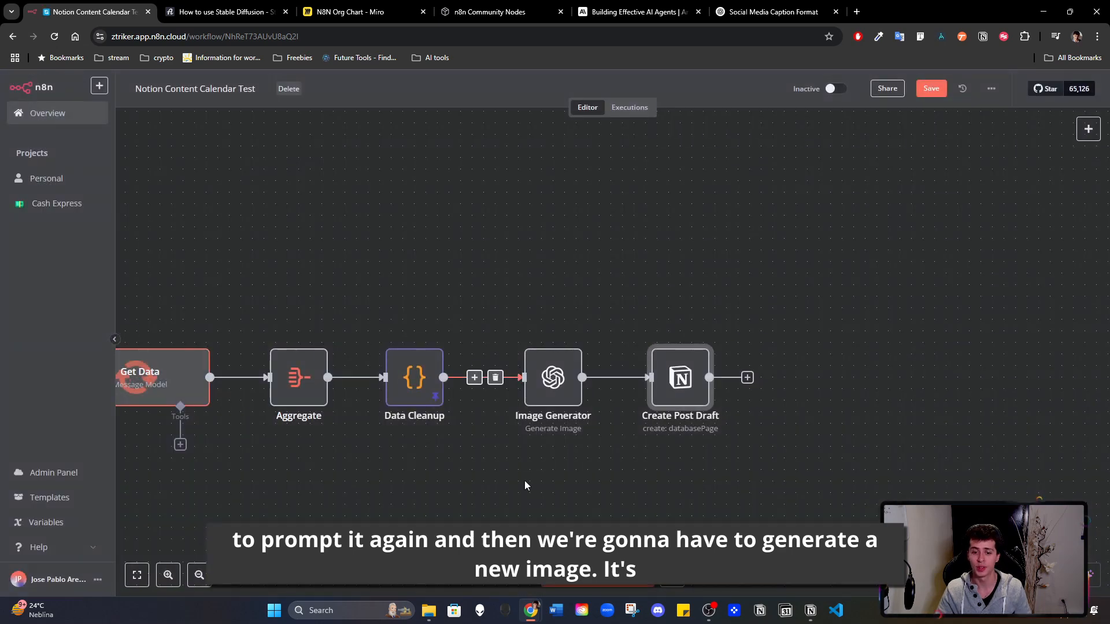
{"action": "double_click", "coordinate": [416, 384]}
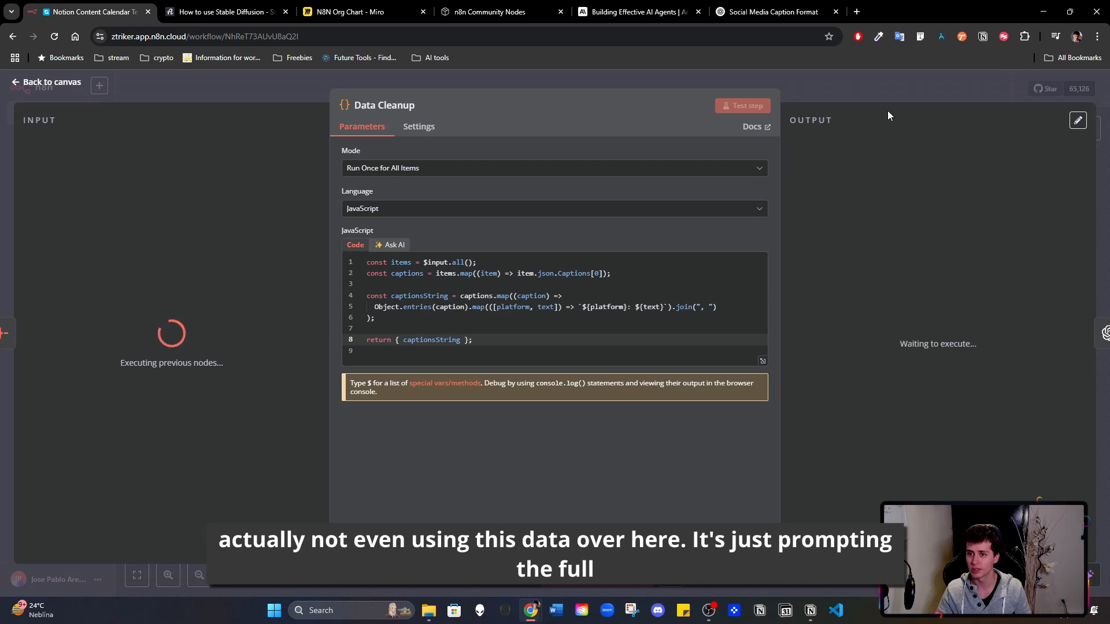
{"action": "left_click", "coordinate": [928, 93]}
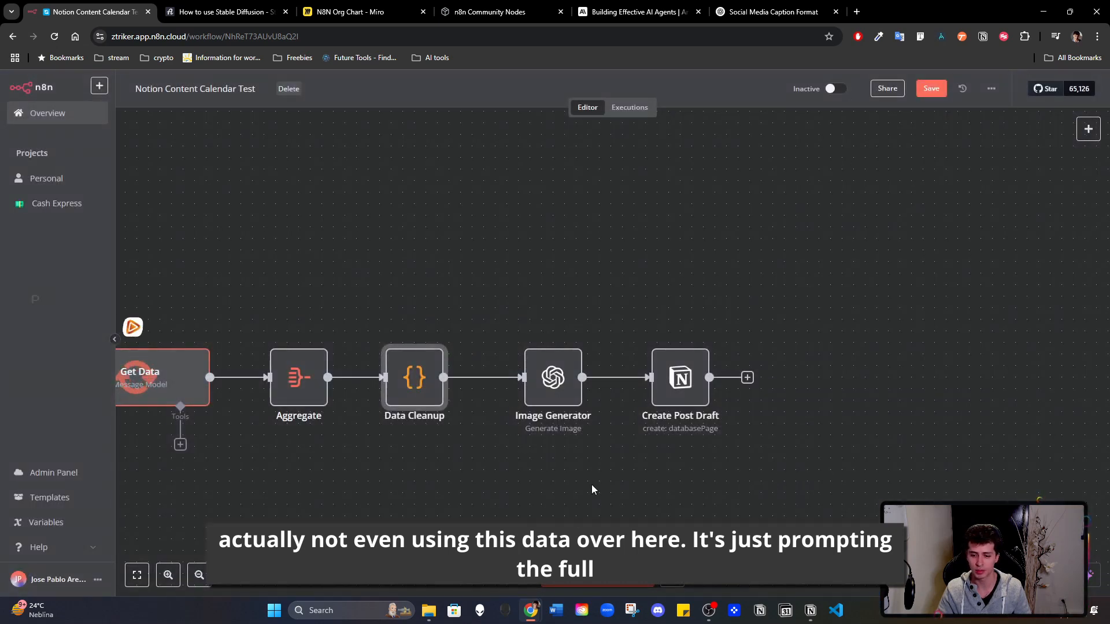
{"action": "left_click_drag", "start_coordinate": [451, 489], "coordinate": [744, 420]}
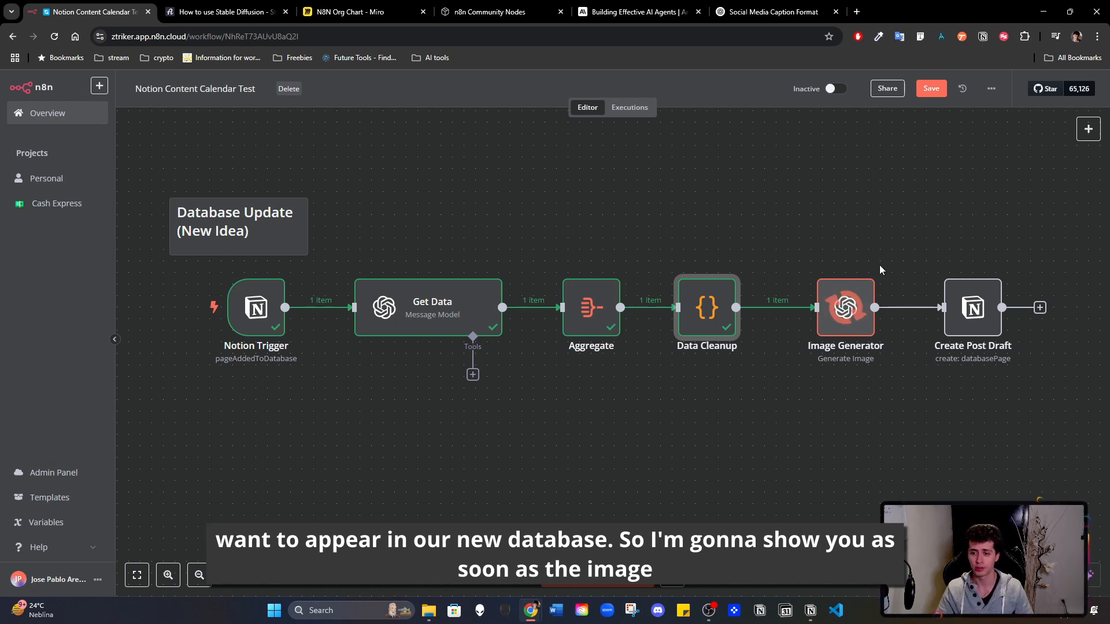
- View the Image Generator's newly generated image in a separate browser tab using its output URL, and return to the workflow canvas
{"action": "double_click", "coordinate": [850, 315]}
{"action": "left_click_drag", "start_coordinate": [821, 229], "coordinate": [1046, 279]}
{"action": "key", "text": "ctrl+c"}
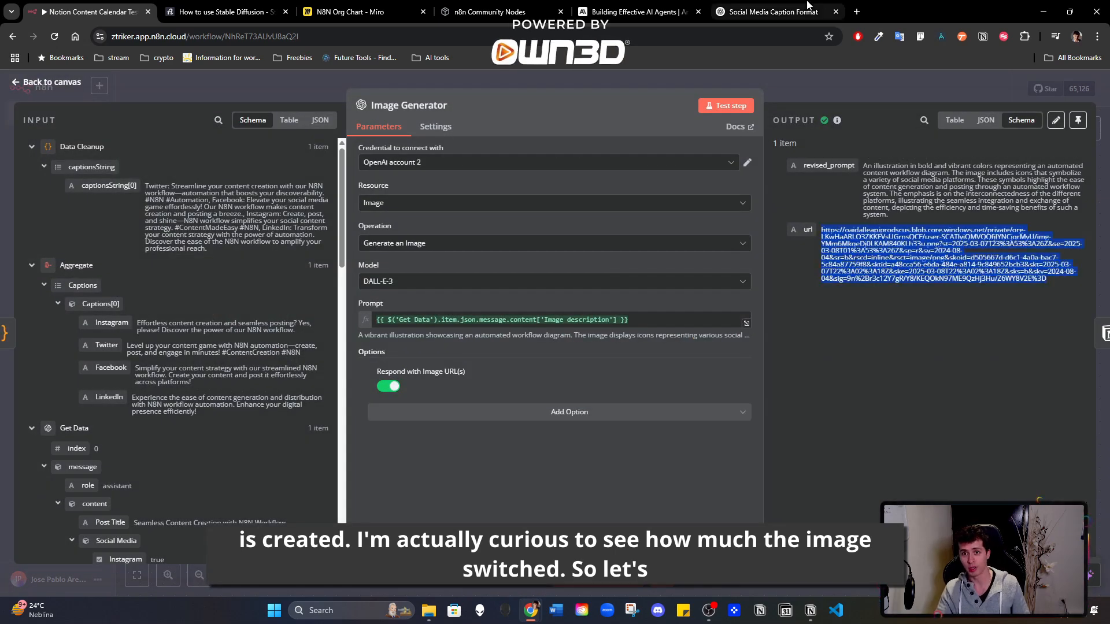
{"action": "left_click", "coordinate": [857, 12]}
{"action": "key", "text": "ctrl+v"}
{"action": "key", "text": "Return"}
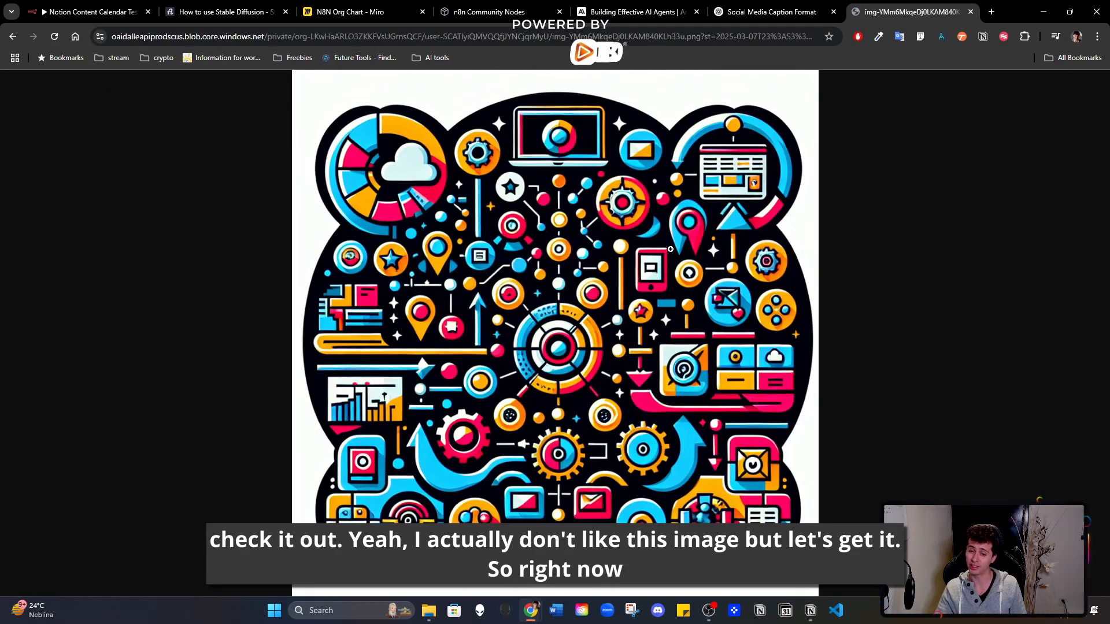
{"action": "left_click", "coordinate": [969, 11]}
{"action": "left_click", "coordinate": [955, 85]}
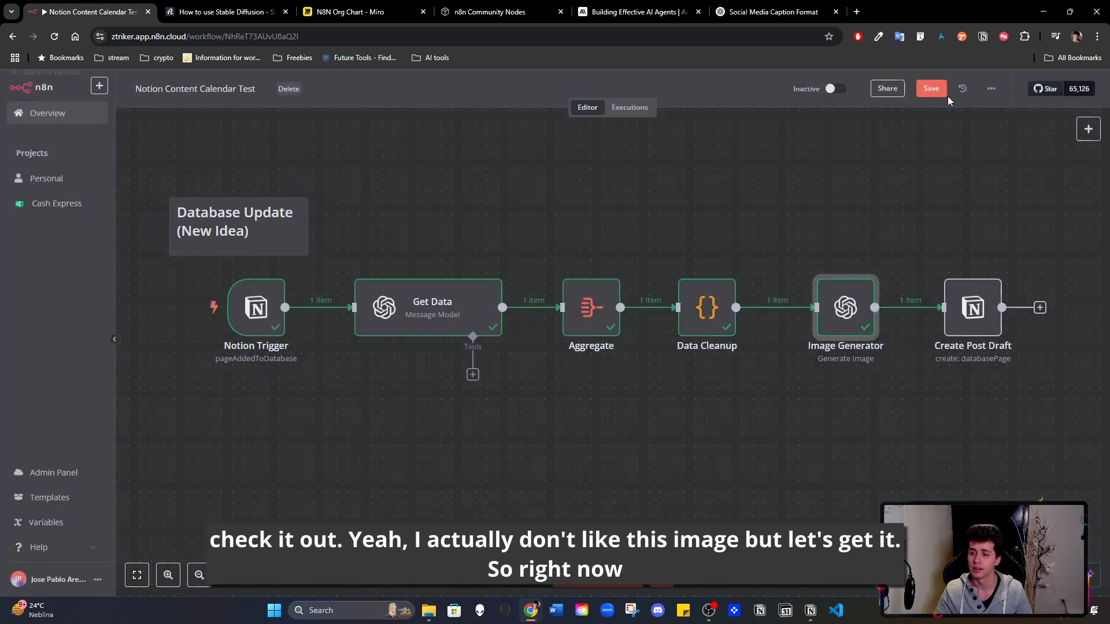
- Map the Post Title from the Get Data output to the Title of the Create Post Draft node
{"action": "double_click", "coordinate": [988, 318]}
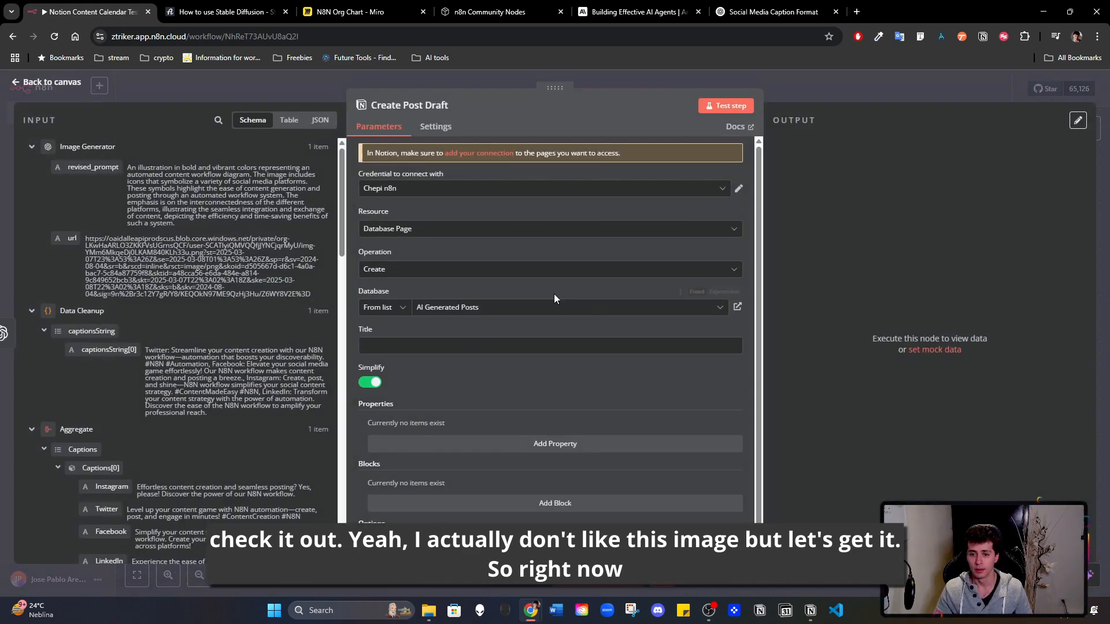
{"action": "scroll", "coordinate": [262, 287], "scroll_direction": "down", "scroll_amount": 15}
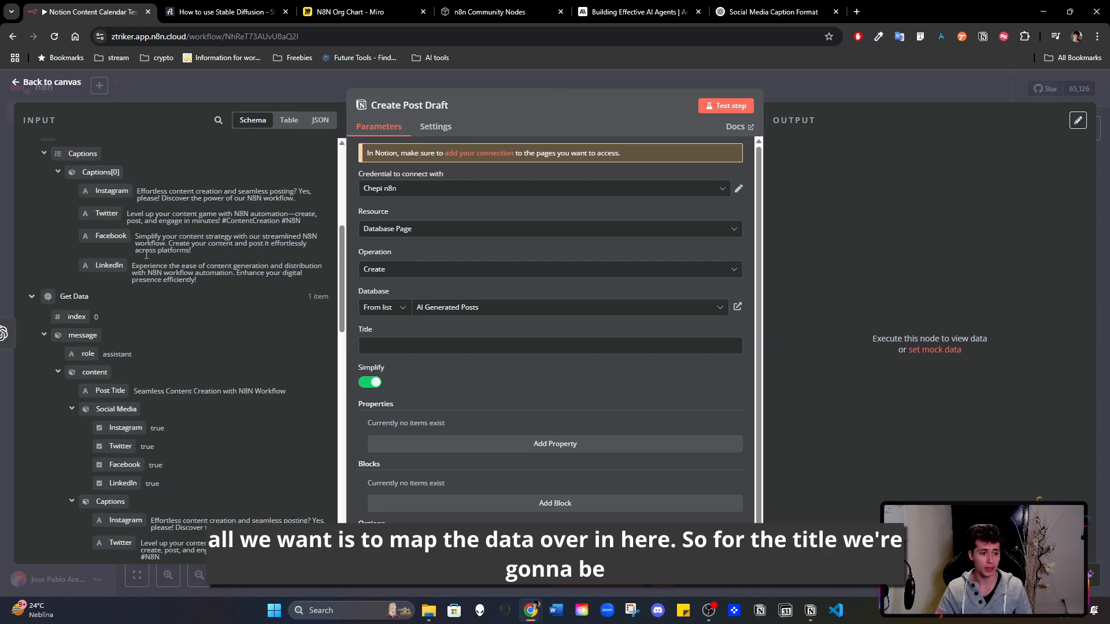
{"action": "scroll", "coordinate": [531, 277], "scroll_direction": "down", "scroll_amount": 1}
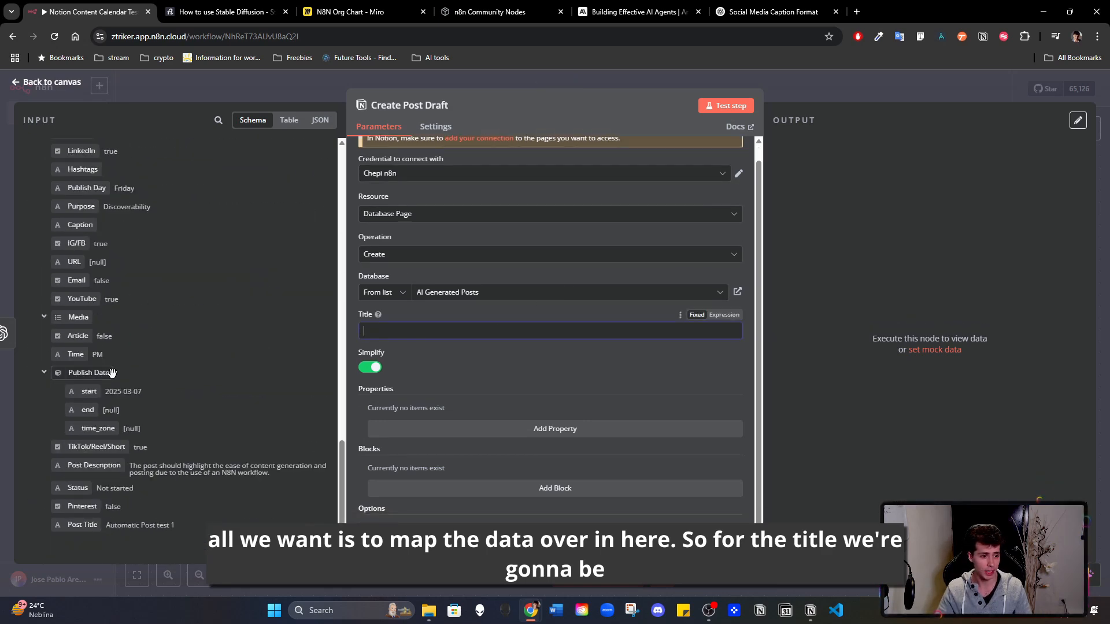
{"action": "scroll", "coordinate": [198, 353], "scroll_direction": "up", "scroll_amount": 5}
{"action": "scroll", "coordinate": [165, 366], "scroll_direction": "down", "scroll_amount": 3}
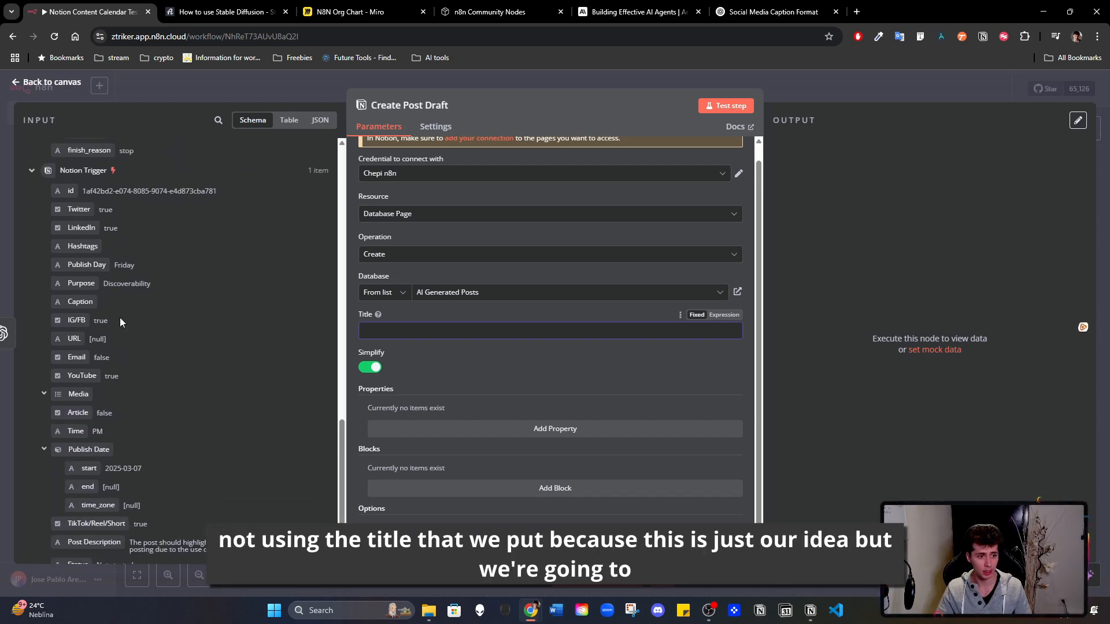
{"action": "scroll", "coordinate": [119, 318], "scroll_direction": "down", "scroll_amount": 2}
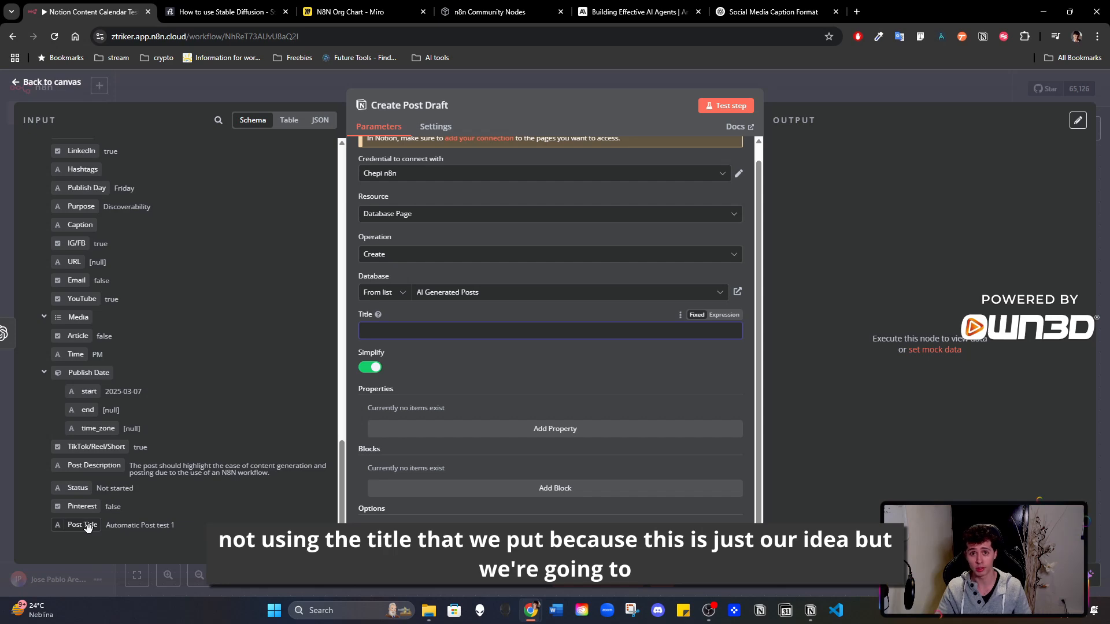
{"action": "scroll", "coordinate": [149, 451], "scroll_direction": "up", "scroll_amount": 9}
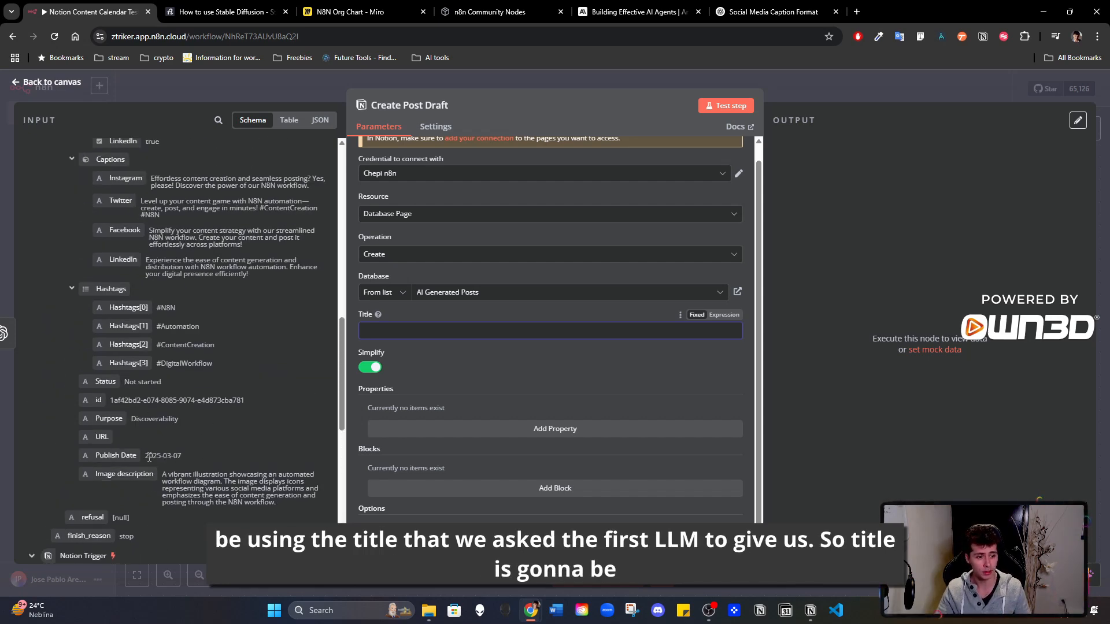
{"action": "scroll", "coordinate": [163, 464], "scroll_direction": "up", "scroll_amount": 3}
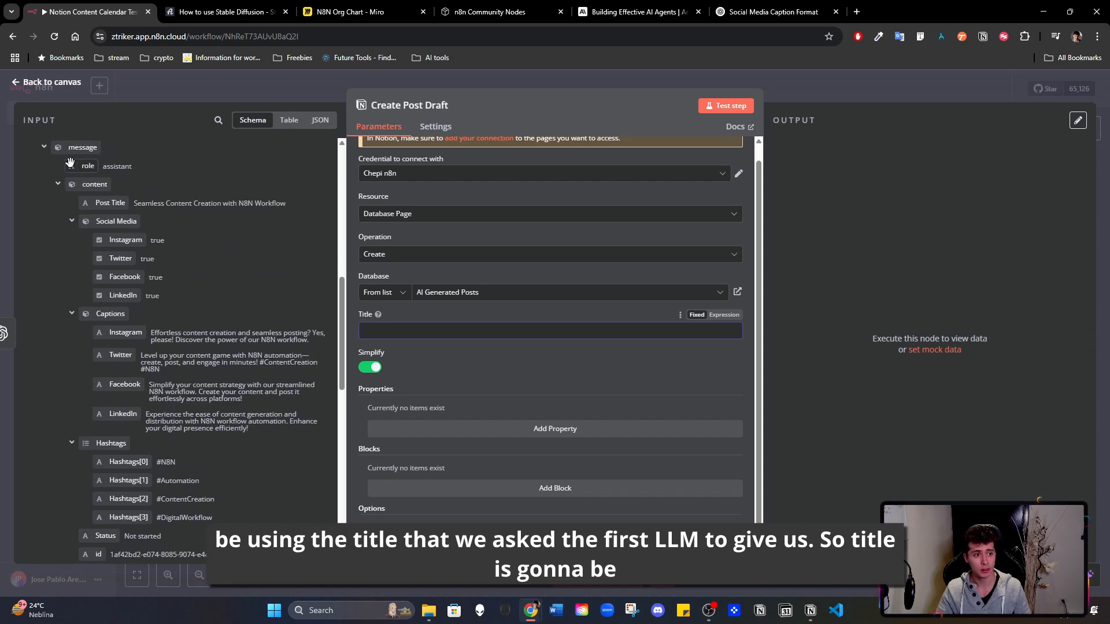
{"action": "scroll", "coordinate": [133, 242], "scroll_direction": "up", "scroll_amount": 2}
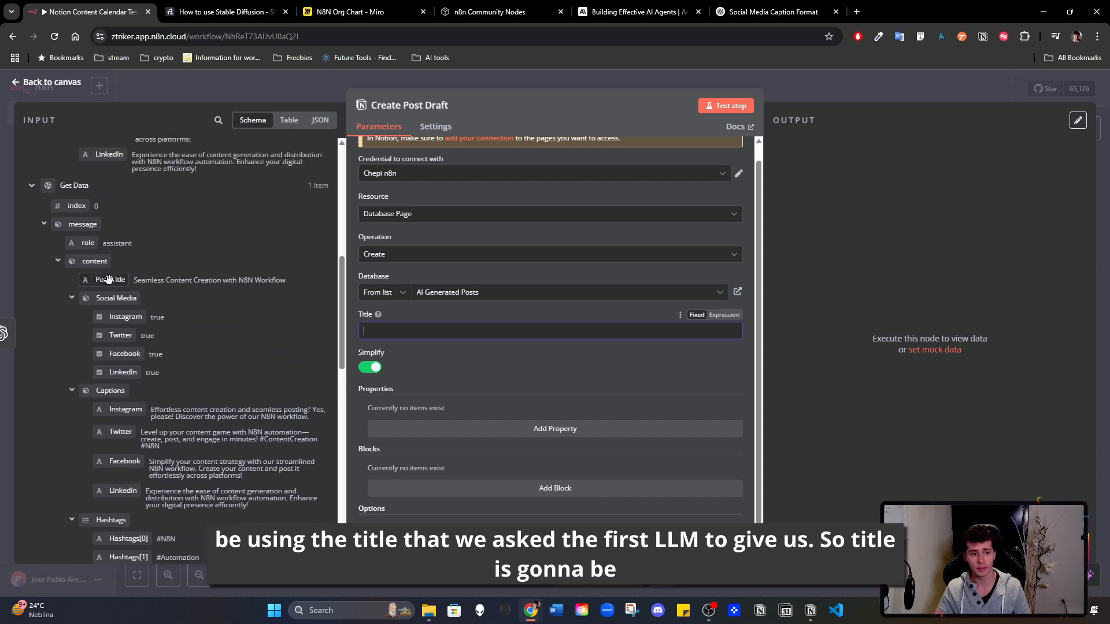
{"action": "left_click_drag", "start_coordinate": [125, 280], "coordinate": [455, 336]}
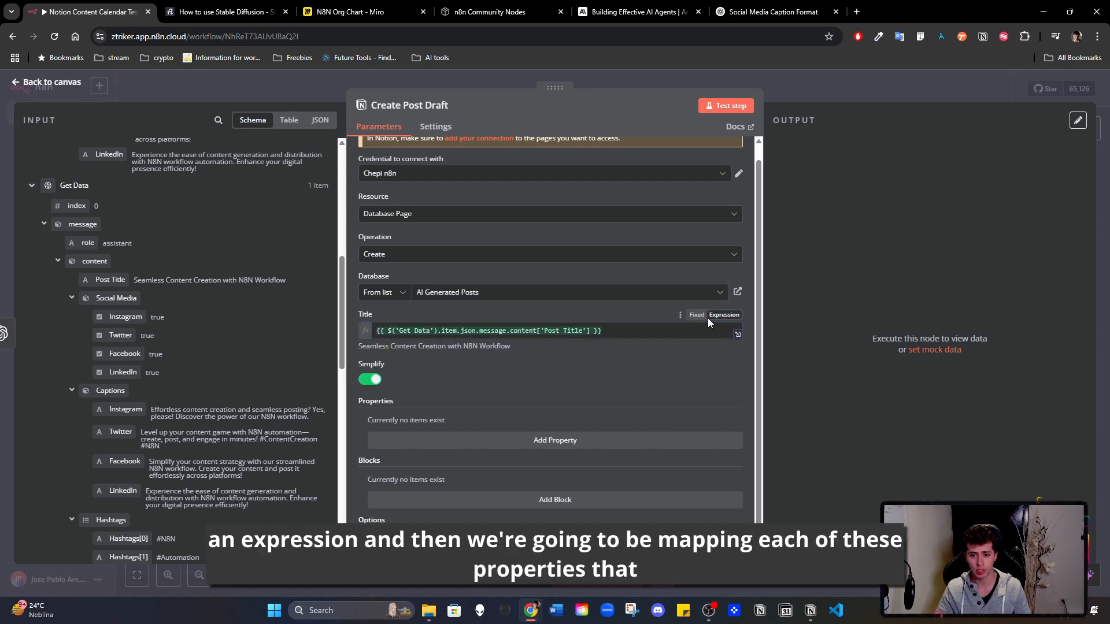
- Add a property to the Create Post Draft node and choose Article as its key
{"action": "scroll", "coordinate": [520, 310], "scroll_direction": "down", "scroll_amount": 1}
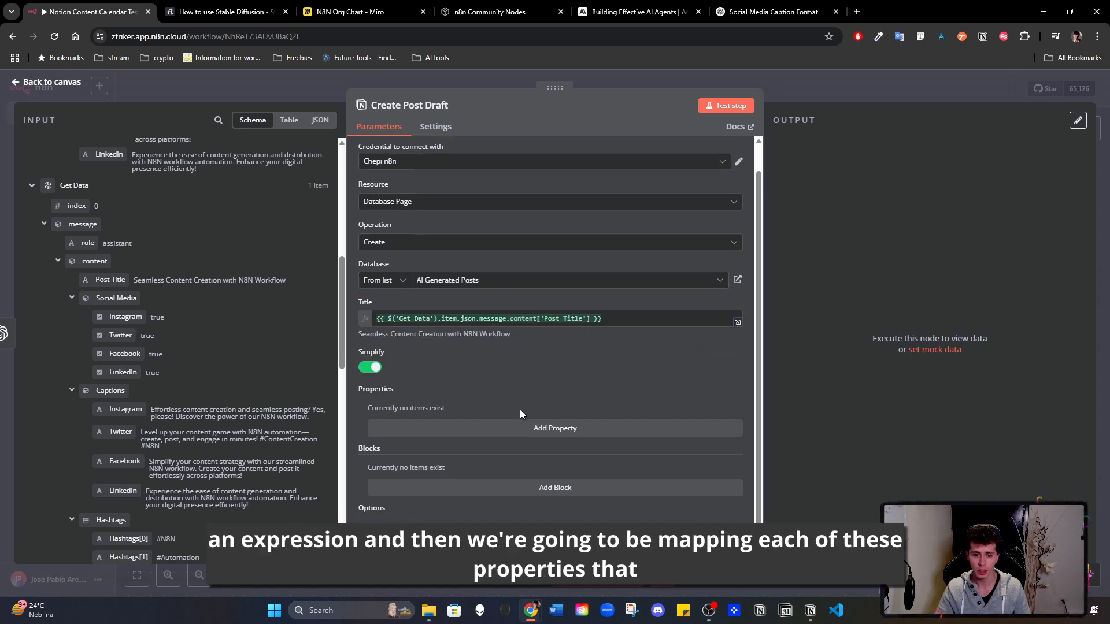
{"action": "left_click", "coordinate": [494, 431]}
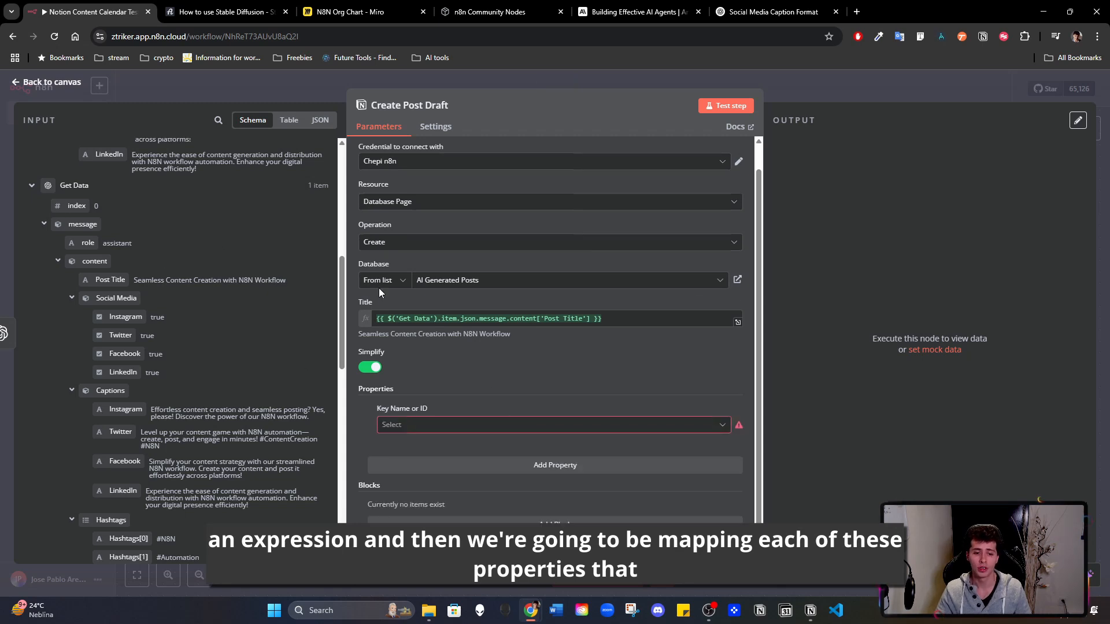
{"action": "left_click", "coordinate": [452, 428]}
{"action": "scroll", "coordinate": [463, 278], "scroll_direction": "down", "scroll_amount": 5}
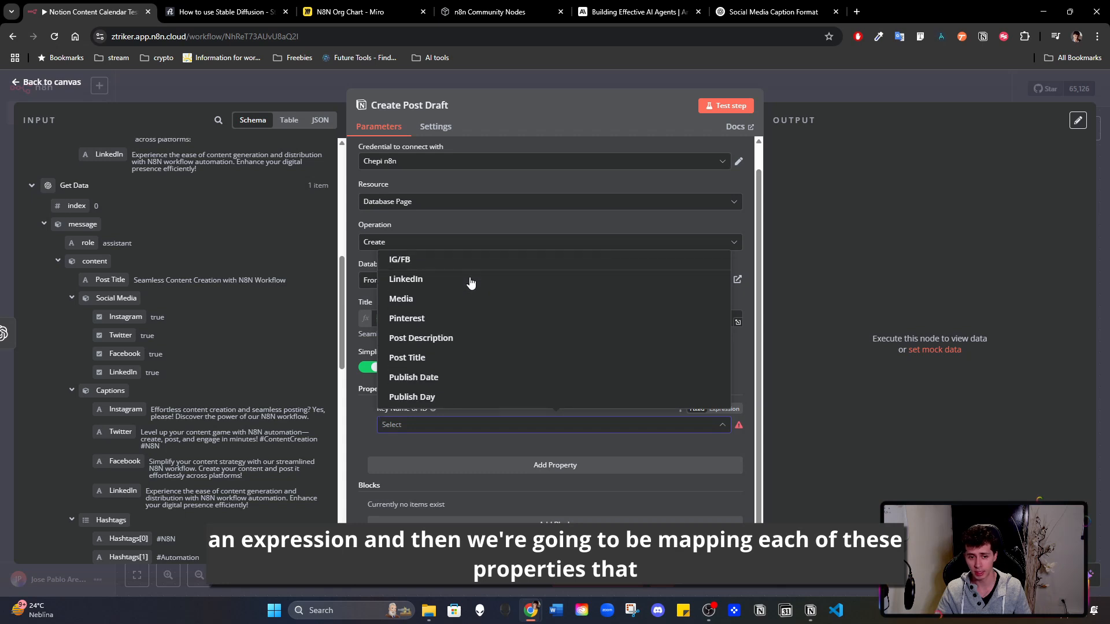
{"action": "scroll", "coordinate": [154, 293], "scroll_direction": "down", "scroll_amount": 2}
{"action": "scroll", "coordinate": [151, 306], "scroll_direction": "down", "scroll_amount": 4}
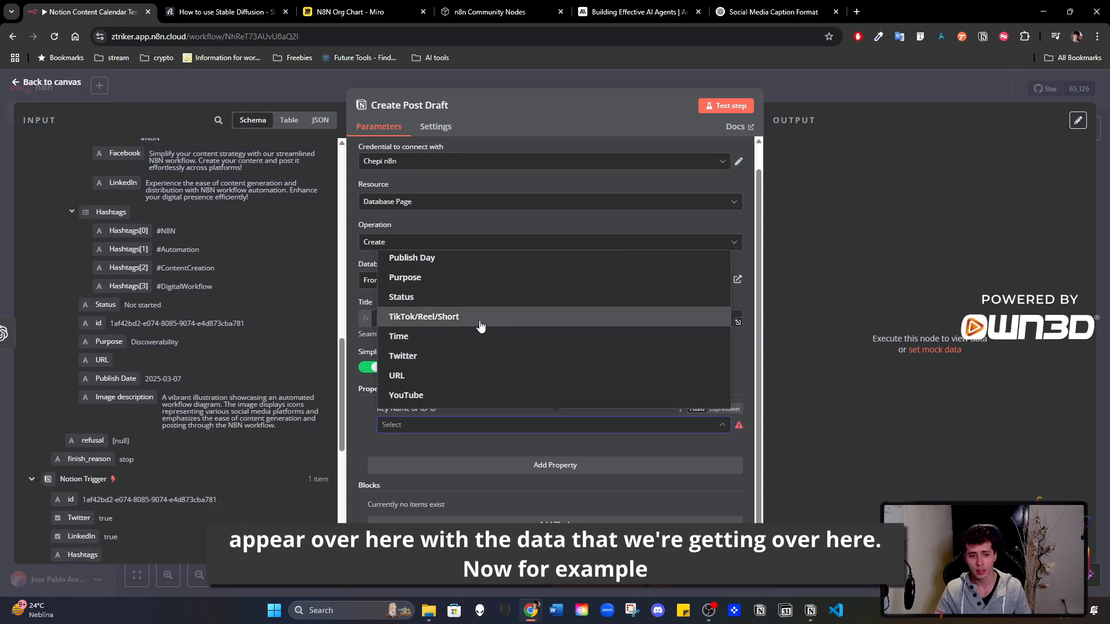
{"action": "scroll", "coordinate": [511, 323], "scroll_direction": "up", "scroll_amount": 3}
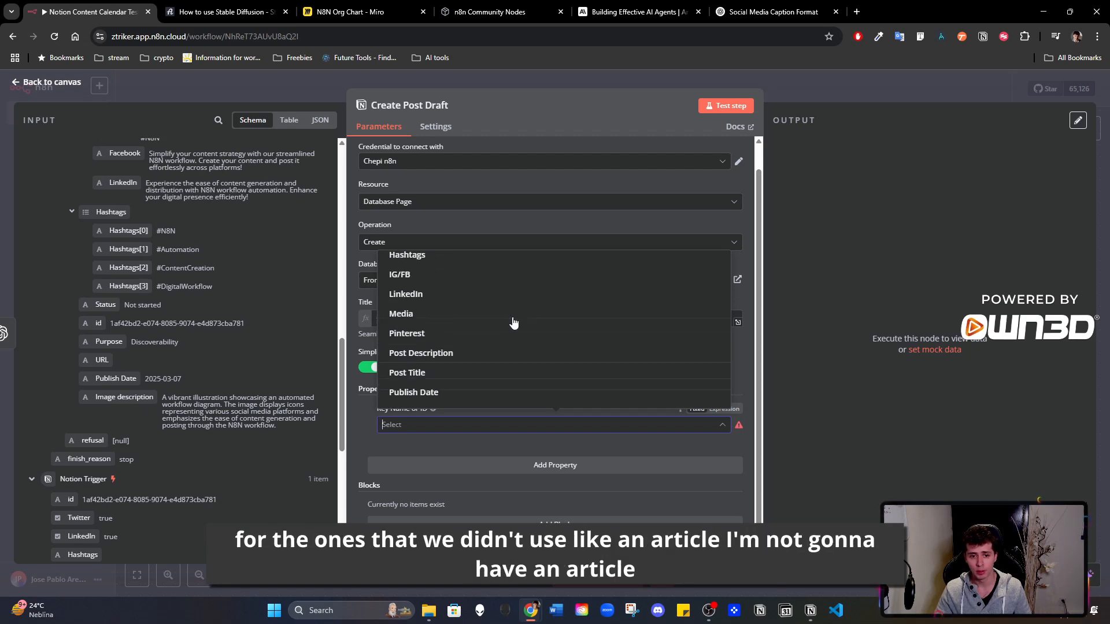
{"action": "scroll", "coordinate": [483, 300], "scroll_direction": "up", "scroll_amount": 3}
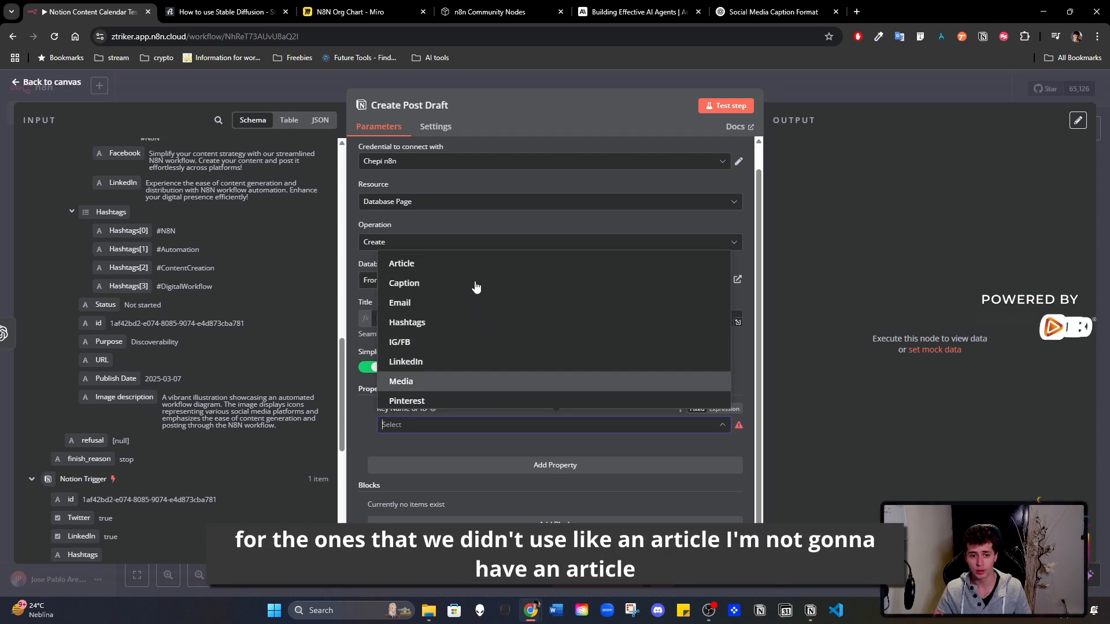
{"action": "left_click", "coordinate": [482, 256]}
- Examine the Get Data and Notion Trigger input fields for a source for the Article property, and return to the canvas
{"action": "scroll", "coordinate": [168, 344], "scroll_direction": "up", "scroll_amount": 5}
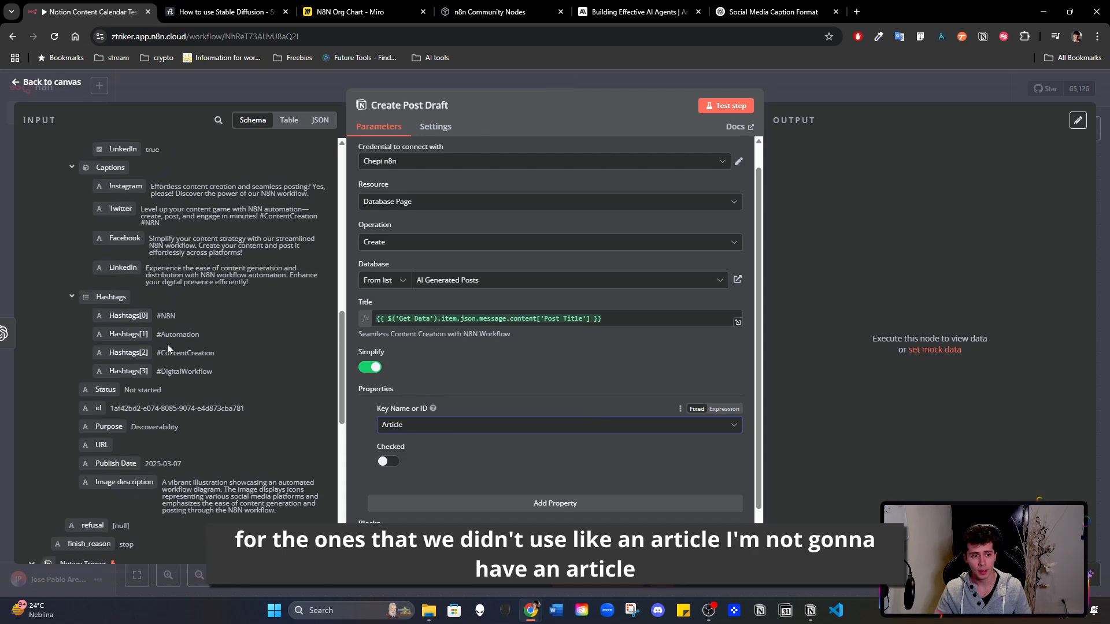
{"action": "scroll", "coordinate": [119, 227], "scroll_direction": "up", "scroll_amount": 10}
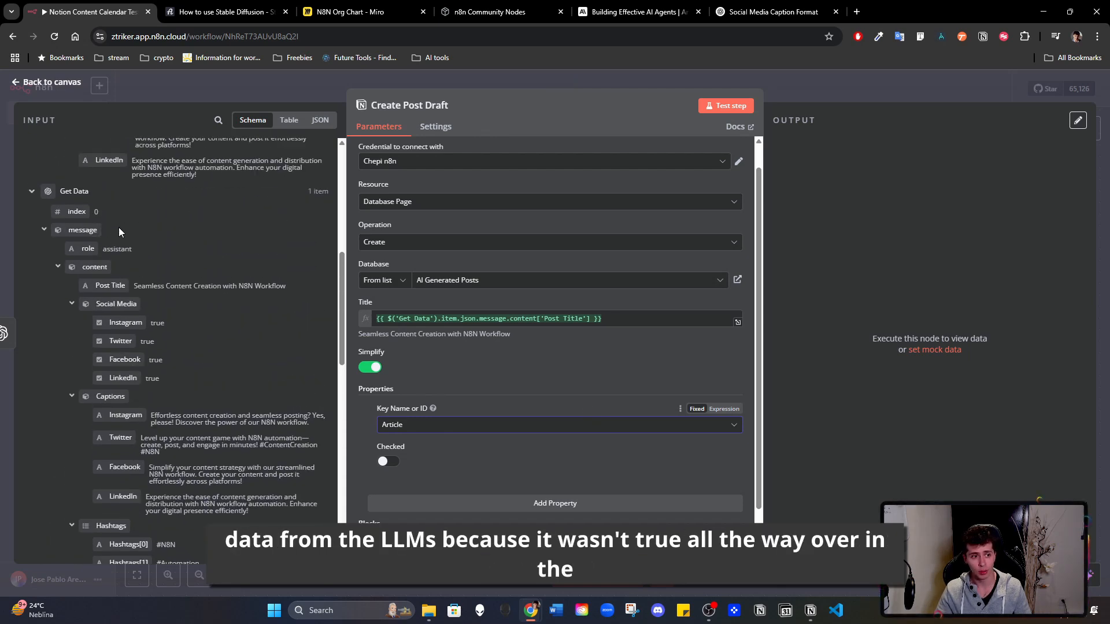
{"action": "scroll", "coordinate": [133, 232], "scroll_direction": "down", "scroll_amount": 15}
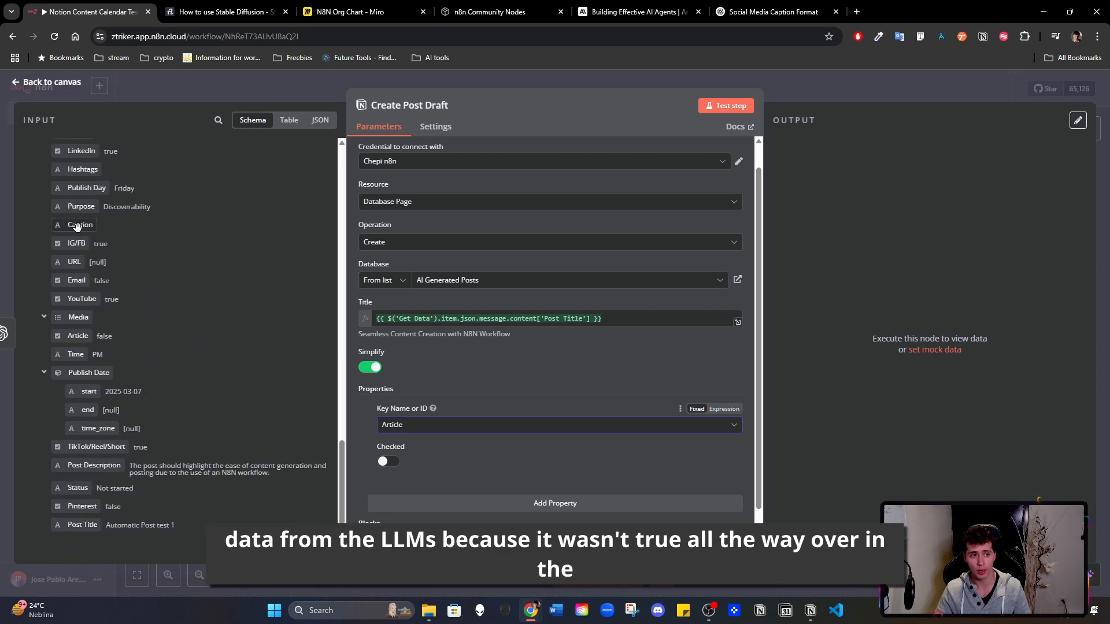
{"action": "scroll", "coordinate": [112, 217], "scroll_direction": "up", "scroll_amount": 3}
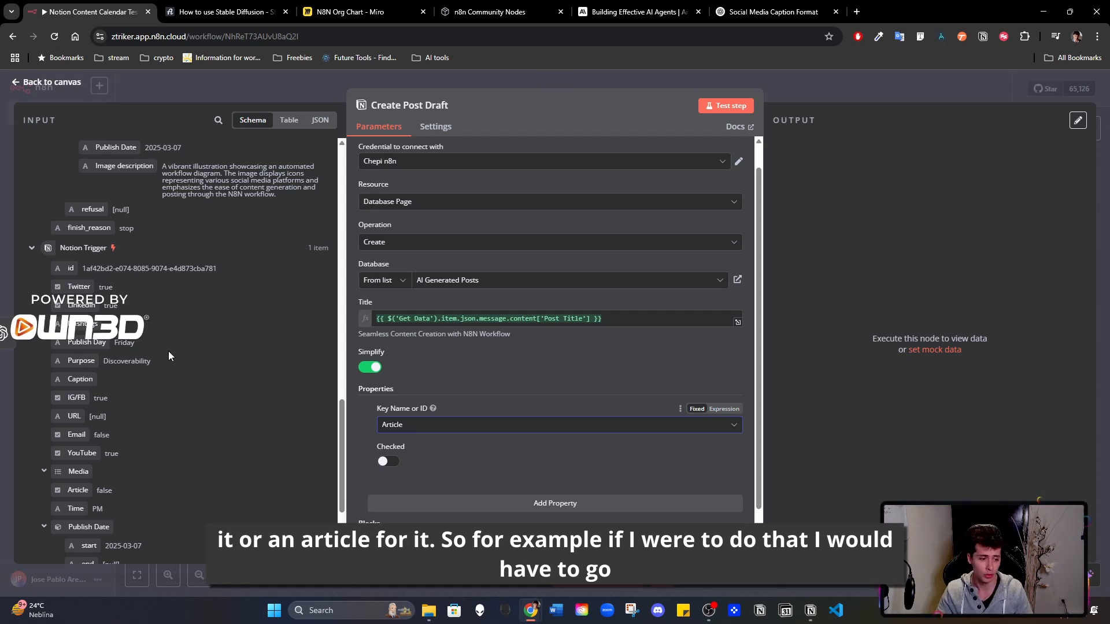
{"action": "scroll", "coordinate": [151, 356], "scroll_direction": "down", "scroll_amount": 1}
{"action": "scroll", "coordinate": [190, 346], "scroll_direction": "up", "scroll_amount": 3}
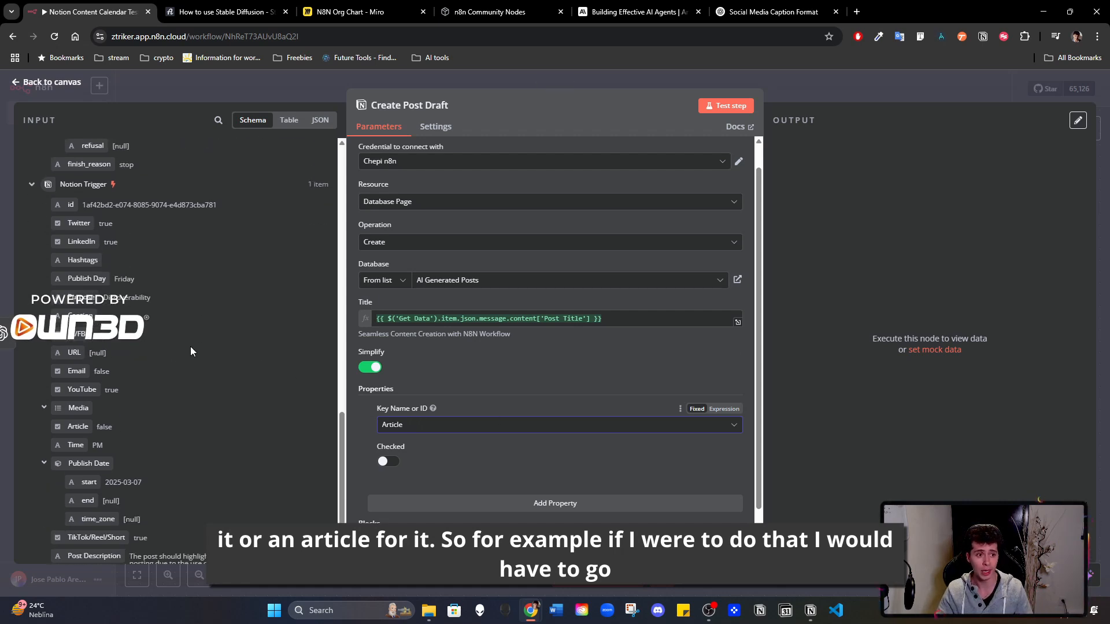
{"action": "scroll", "coordinate": [191, 323], "scroll_direction": "up", "scroll_amount": 3}
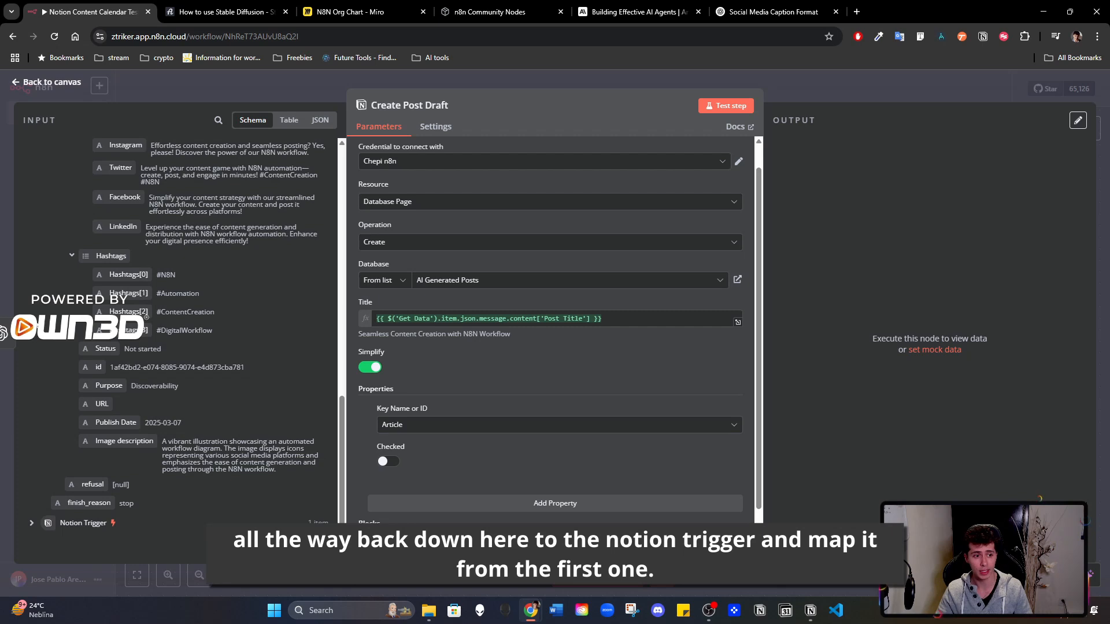
{"action": "left_click", "coordinate": [32, 523]}
{"action": "scroll", "coordinate": [144, 411], "scroll_direction": "down", "scroll_amount": 6}
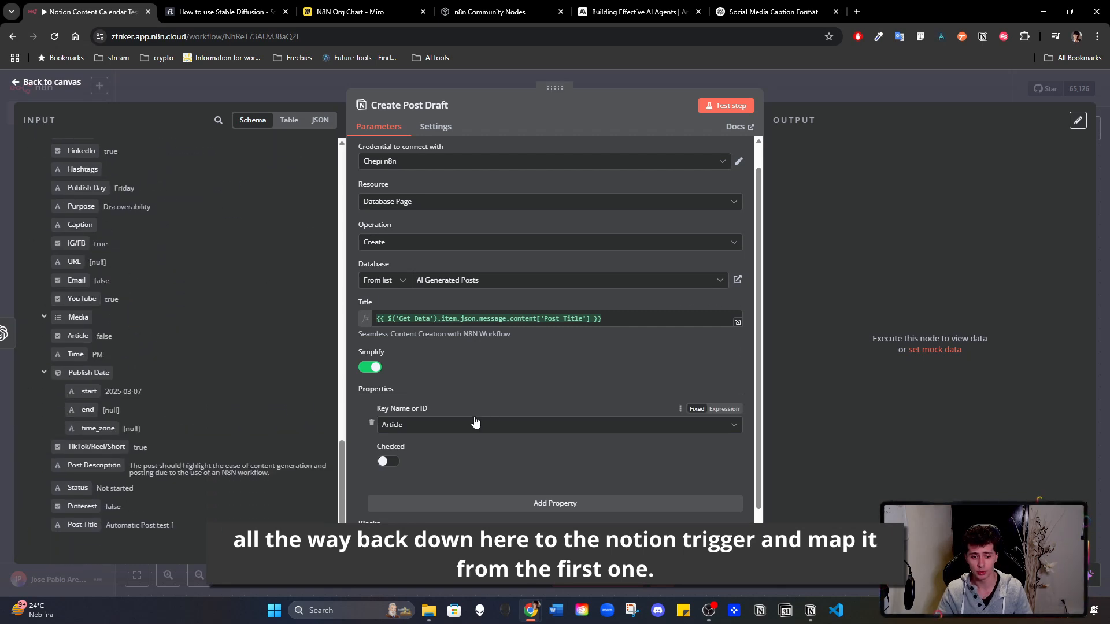
{"action": "left_click", "coordinate": [828, 85]}
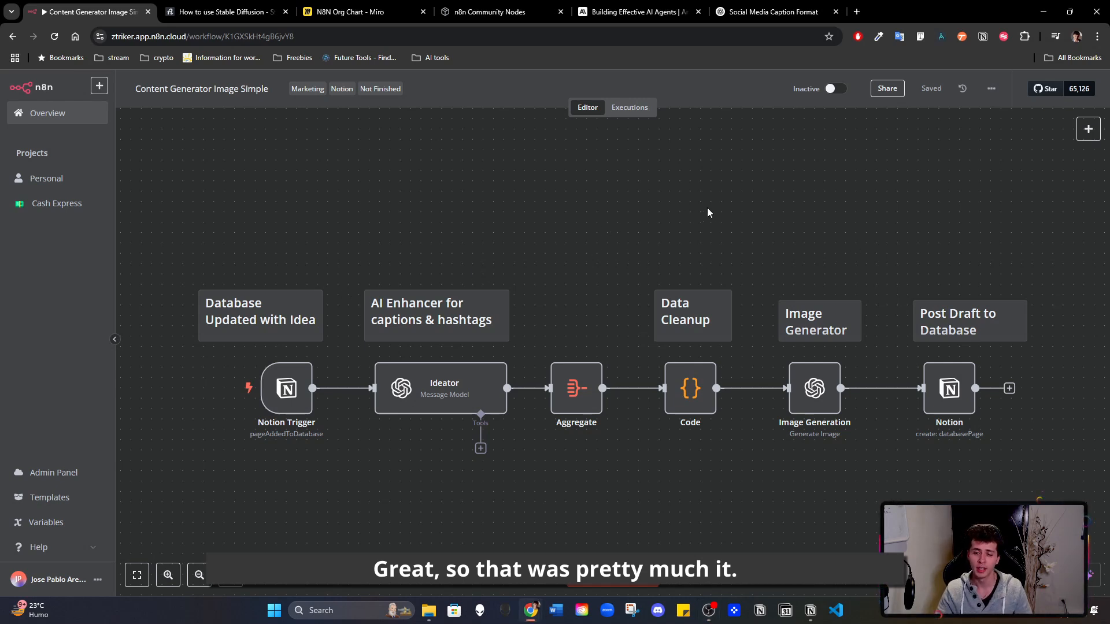
- Rename the Code node to Data Cleanup and return to the workflow canvas
{"action": "left_click_drag", "start_coordinate": [900, 239], "coordinate": [847, 177]}
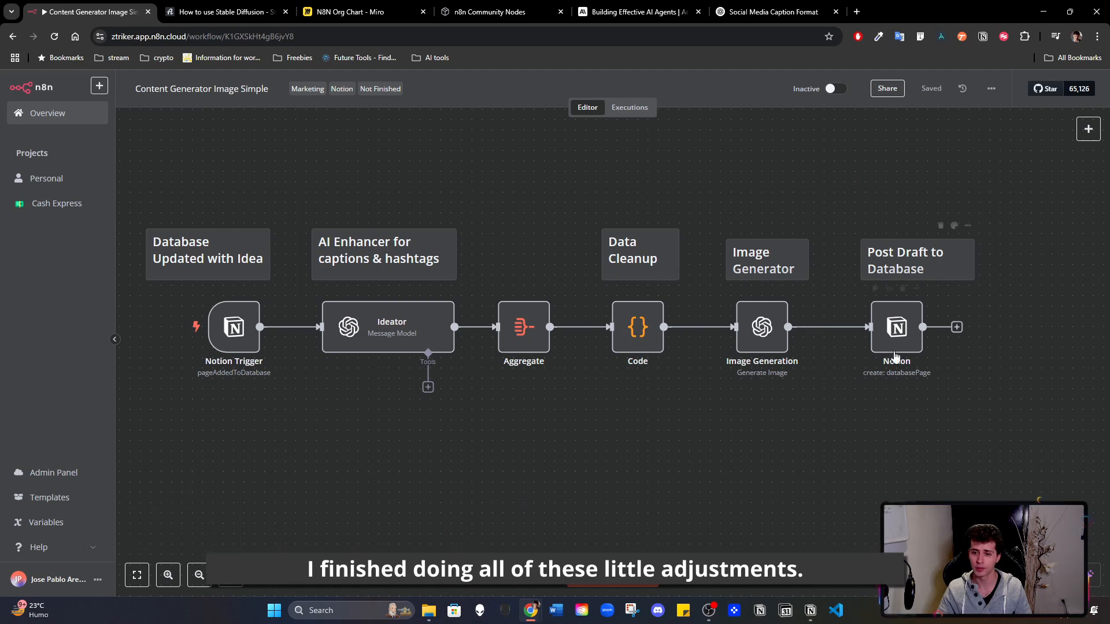
{"action": "double_click", "coordinate": [645, 328]}
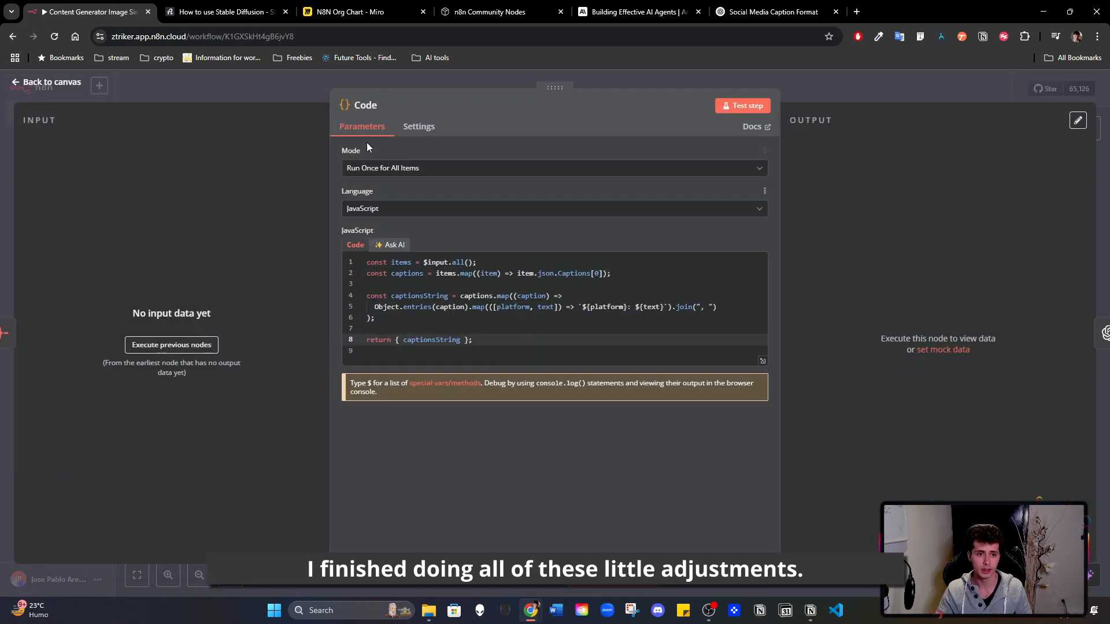
{"action": "left_click", "coordinate": [368, 109]}
{"action": "type", "text": "Da"}
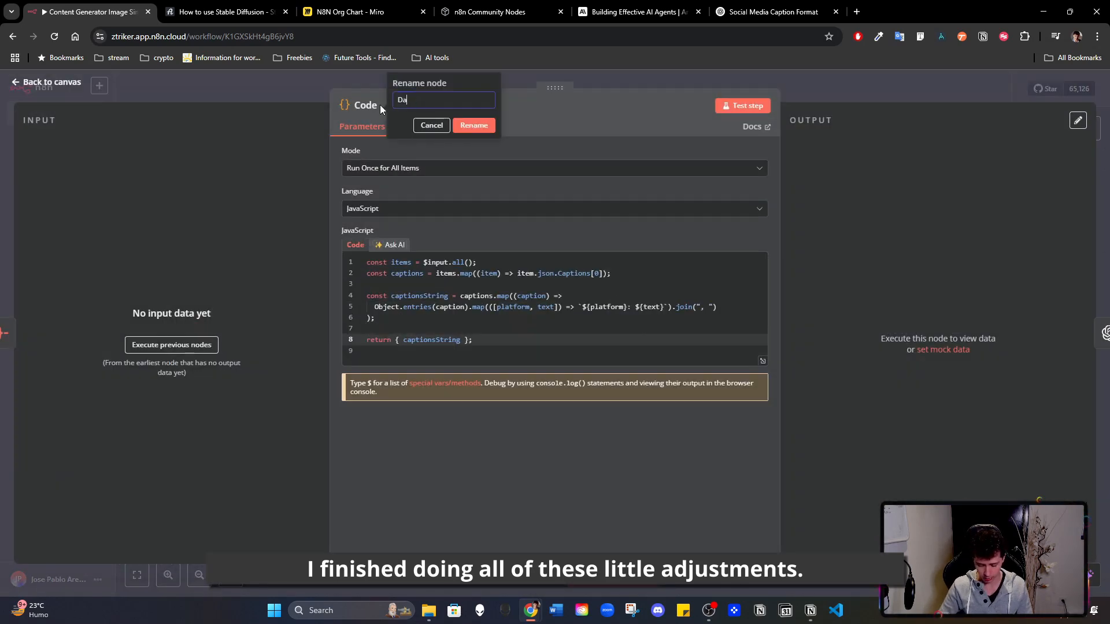
{"action": "type", "text": "ta Cleanup"}
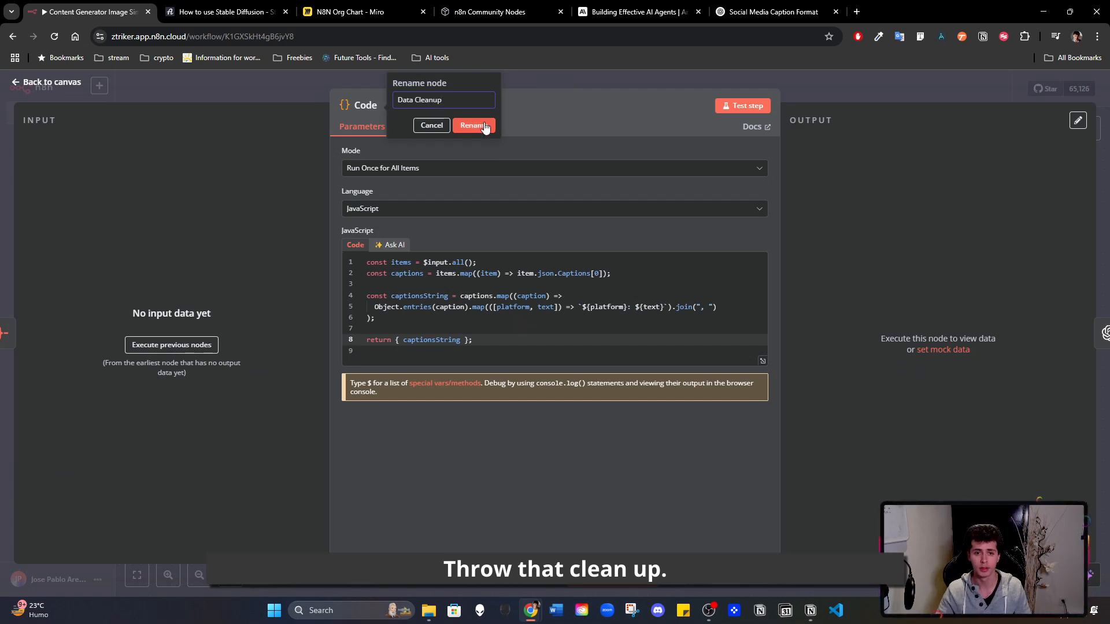
{"action": "left_click", "coordinate": [485, 127]}
{"action": "key", "text": "Escape"}
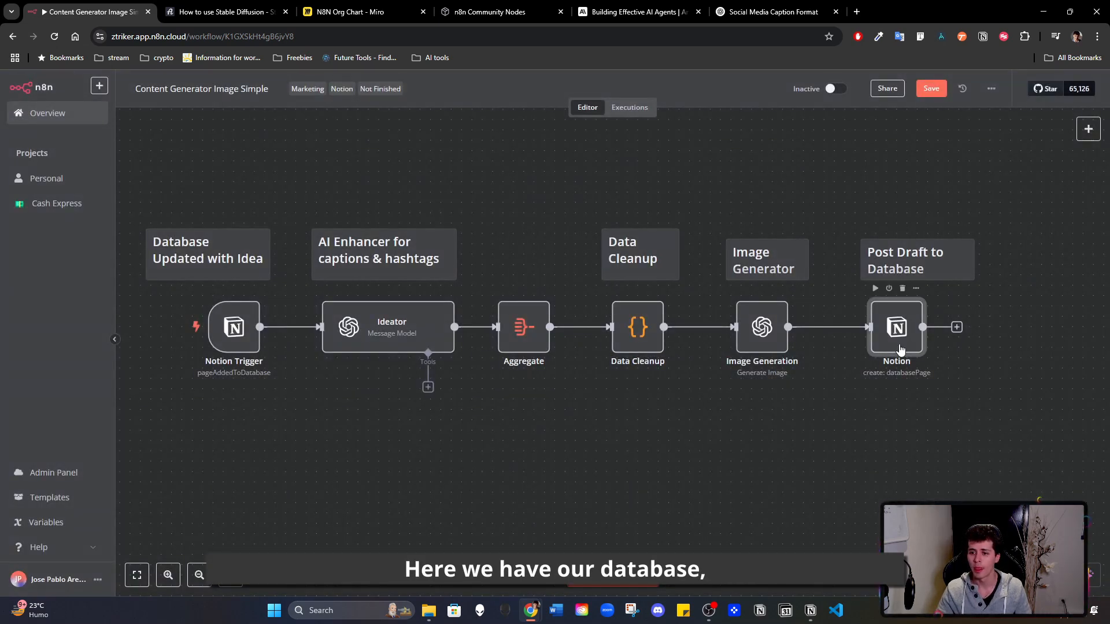
- Switch to Notion, view the post's Media image in the AI Generated Posts database at full size, and return to the n8n workflow
{"action": "double_click", "coordinate": [900, 349]}
{"action": "key", "text": "Escape"}
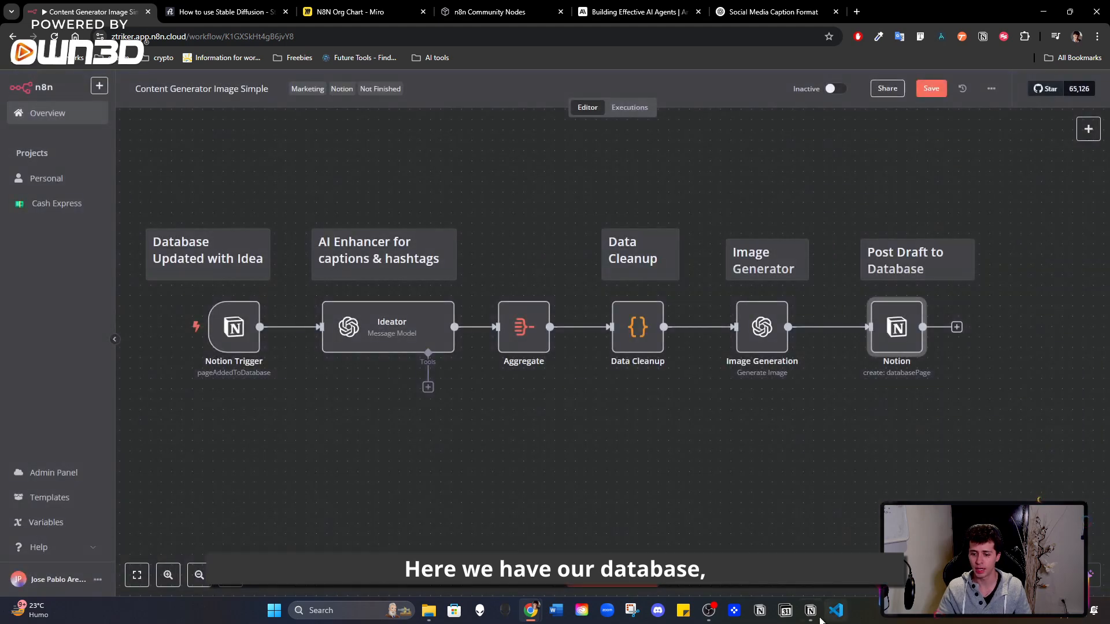
{"action": "left_click", "coordinate": [811, 610]}
{"action": "left_click", "coordinate": [272, 504]}
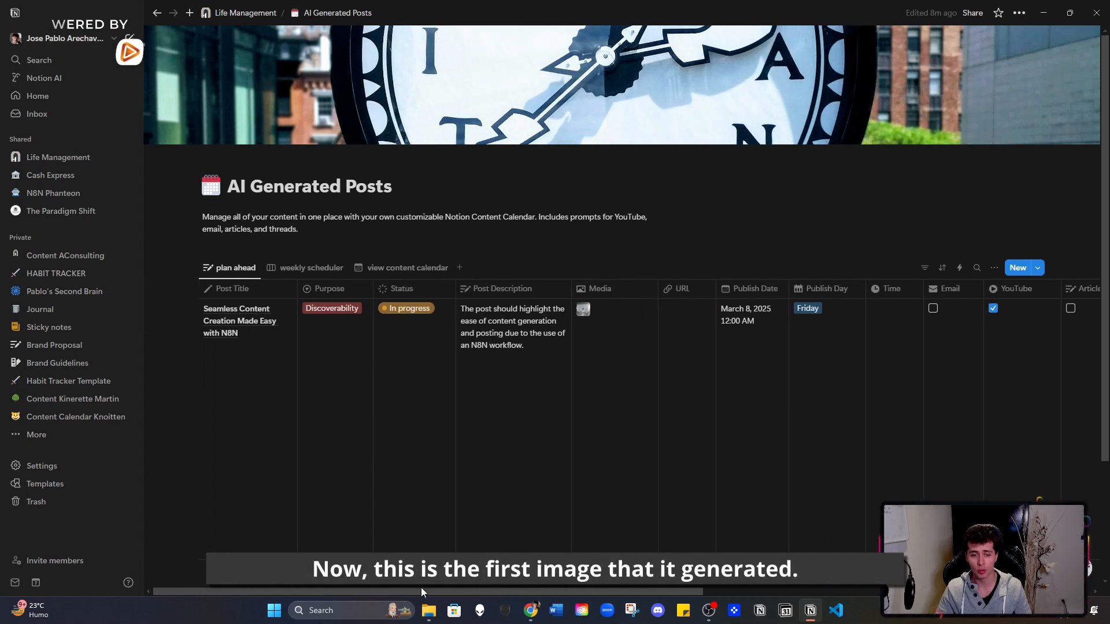
{"action": "left_click", "coordinate": [583, 309]}
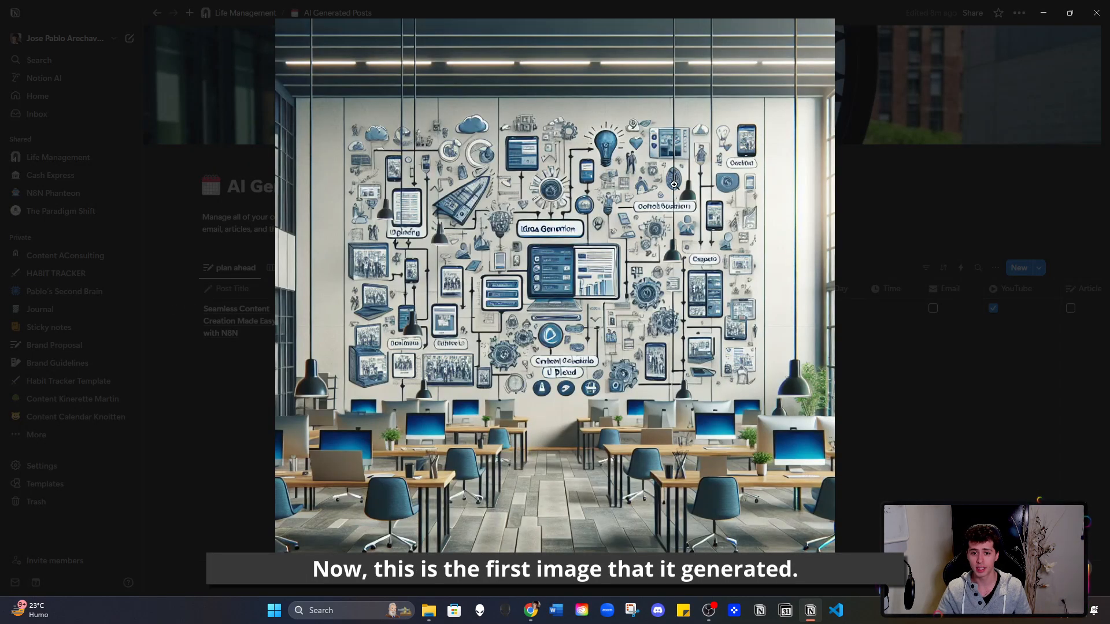
{"action": "left_click", "coordinate": [924, 125]}
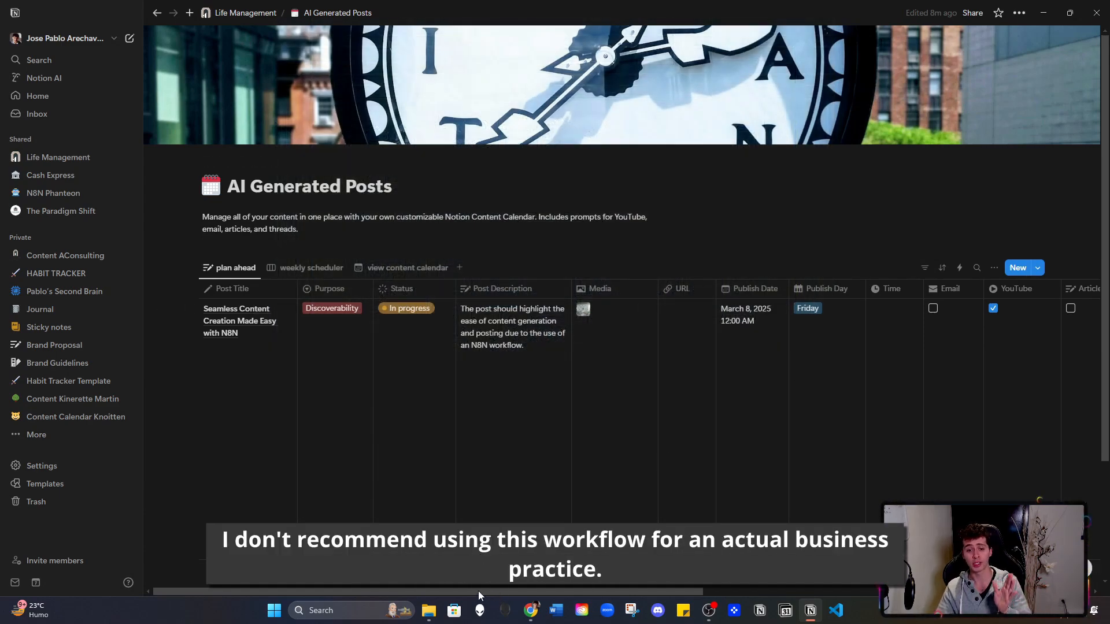
{"action": "mouse_move", "coordinate": [476, 592]}
{"action": "left_mouse_down"}
{"action": "mouse_move", "coordinate": [850, 587]}
{"action": "mouse_move", "coordinate": [474, 582]}
{"action": "left_mouse_up"}
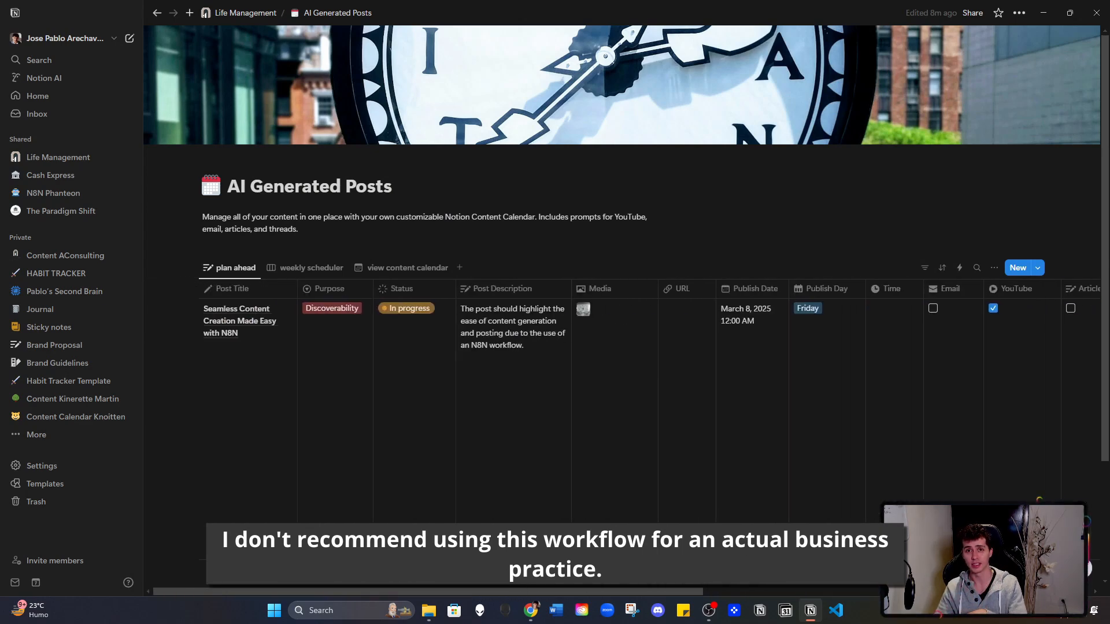
{"action": "left_click", "coordinate": [1044, 13]}
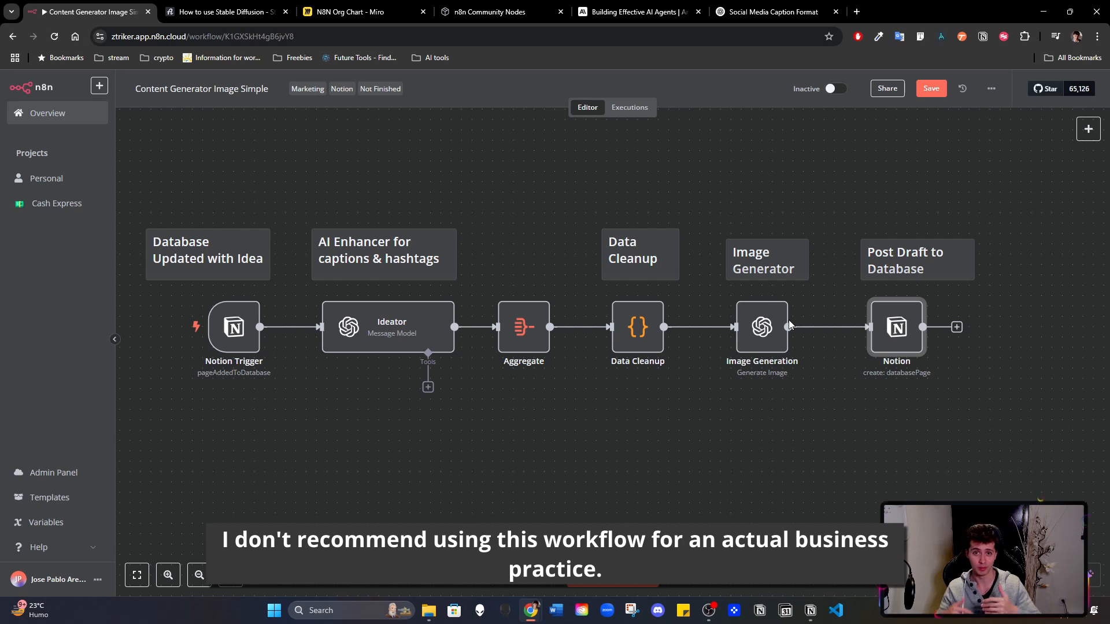